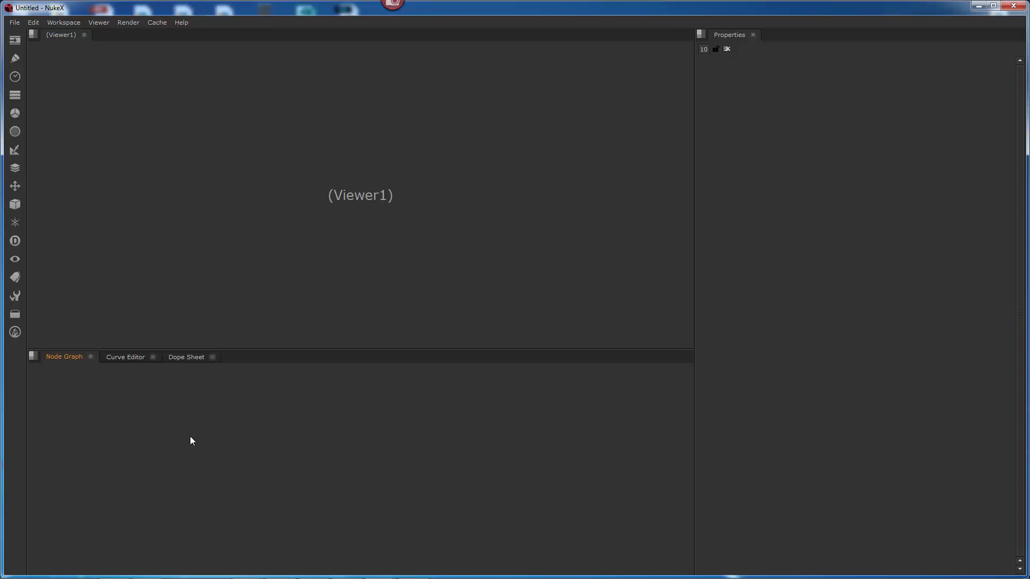
- Import the Tutorial2_##.jpg 1-20 image sequence from the CameraTracker_Tutorial2 folder and place its Read node near the middle of the node graph
key("r")
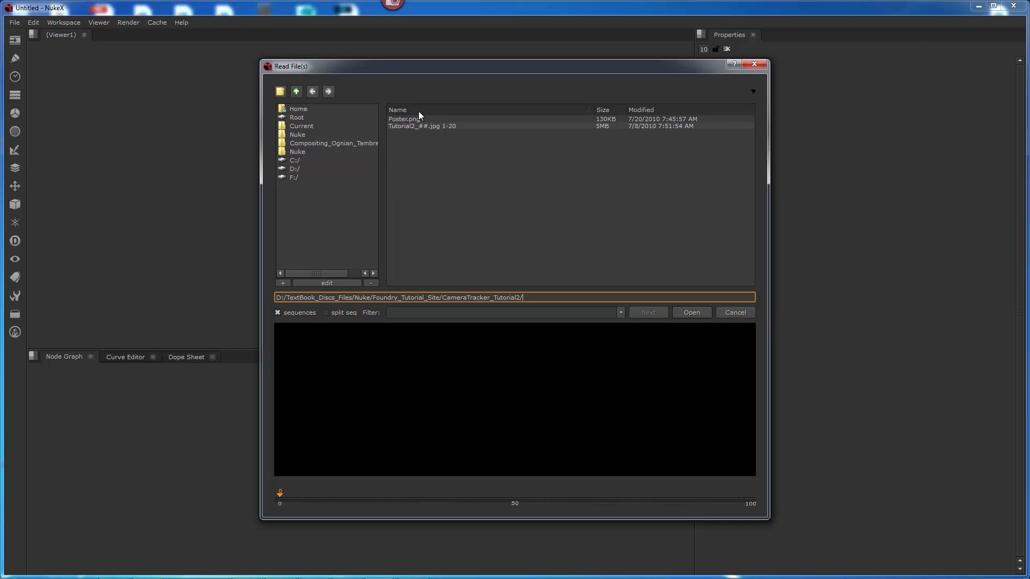
left_click(425, 125)
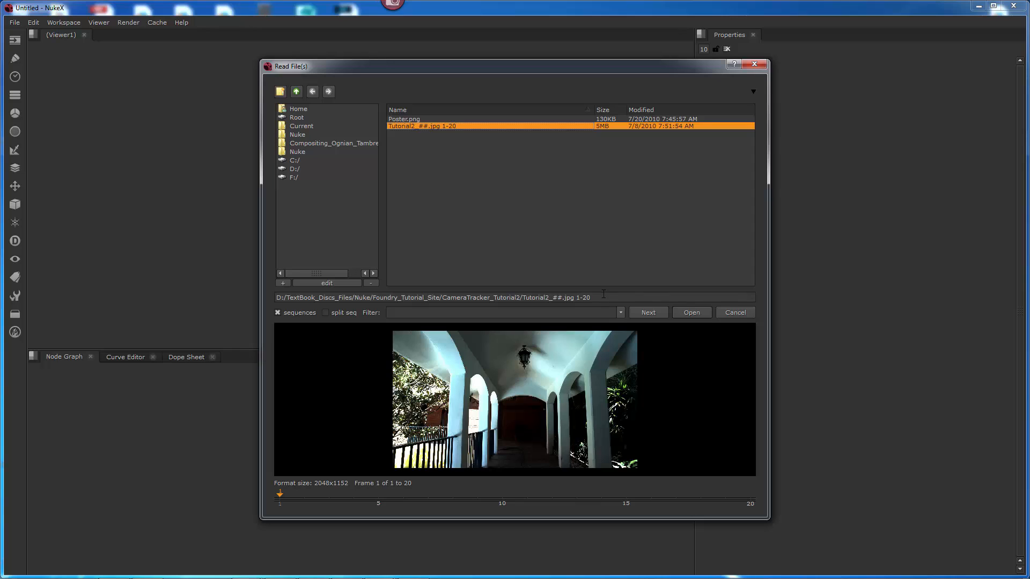
left_click(687, 312)
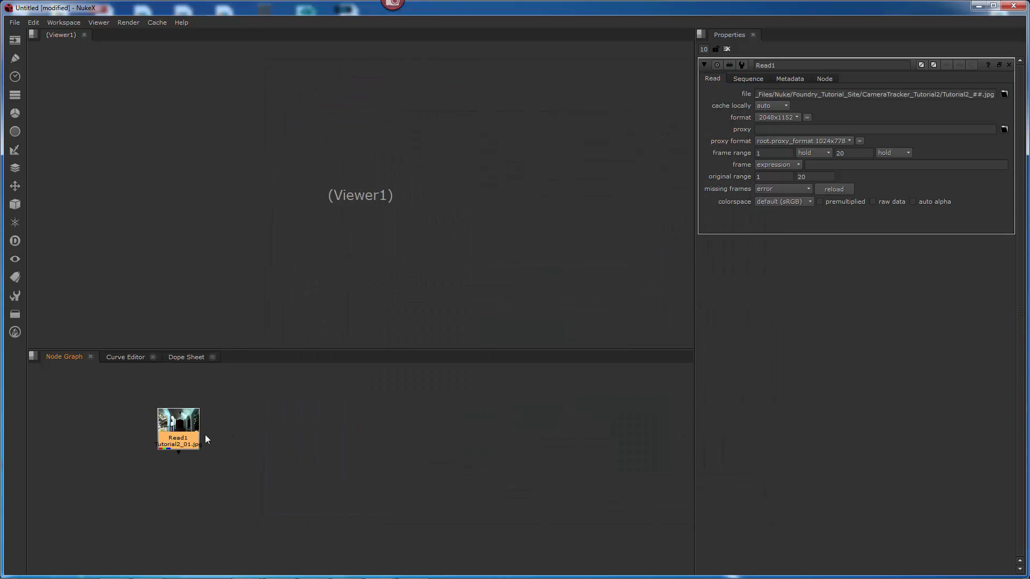
left_click_drag(205, 435, 371, 427)
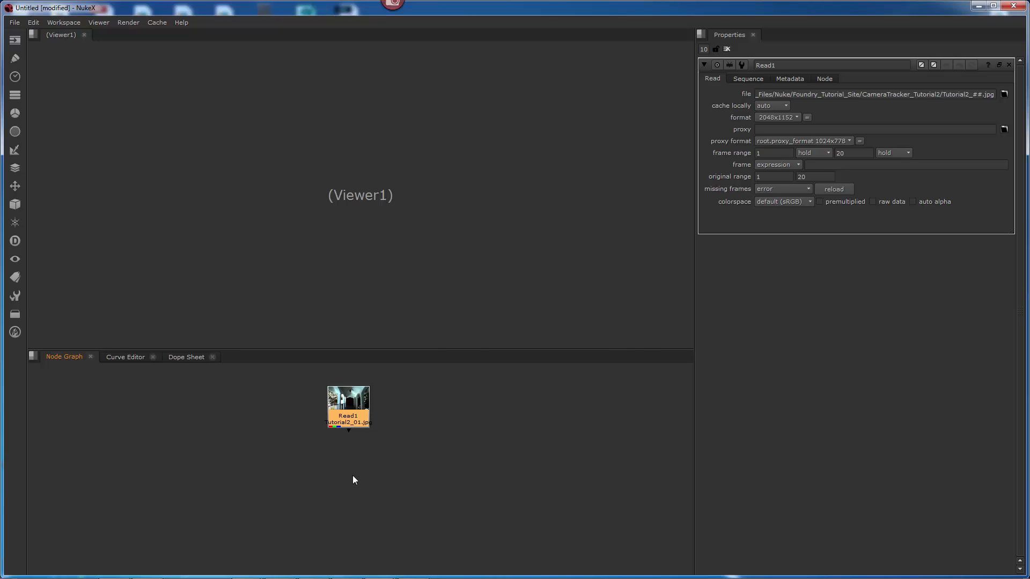
- Connect a Viewer to the Read node and place it well below, leaving room between the two nodes
key("1")
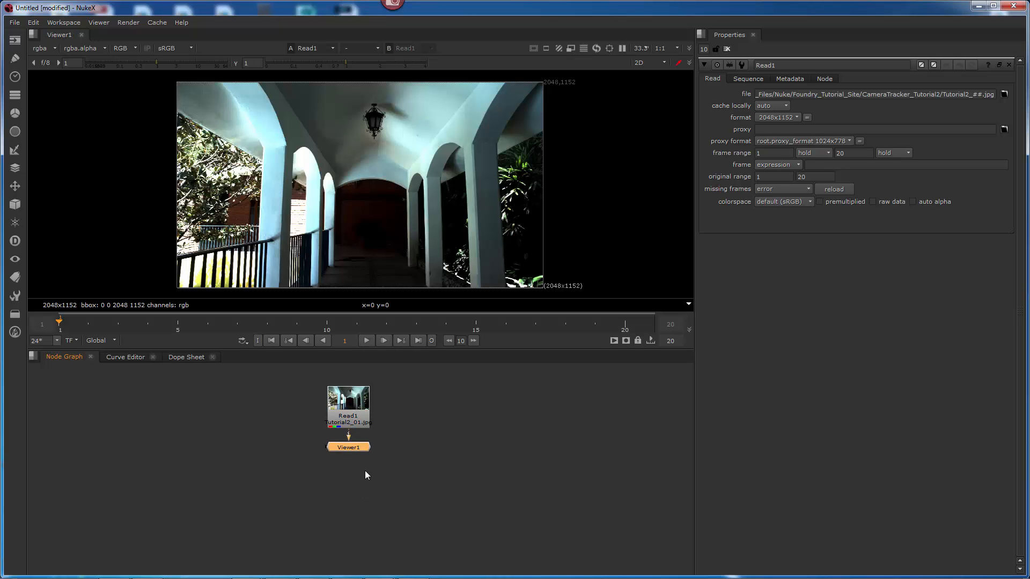
left_click_drag(367, 447, 368, 500)
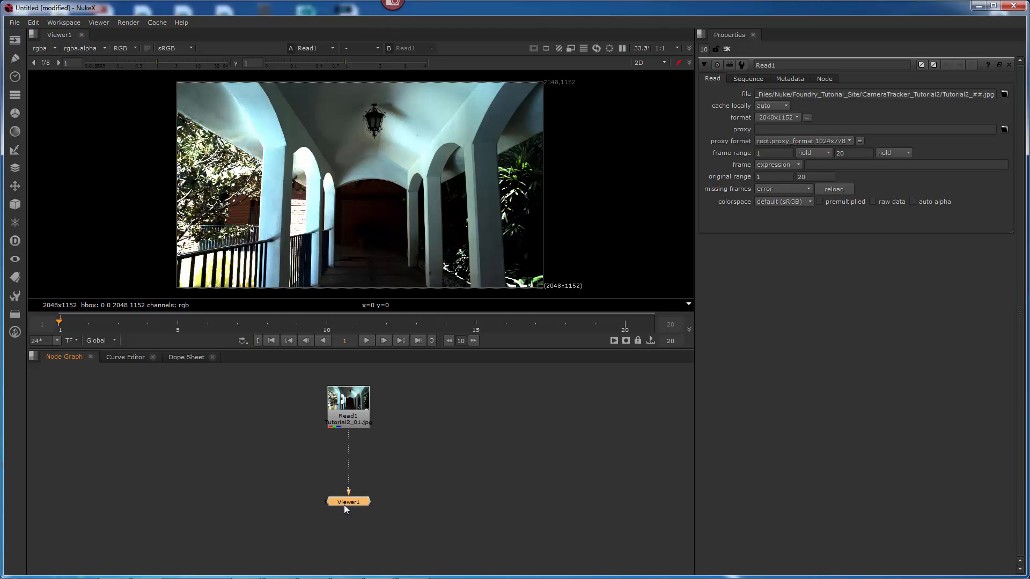
left_click_drag(345, 503, 354, 518)
left_click_drag(347, 425, 346, 422)
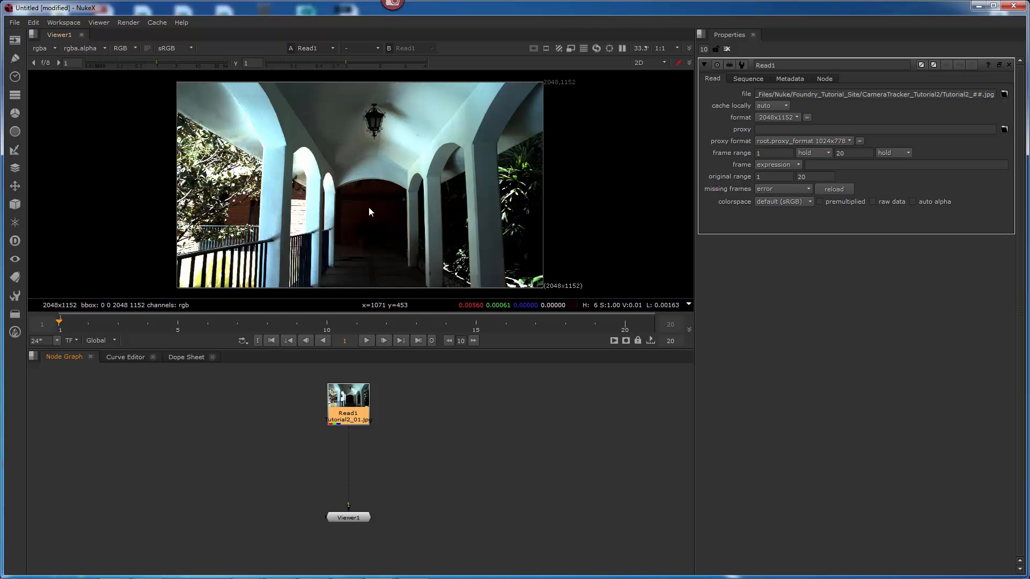
mouse_move(458, 211)
middle_mouse_down()
mouse_move(442, 212)
mouse_move(455, 207)
middle_mouse_up()
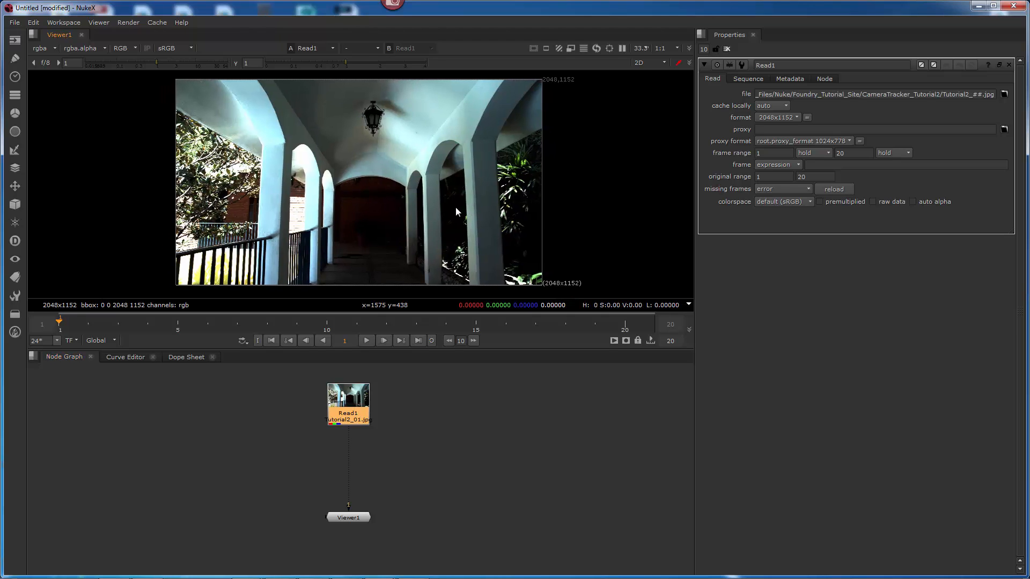
scroll(455, 207, "down", 2)
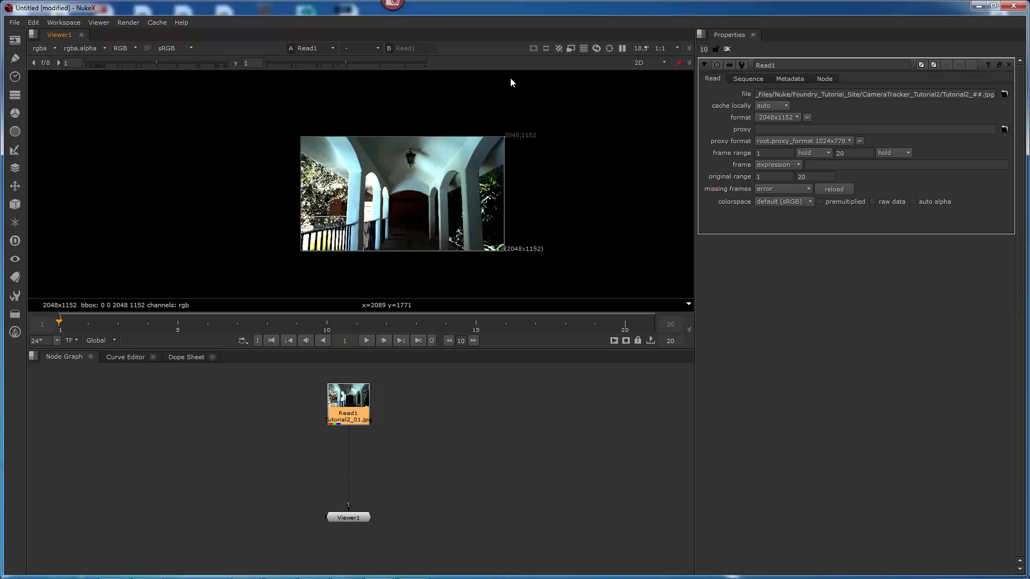
scroll(402, 179, "up", 1)
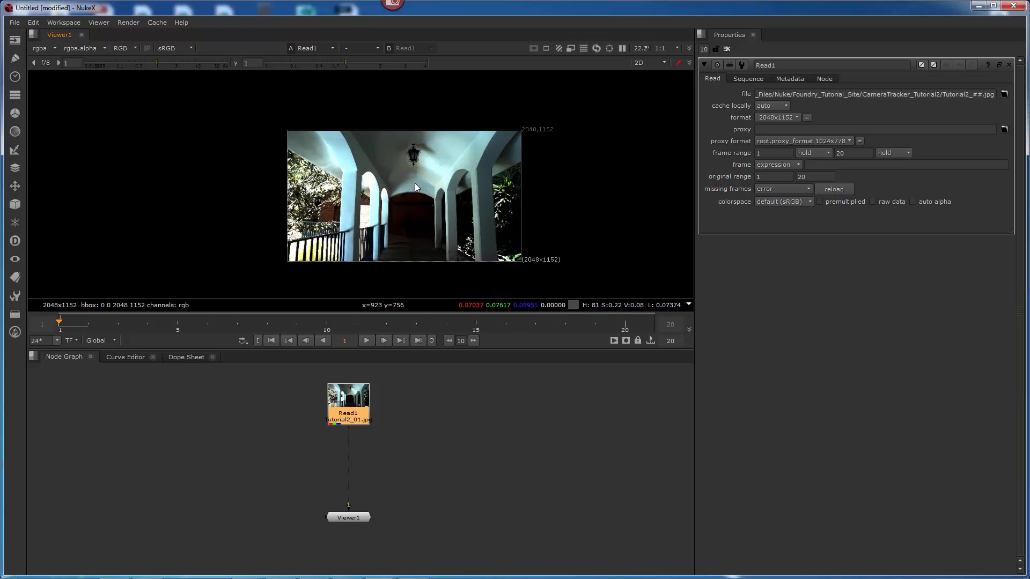
scroll(414, 187, "up", 1)
middle_click_drag(449, 189, 417, 176)
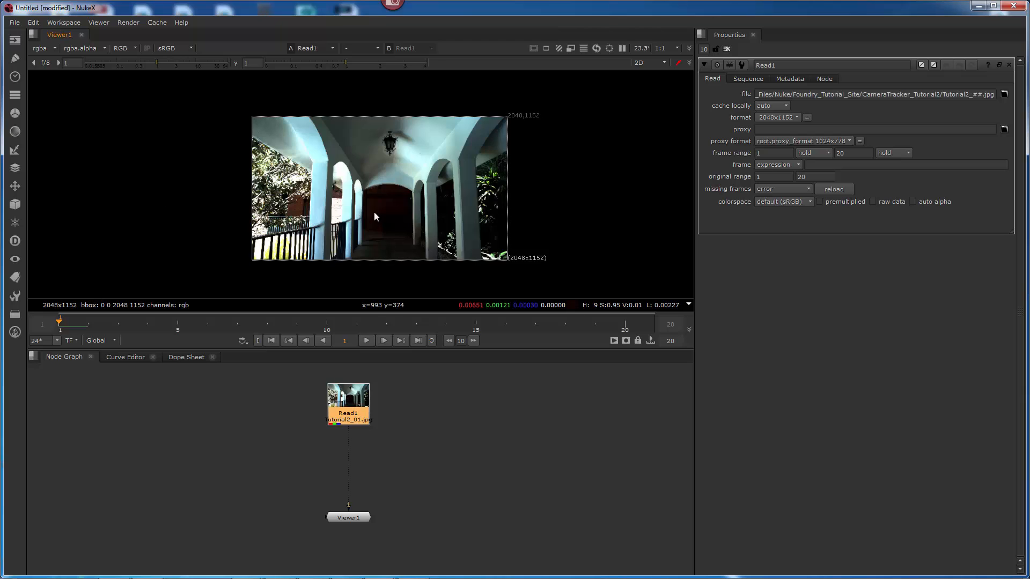
scroll(382, 204, "up", 2)
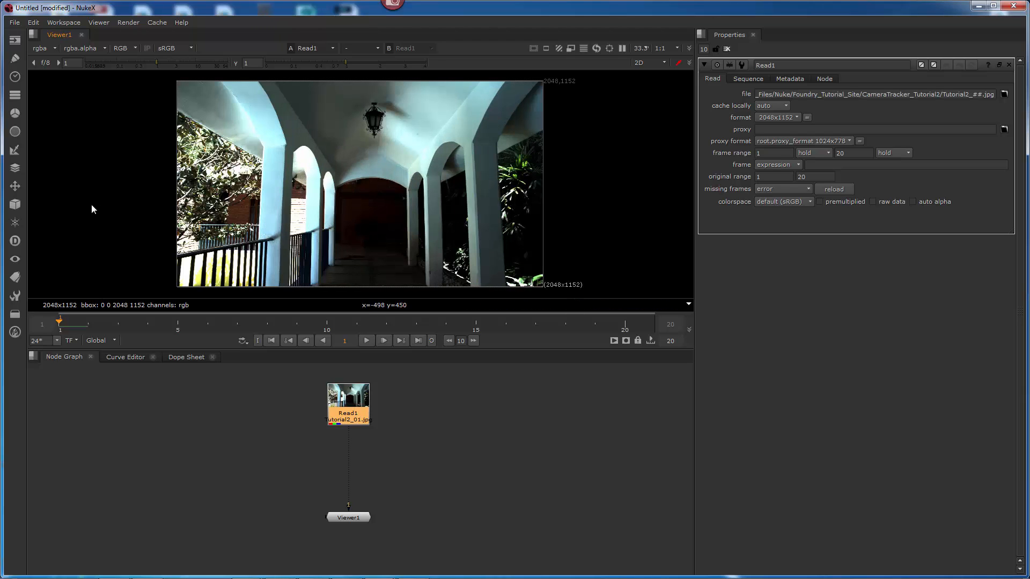
- Insert a CameraTracker node between the Read node and the Viewer, with a small gap below the Read node
left_click(15, 206)
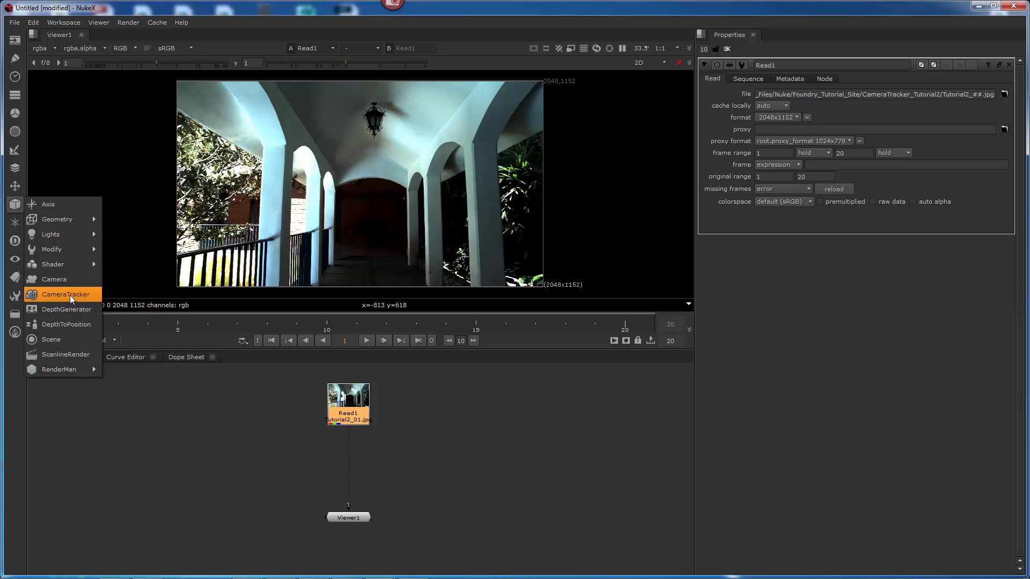
left_click(35, 296)
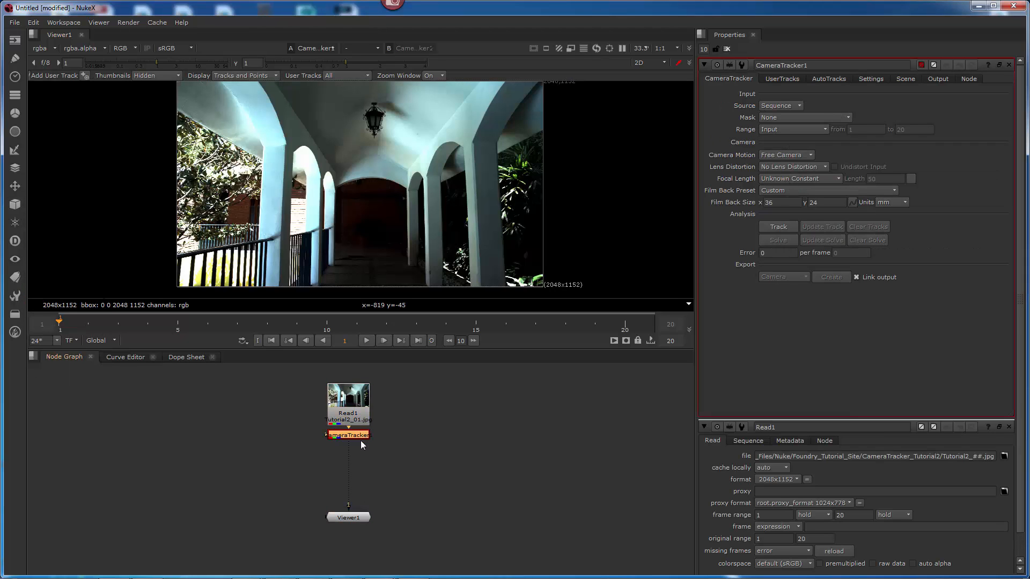
left_click_drag(361, 437, 361, 443)
mouse_move(347, 414)
left_mouse_down()
mouse_move(347, 401)
mouse_move(347, 414)
left_mouse_up()
left_click(351, 443)
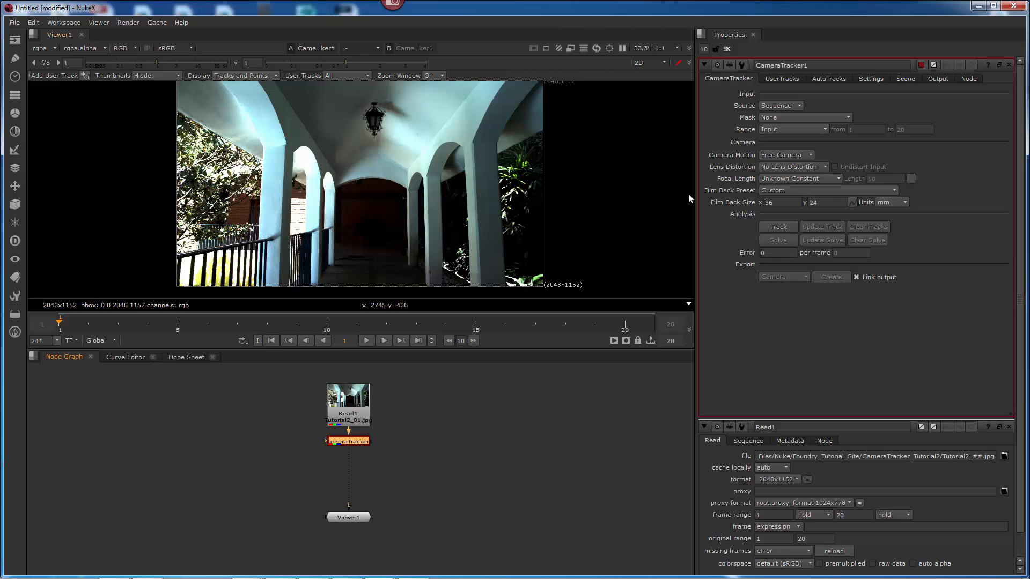
- Look through the CameraTracker's UserTracks, AutoTracks, Settings, Scene, Output and Node properties, ending on its main properties
left_click(777, 78)
left_click(834, 79)
left_click(874, 79)
left_click(909, 79)
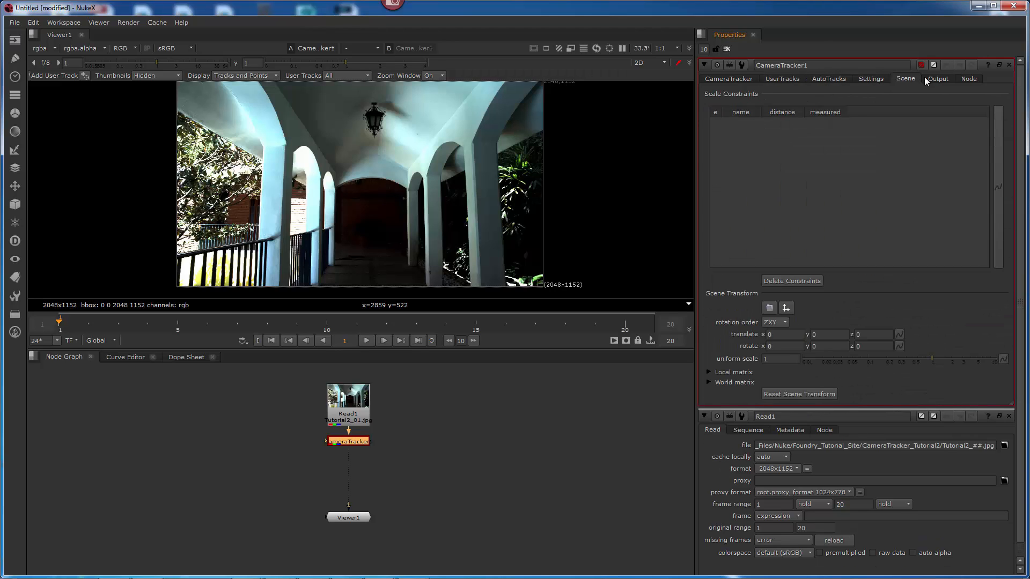
left_click(930, 79)
left_click(965, 79)
left_click(729, 78)
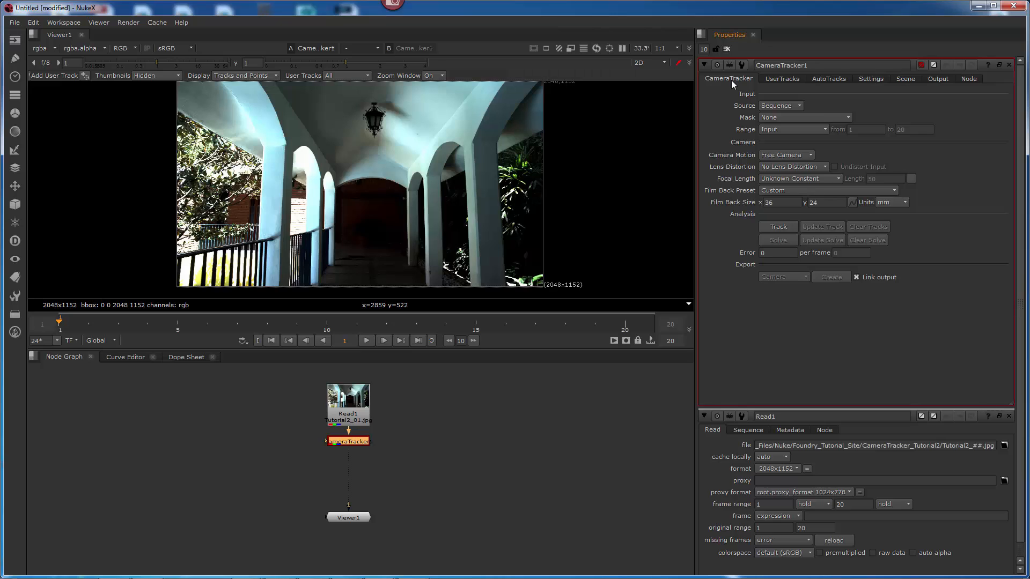
- Check the CameraTracker's Source options, keeping Sequence, and move the Read node slightly farther above the tracker
left_click(772, 106)
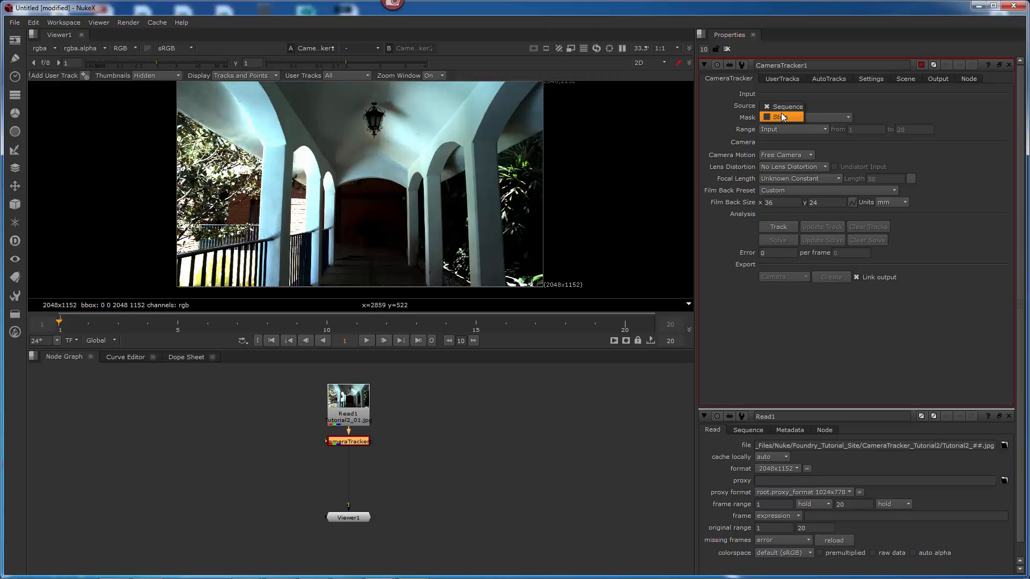
left_click(810, 101)
mouse_move(352, 406)
left_mouse_down()
mouse_move(343, 398)
mouse_move(353, 397)
left_mouse_up()
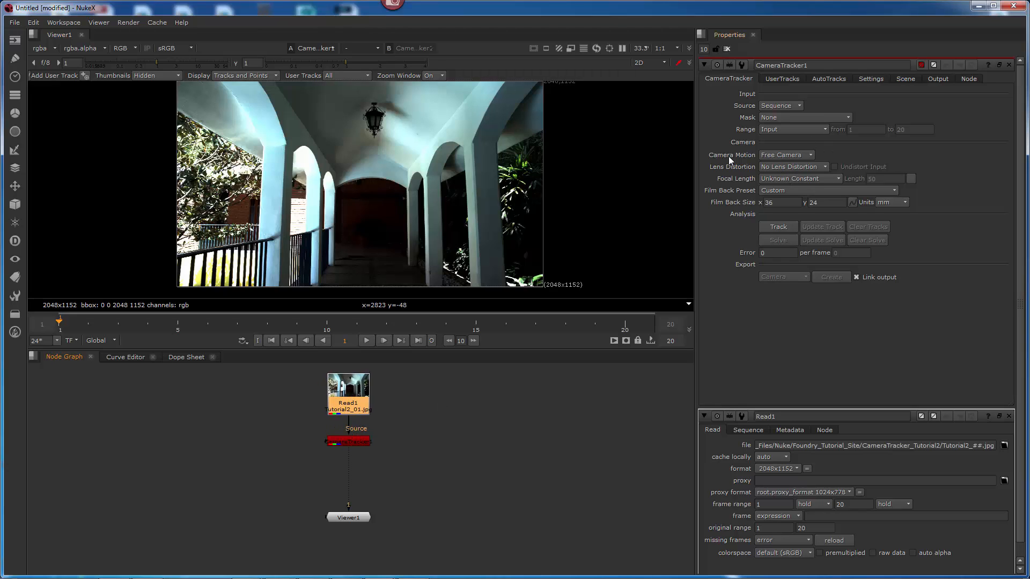
- Check the Camera Motion options and play the sequence to examine how the camera moves, returning to the first frame
left_click(777, 156)
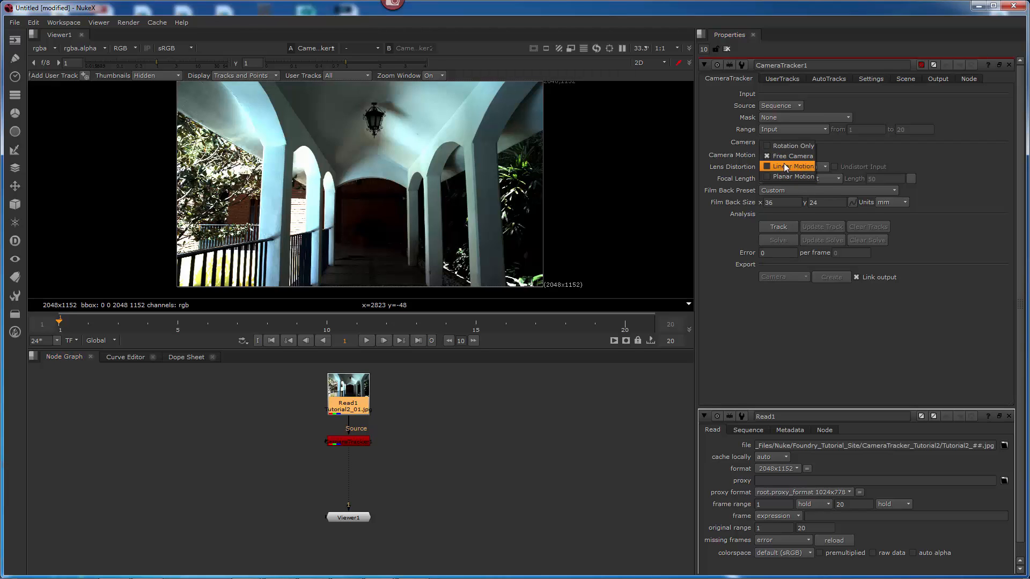
left_click(742, 156)
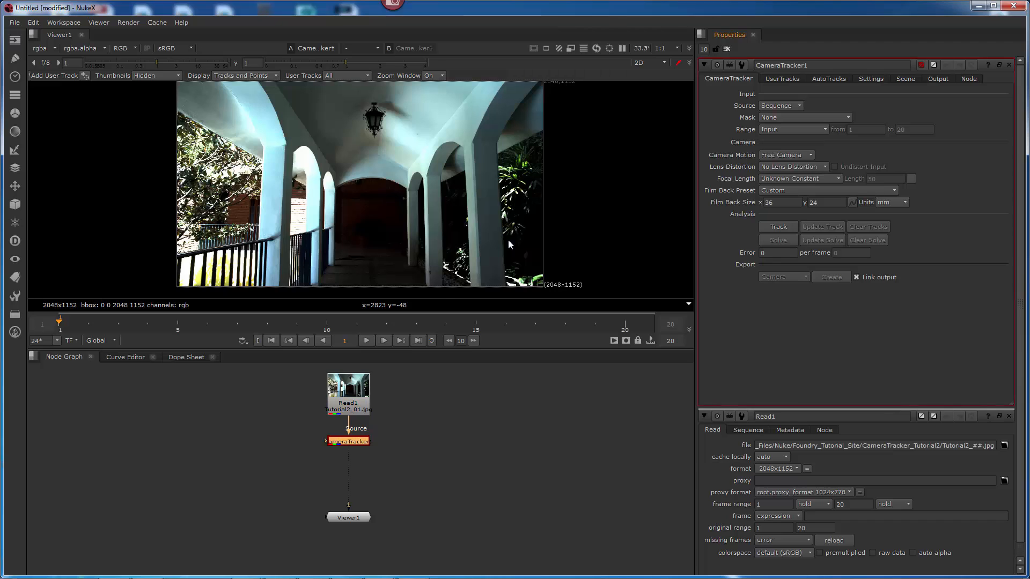
left_click(366, 340)
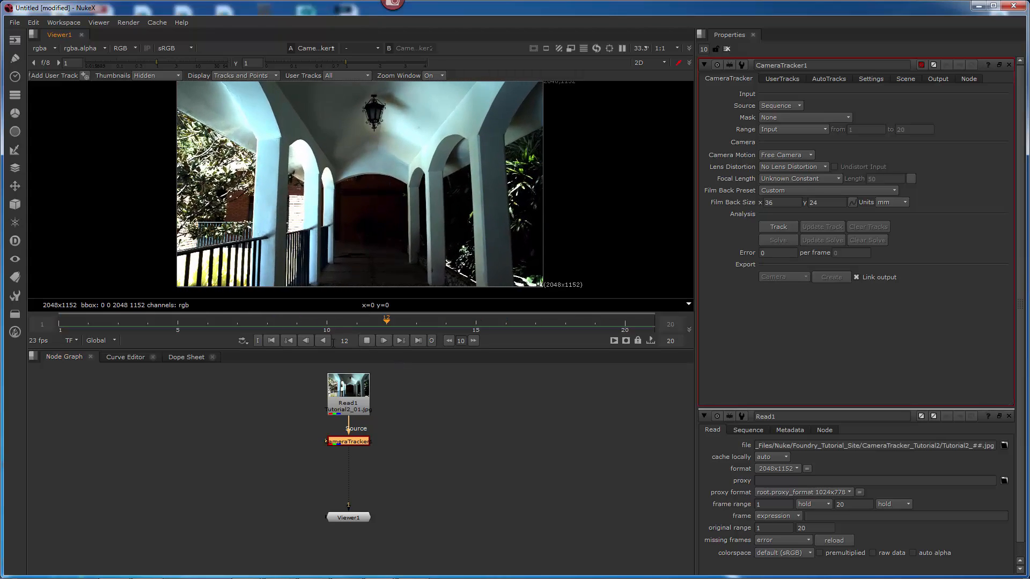
left_click(366, 341)
left_click(271, 341)
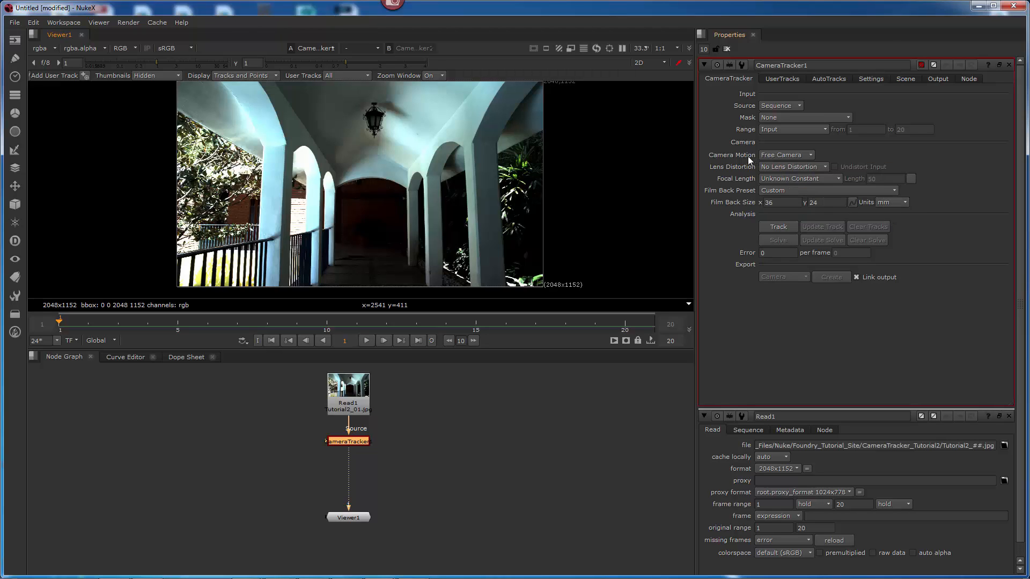
- Set the CameraTracker's Camera Motion to Linear Motion and check it against the other motion options
left_click(769, 155)
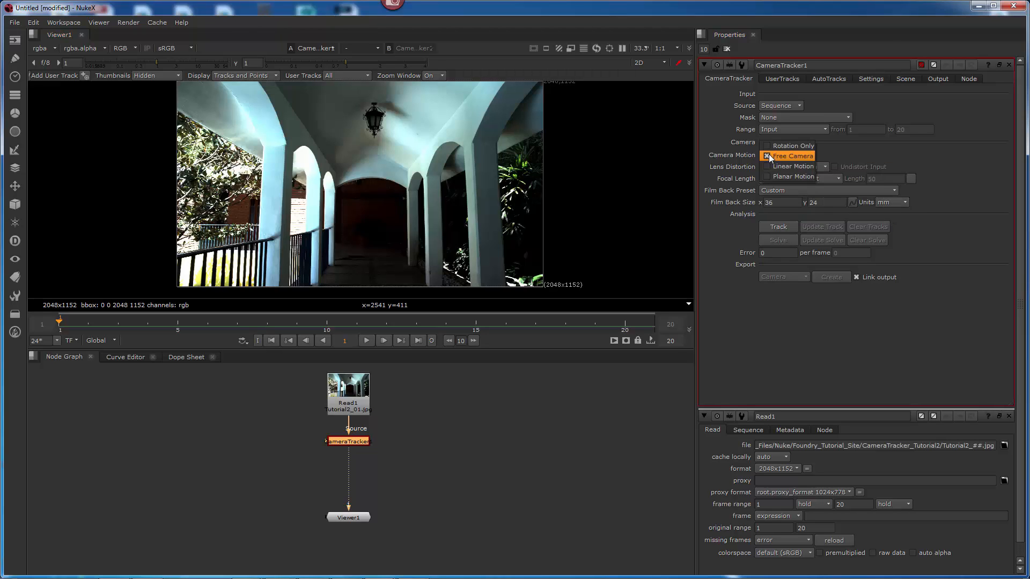
left_click(786, 168)
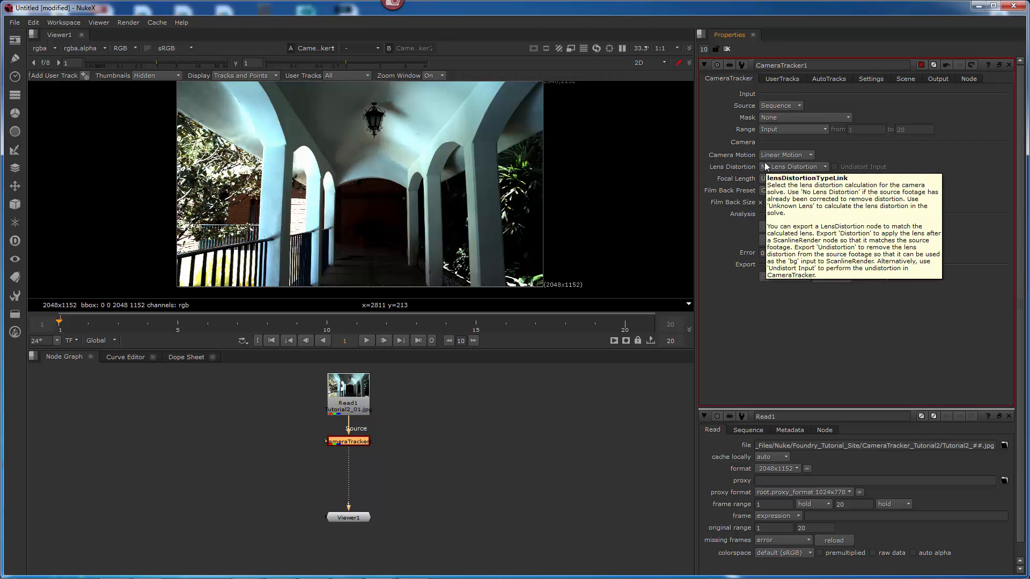
left_click(774, 152)
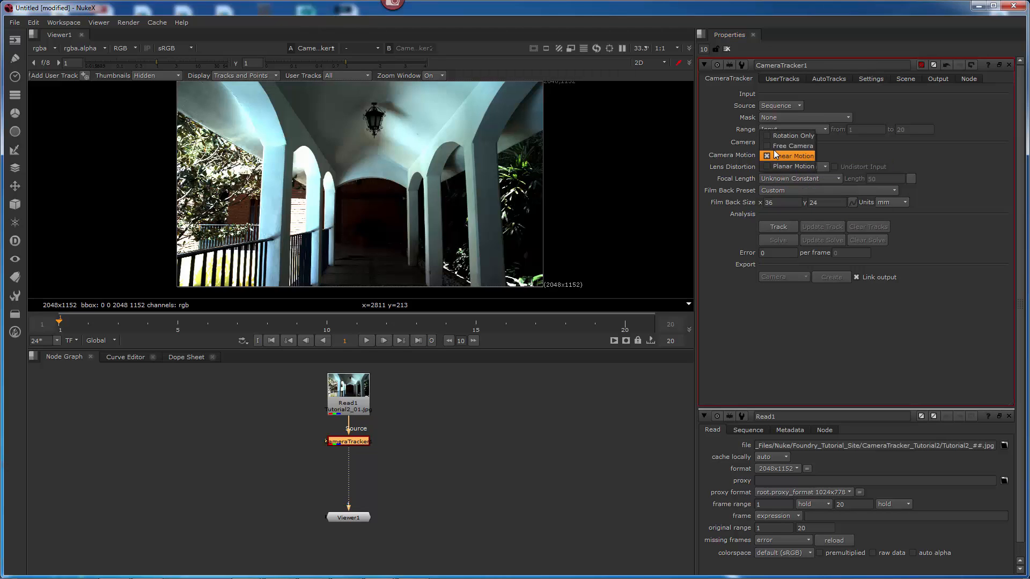
left_click(732, 157)
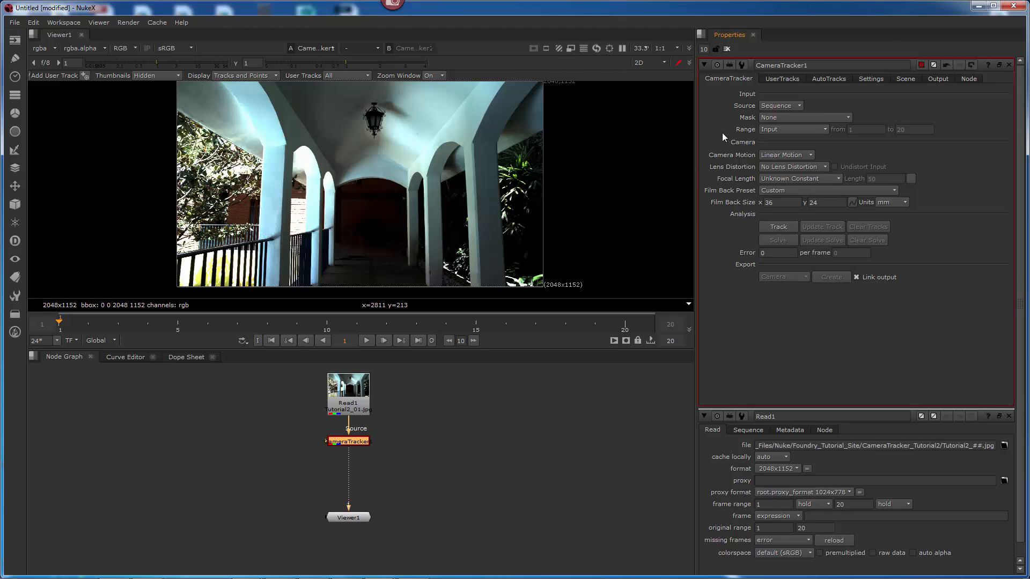
left_click(773, 155)
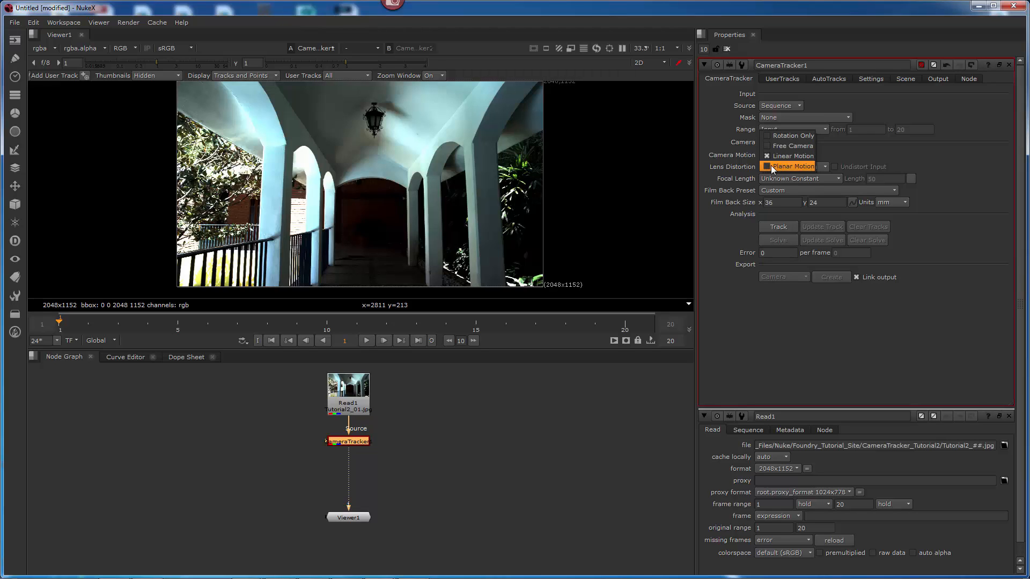
left_click(735, 157)
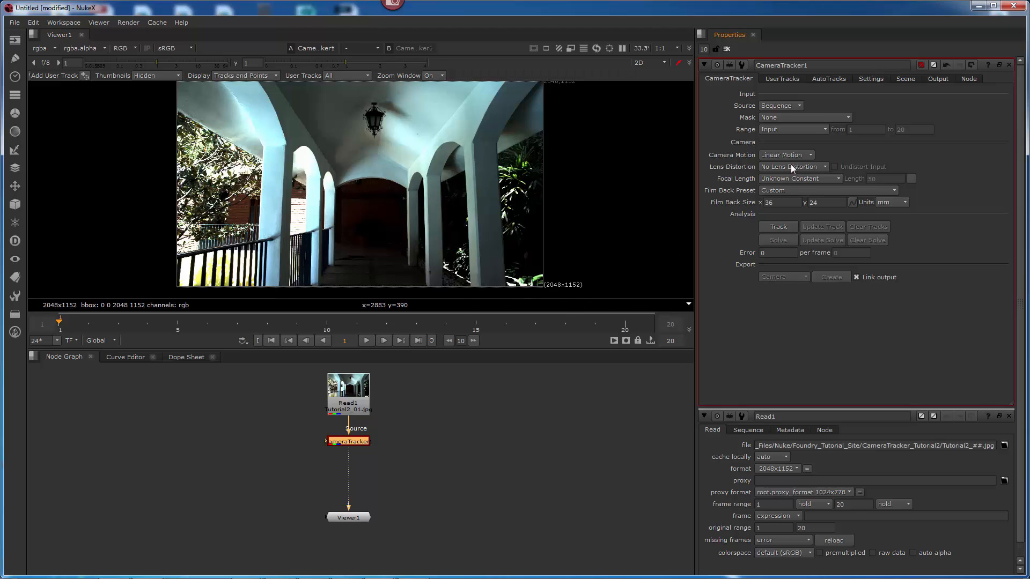
- Set the CameraTracker's Lens Distortion to Unknown Lens and scrub through the footage, ending back at frame 1
left_click(767, 166)
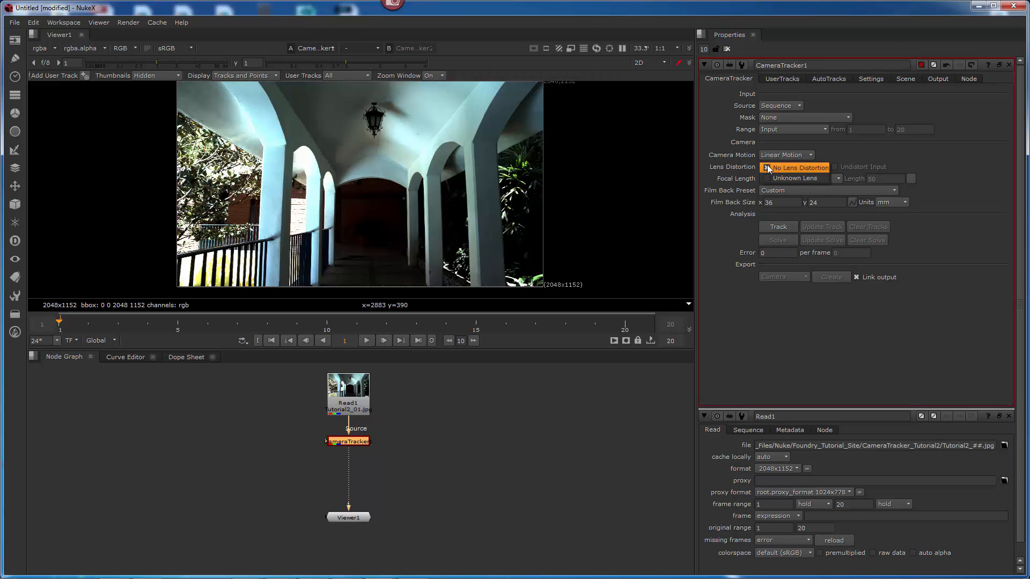
left_click(766, 179)
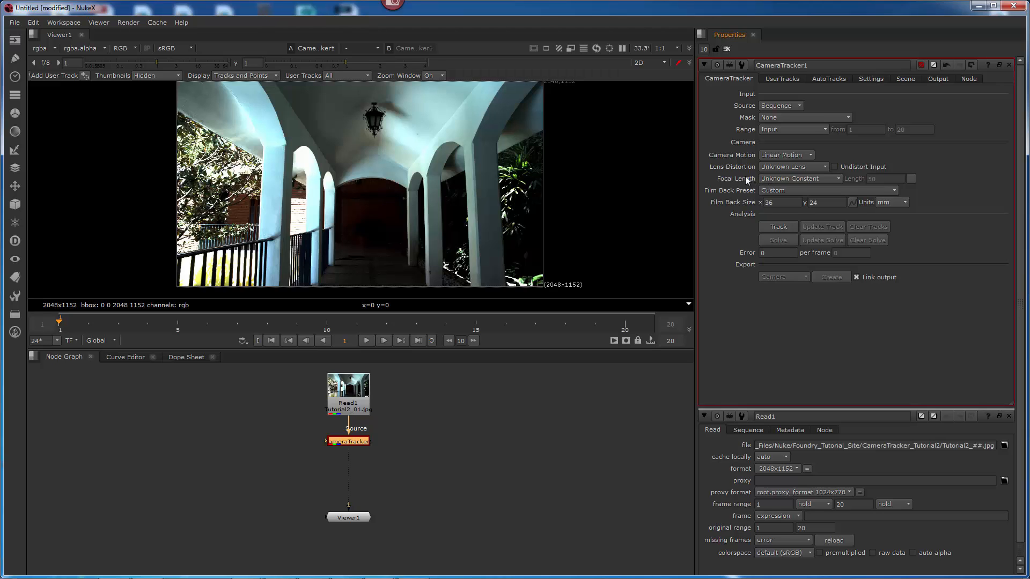
left_click_drag(251, 320, 59, 321)
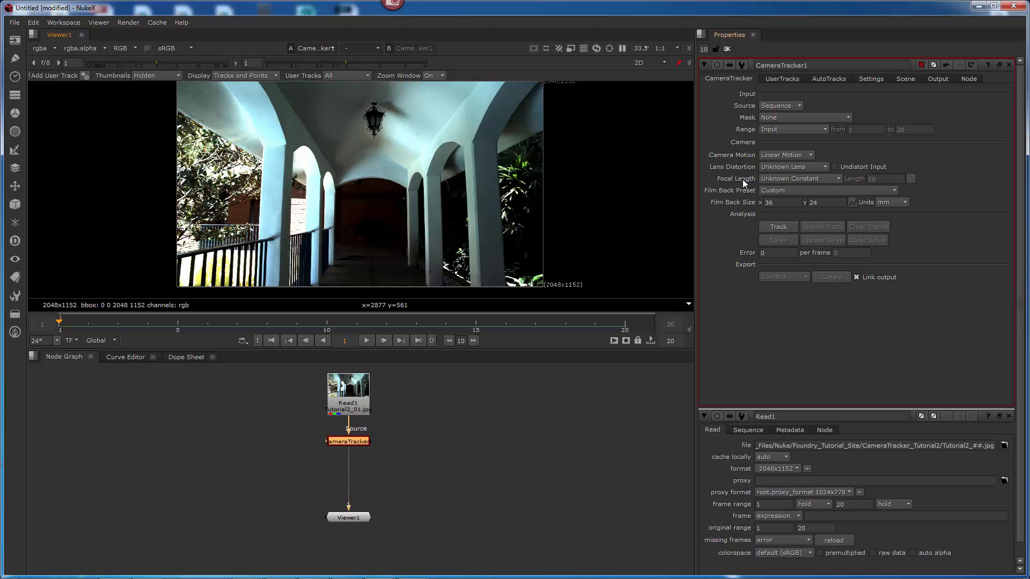
- Examine the available Film Back presets, including the Film and Arri groups, and leave the preset at Custom
left_click(782, 192)
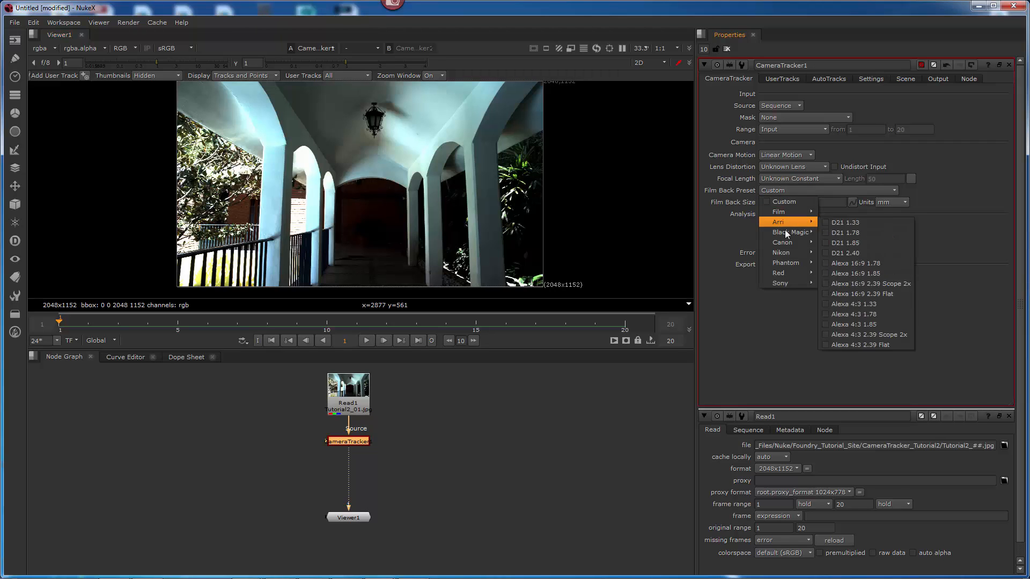
mouse_move(773, 214)
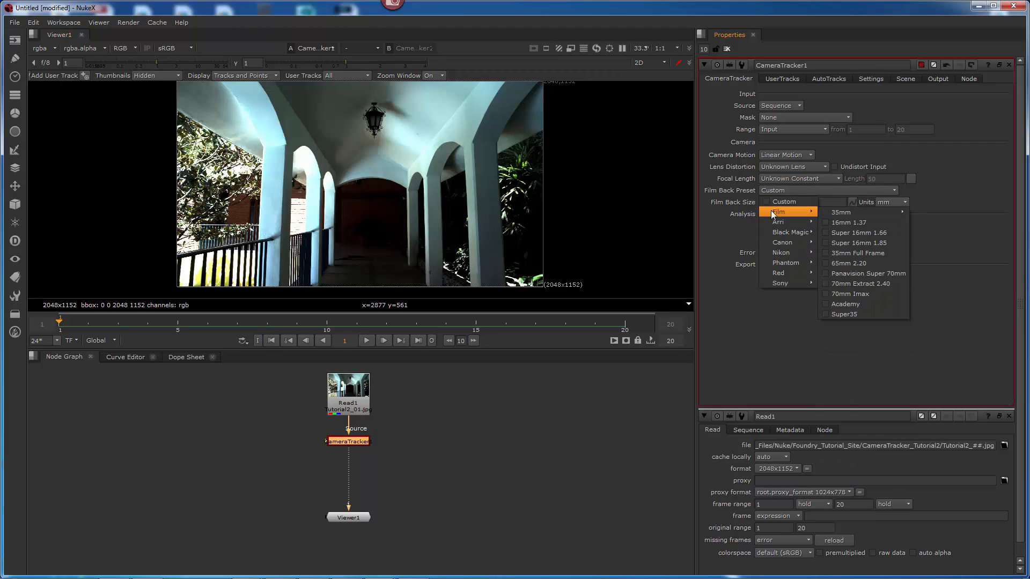
left_click(730, 200)
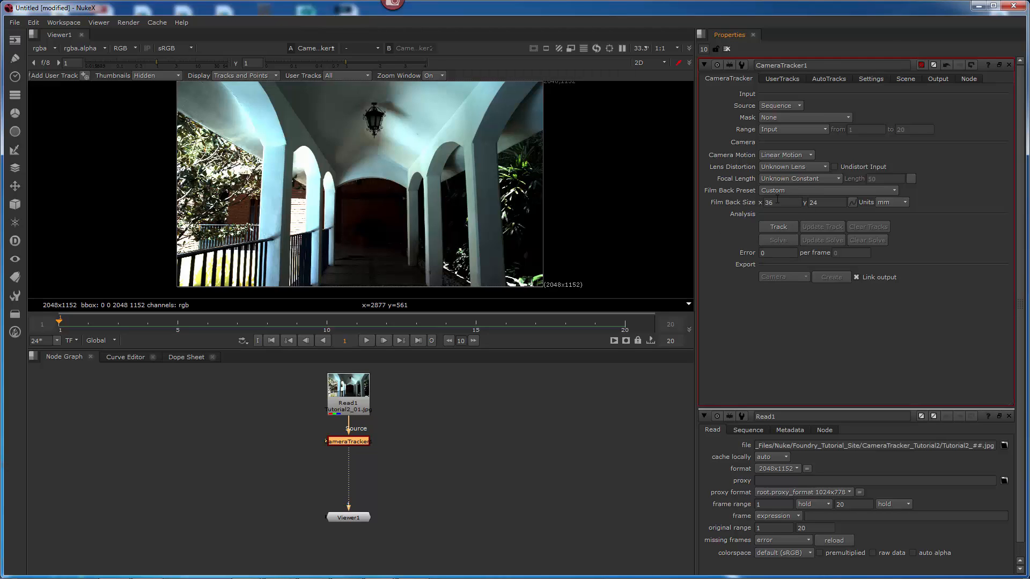
- Track the sequence with the CameraTracker and look over its user track and autotrack options
left_click(766, 226)
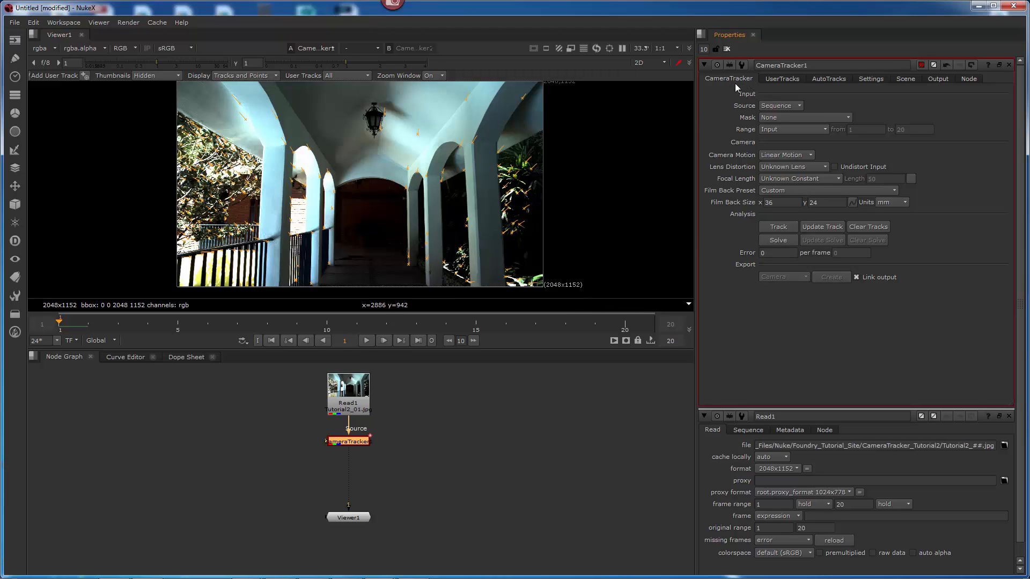
left_click_drag(801, 65, 746, 78)
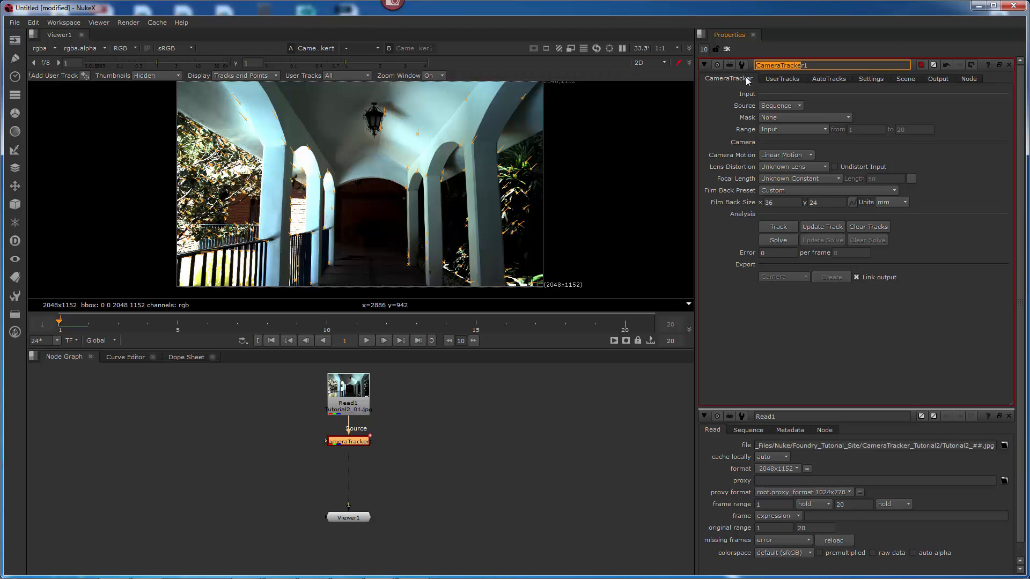
left_click(779, 79)
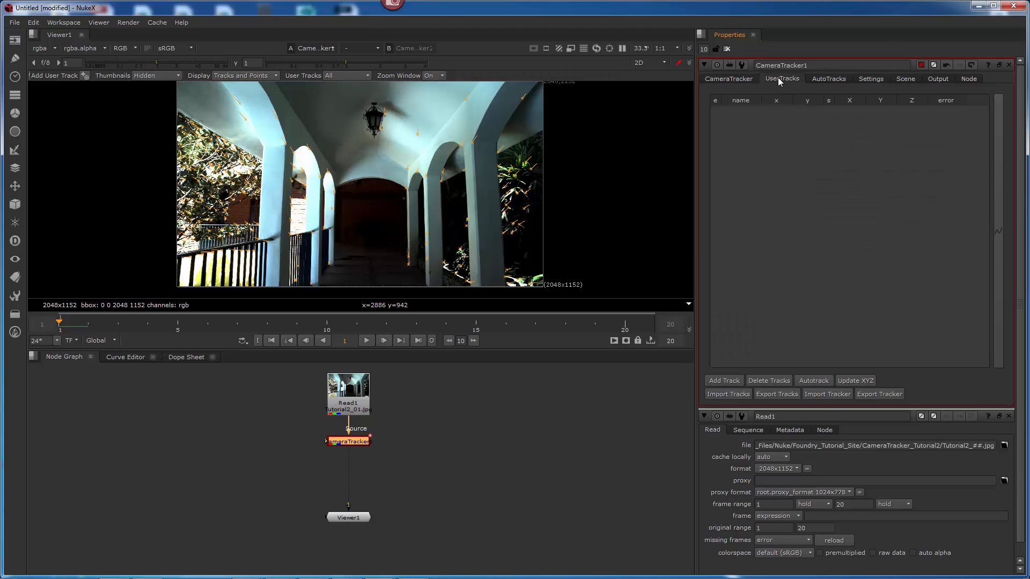
left_click(818, 80)
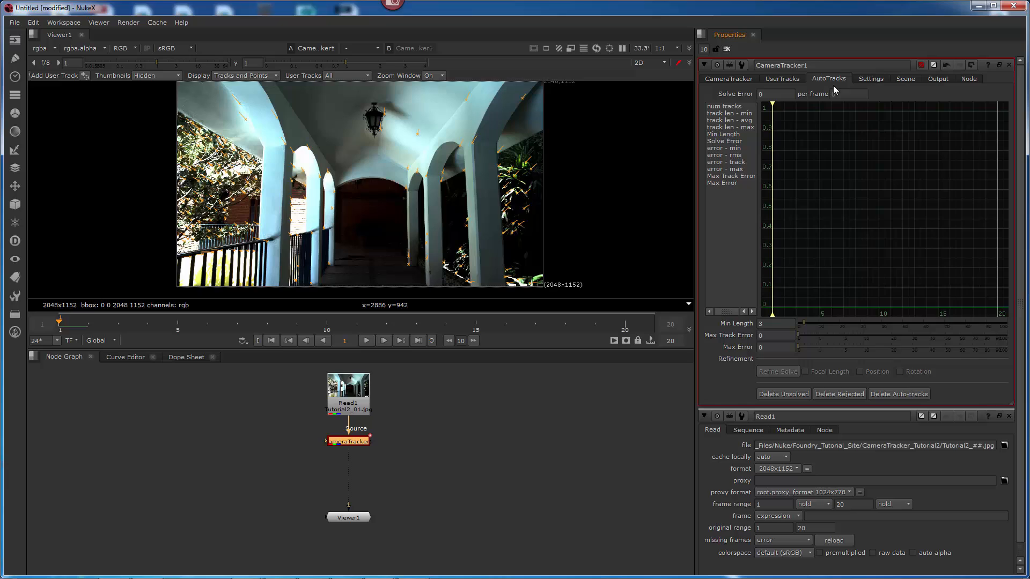
- Set the CameraTracker's Number of Features to 300 and toggle the feature preview to check the detected points
left_click(871, 78)
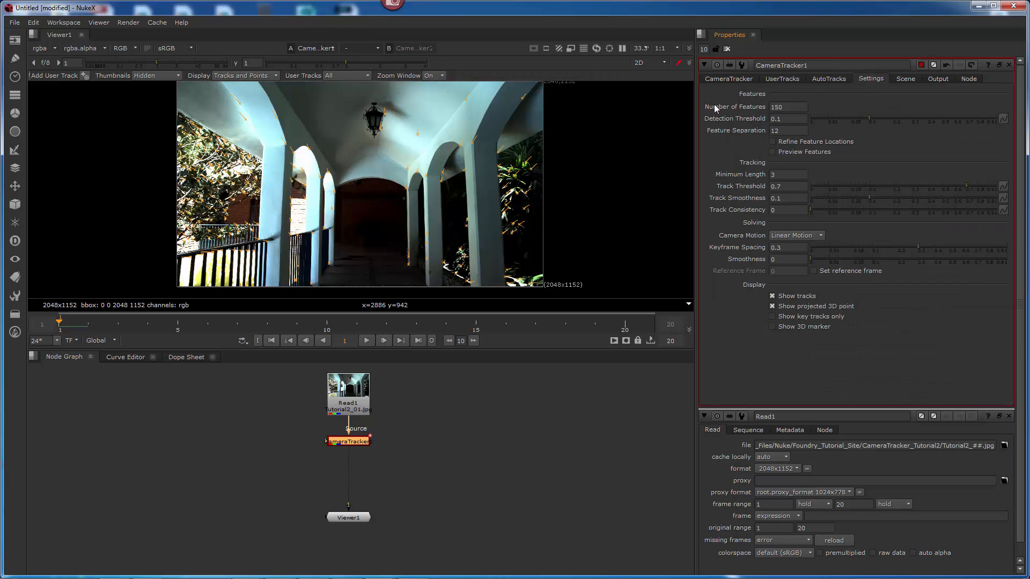
double_click(779, 106)
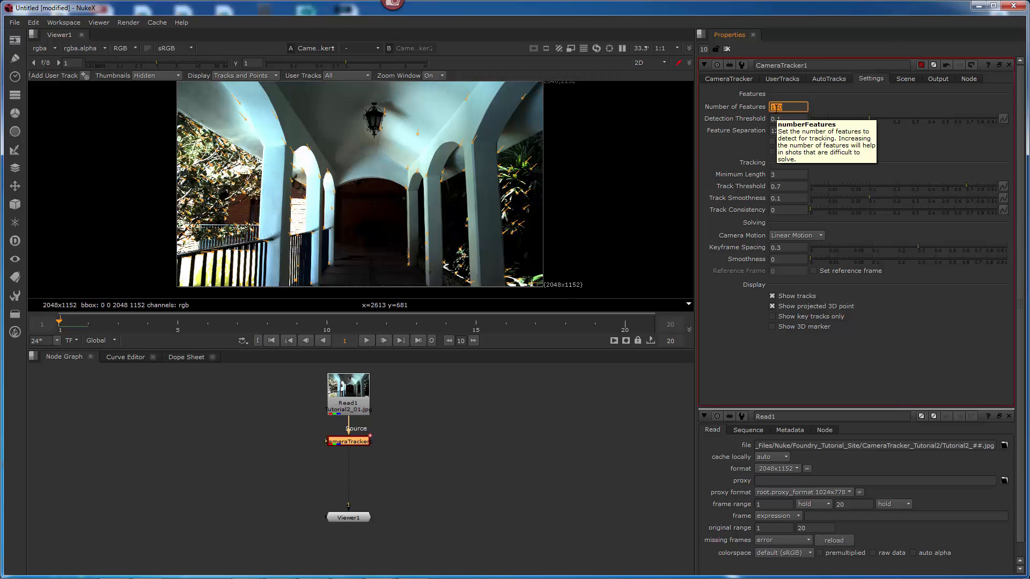
type("300")
key("Return")
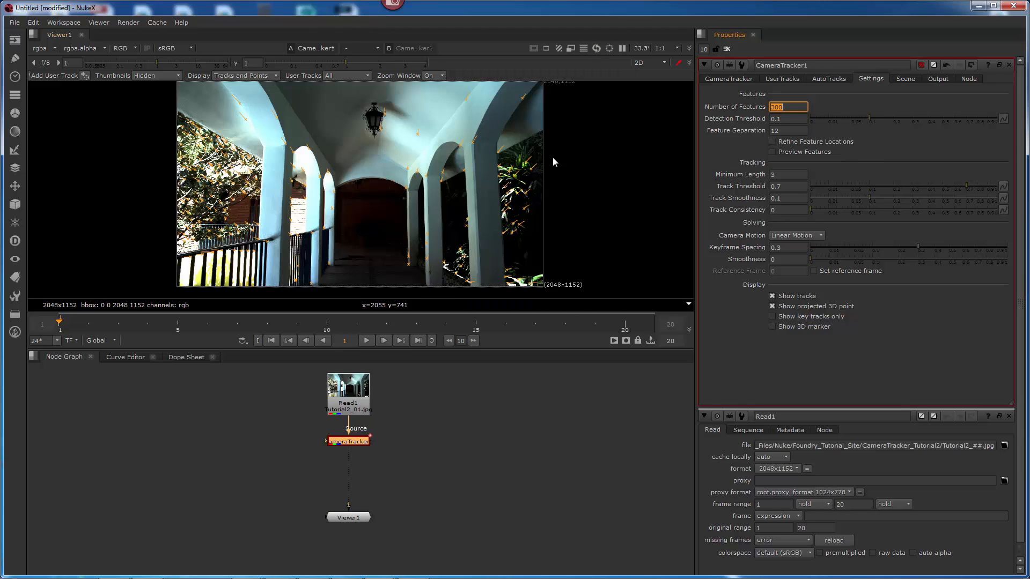
left_click(773, 151)
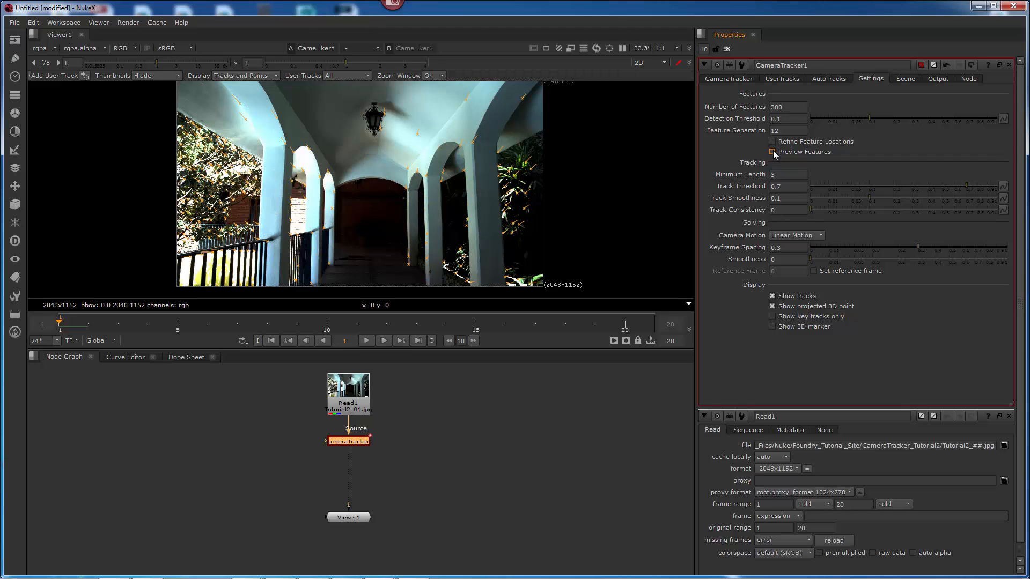
left_click(772, 151)
- Set the Number of Features to 200 and preview the detected features in the footage
left_click(787, 107)
type("200")
key("Return")
left_click(776, 151)
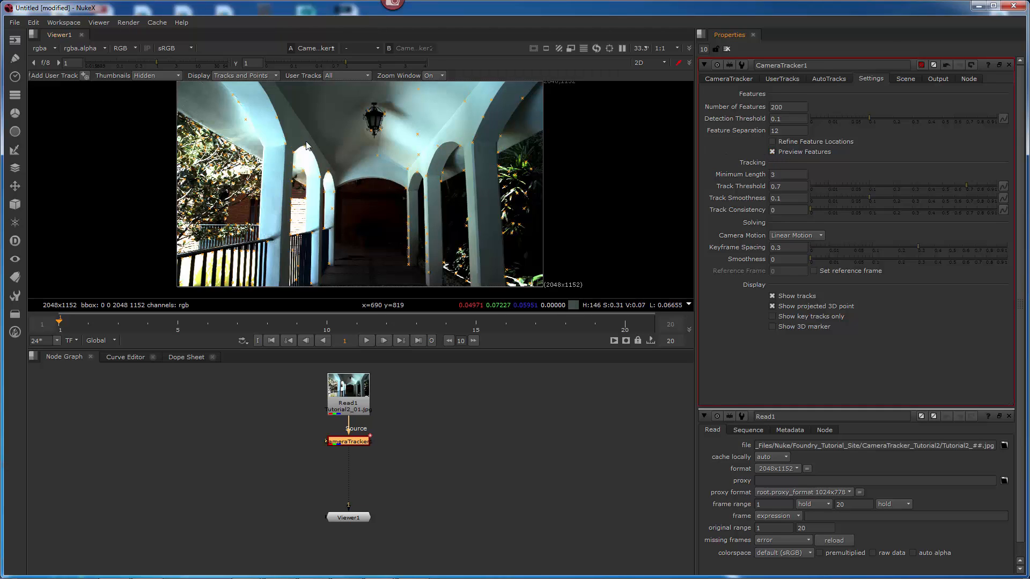
- Retrack the sequence with the Number of Features set to 225 and the feature preview turned off
double_click(785, 107)
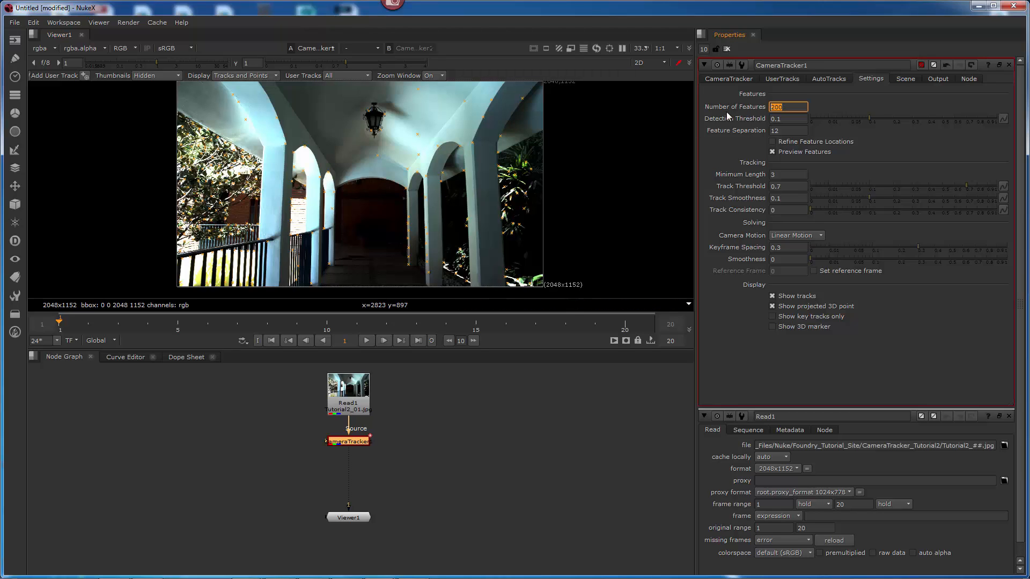
type("225")
key("Return")
left_click(772, 152)
left_click(730, 78)
left_click(786, 228)
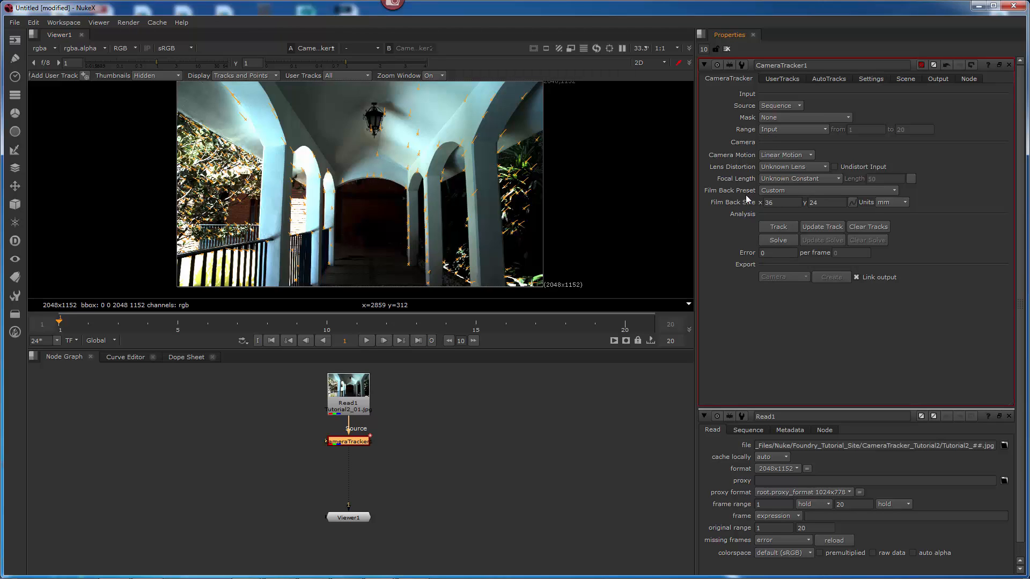
- Review the tracking length, threshold, smoothness and consistency settings without changing them, and solve the camera
left_click(877, 80)
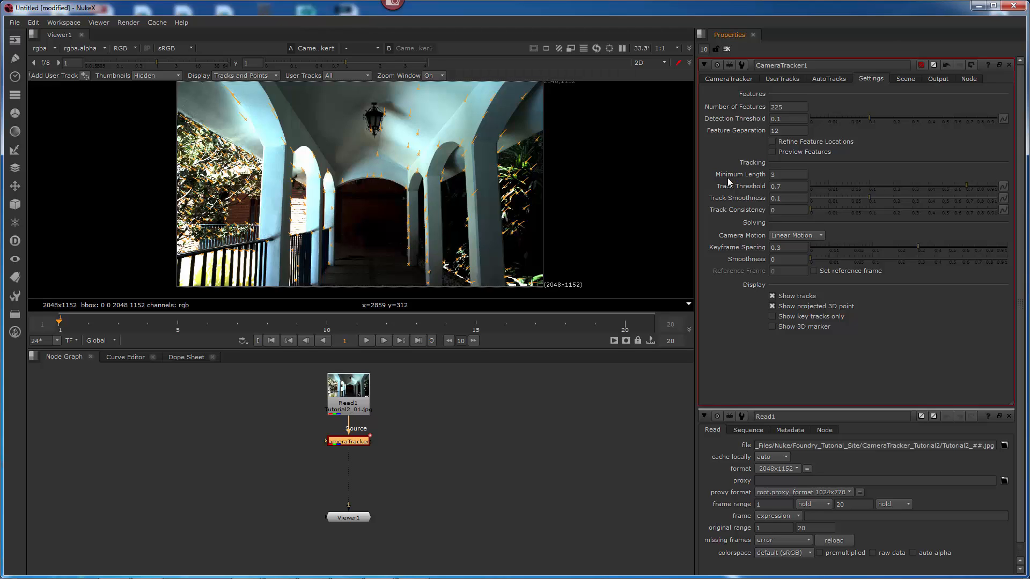
left_click(785, 174)
key("Tab")
key("Tab")
key("Tab")
left_click(736, 81)
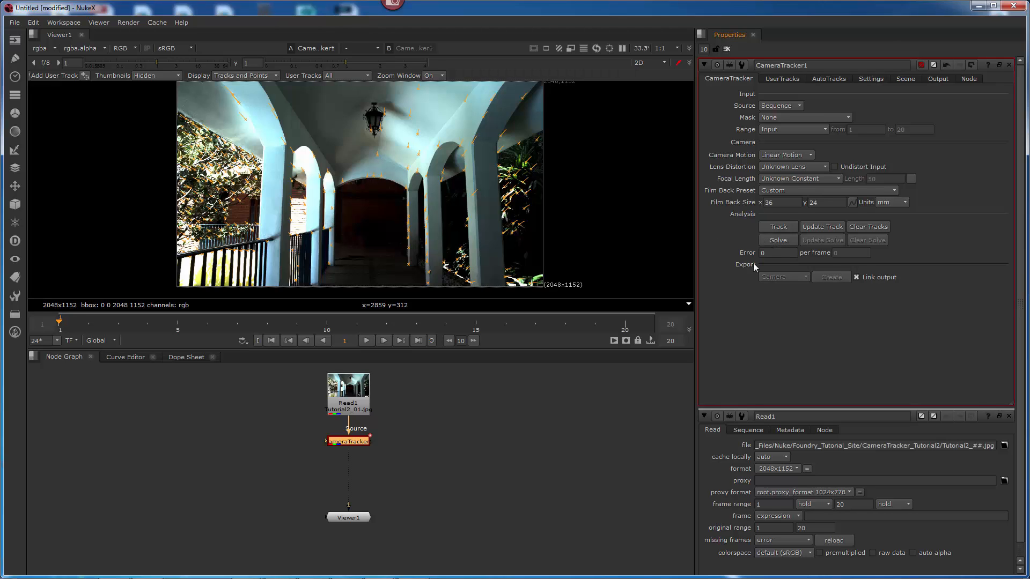
left_click(787, 239)
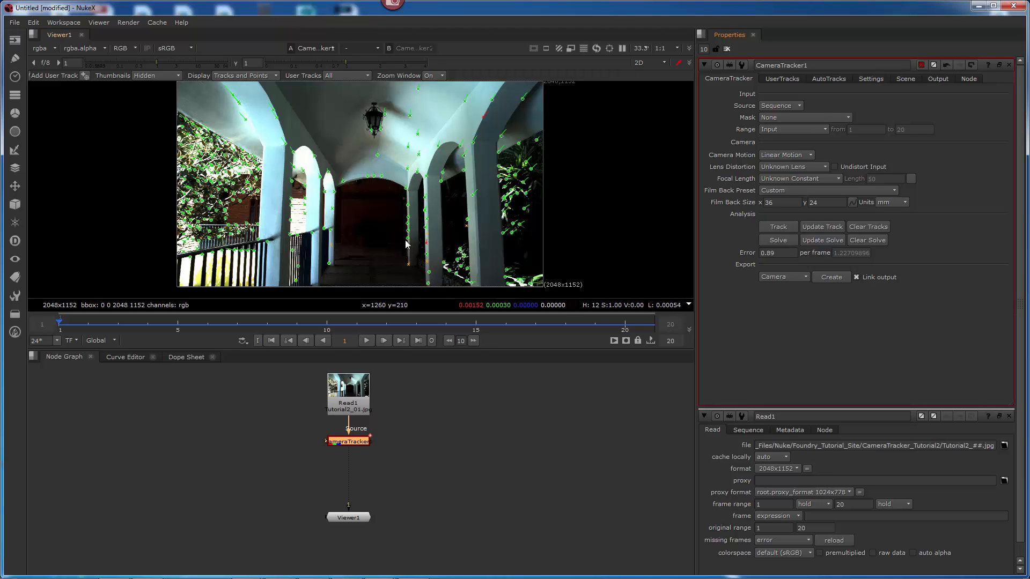
- Inspect the solved track points on the columns up close, comparing the differently coloured markers, and return to the whole frame
scroll(433, 237, "up", 1)
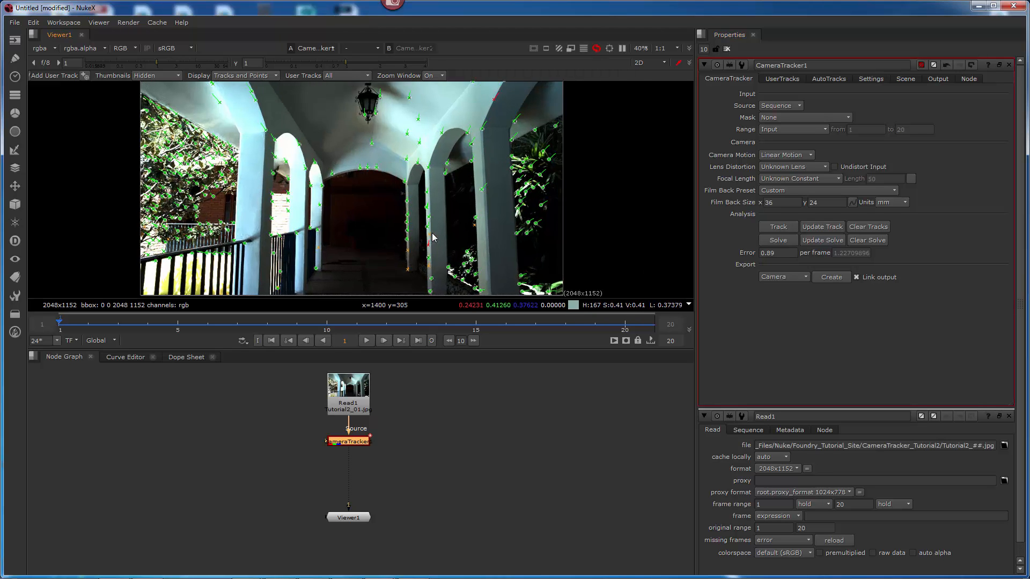
scroll(433, 238, "up", 3)
scroll(477, 234, "up", 1)
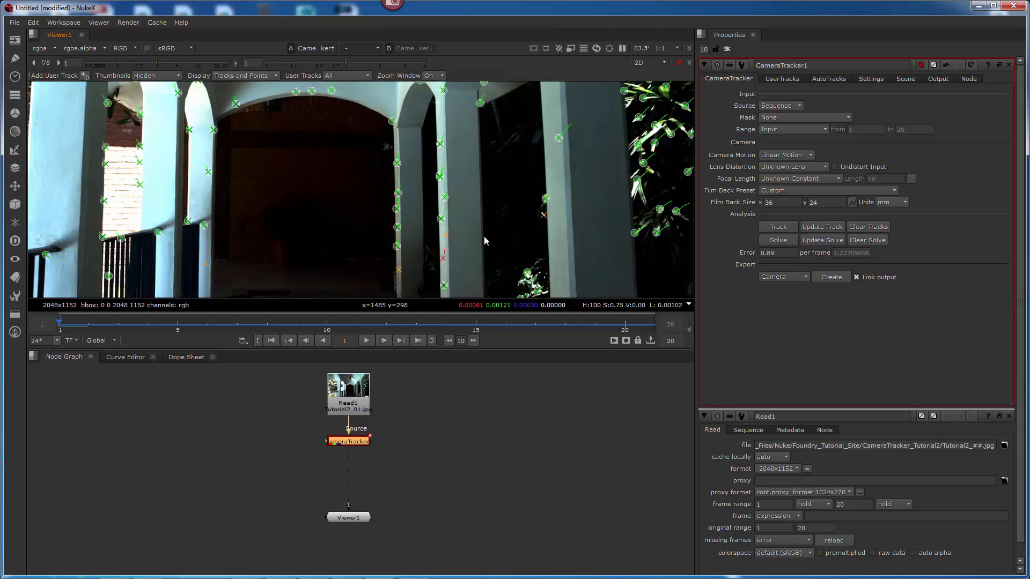
middle_click_drag(483, 236, 434, 190)
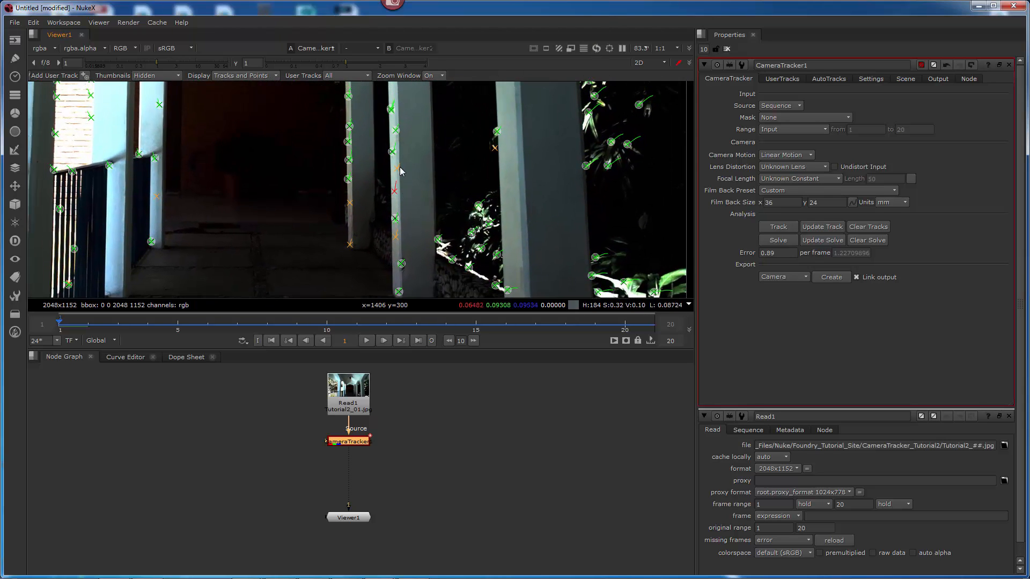
mouse_move(398, 171)
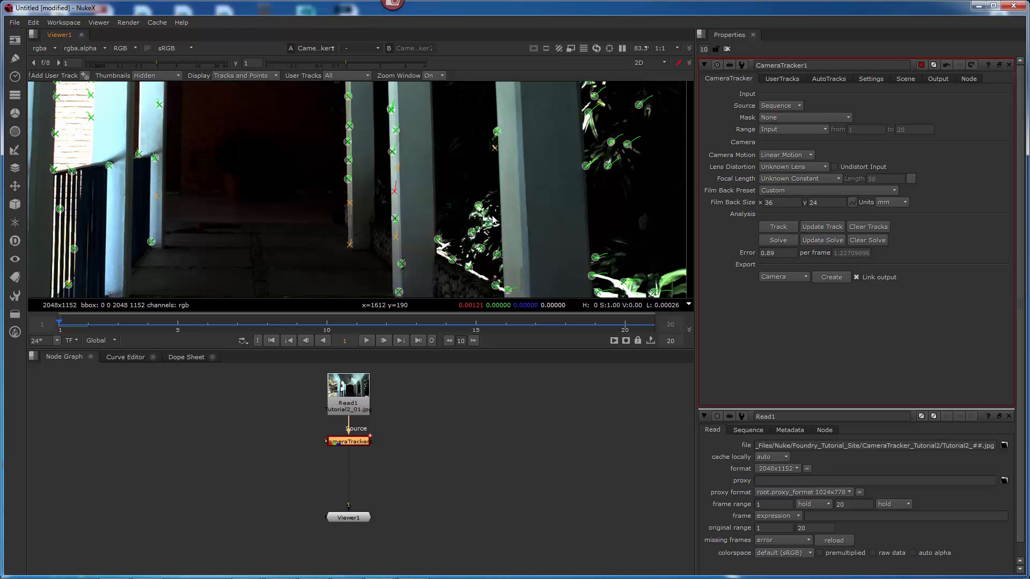
middle_click_drag(515, 216, 494, 221)
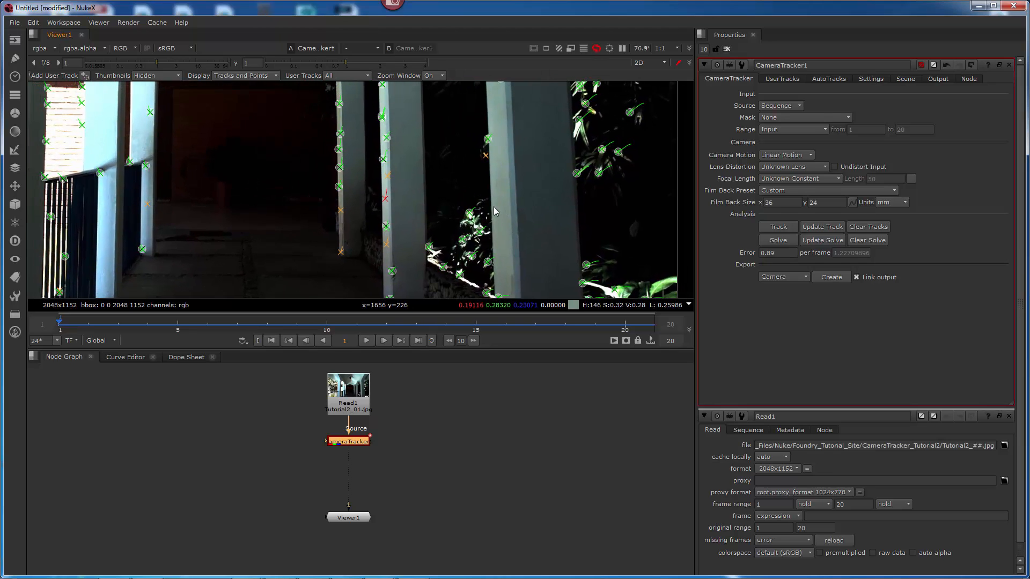
scroll(494, 220, "down", 5)
middle_click_drag(436, 185, 437, 219)
scroll(439, 207, "down", 3)
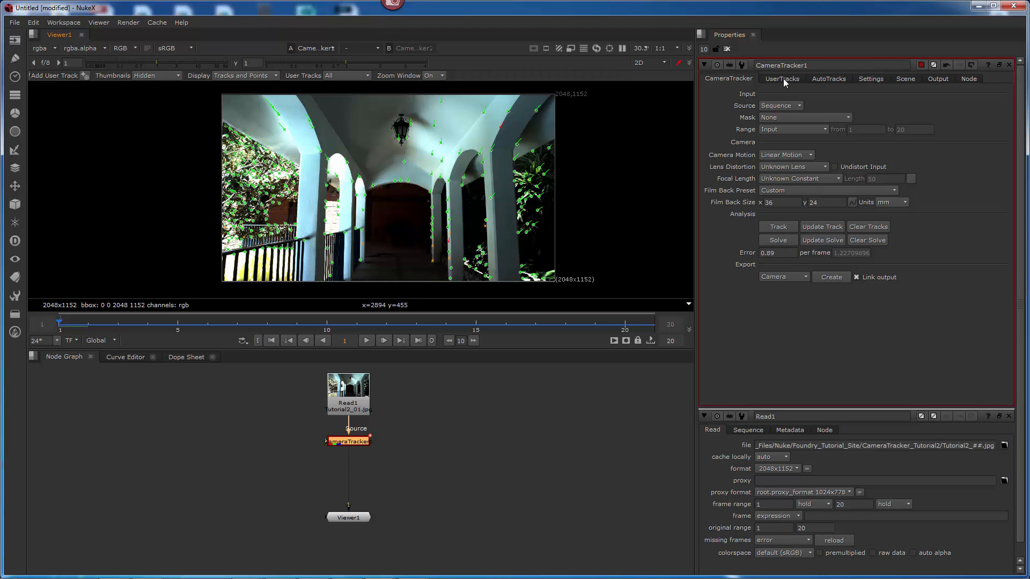
- Check the overall solve error alongside the autotrack length and error thresholds
left_click(828, 79)
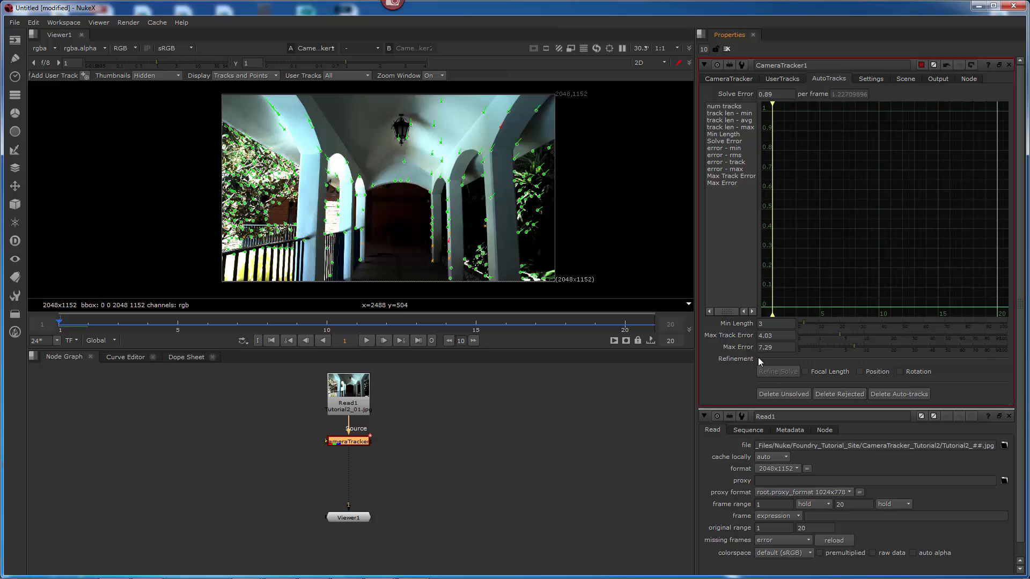
left_click(727, 78)
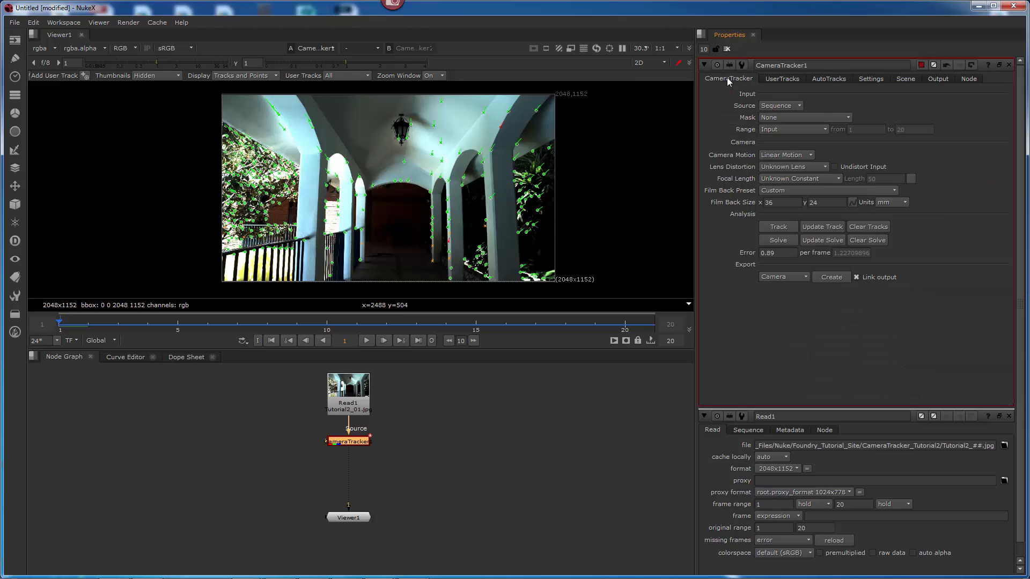
left_click(767, 253)
left_click(826, 81)
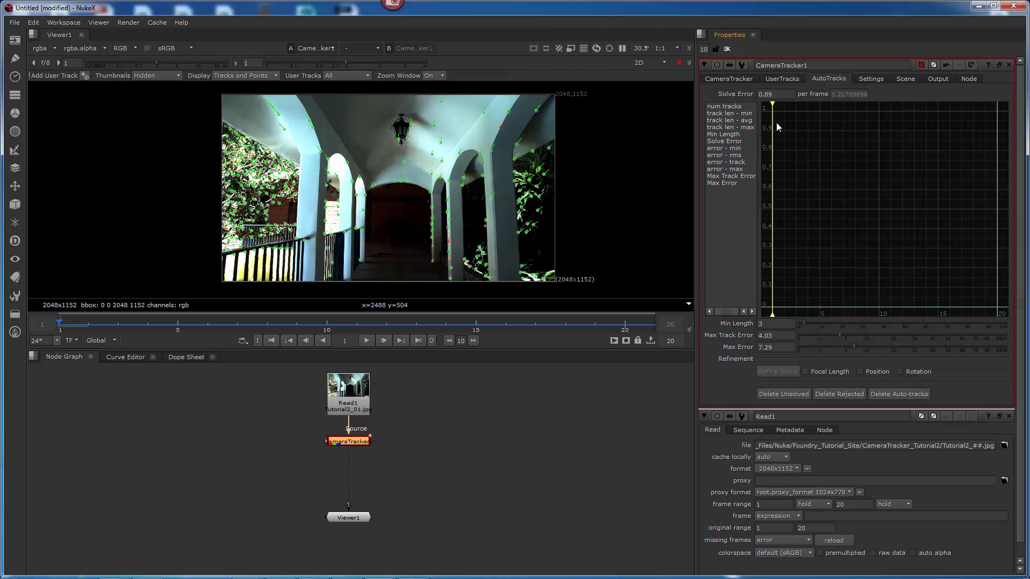
- Plot the track len - min curve together with Min Length and examine the shortest tracks over the frames
left_click(723, 114)
left_click_drag(764, 324, 736, 323)
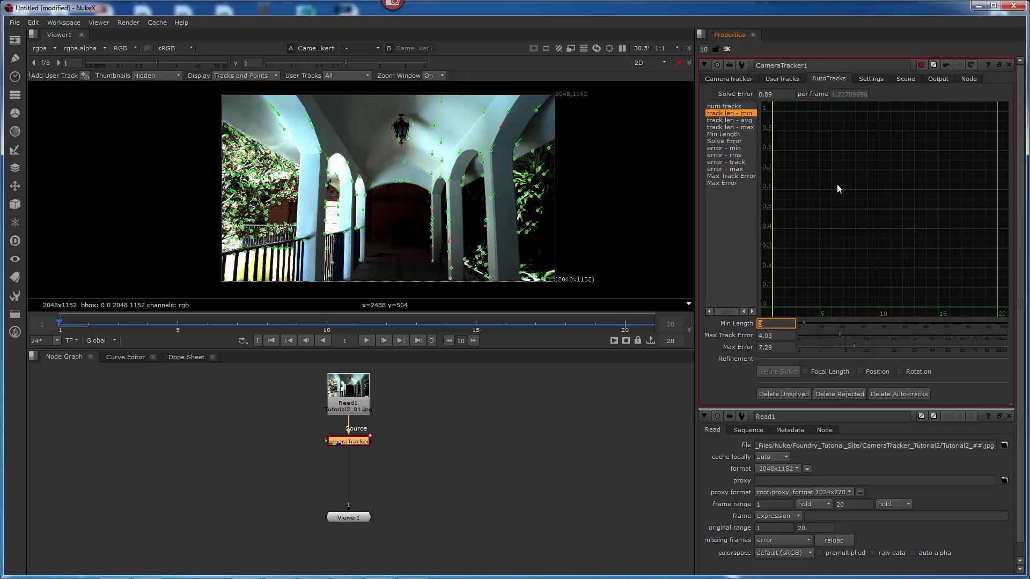
type("ffff")
left_click_drag(780, 324, 687, 322)
left_click(739, 234)
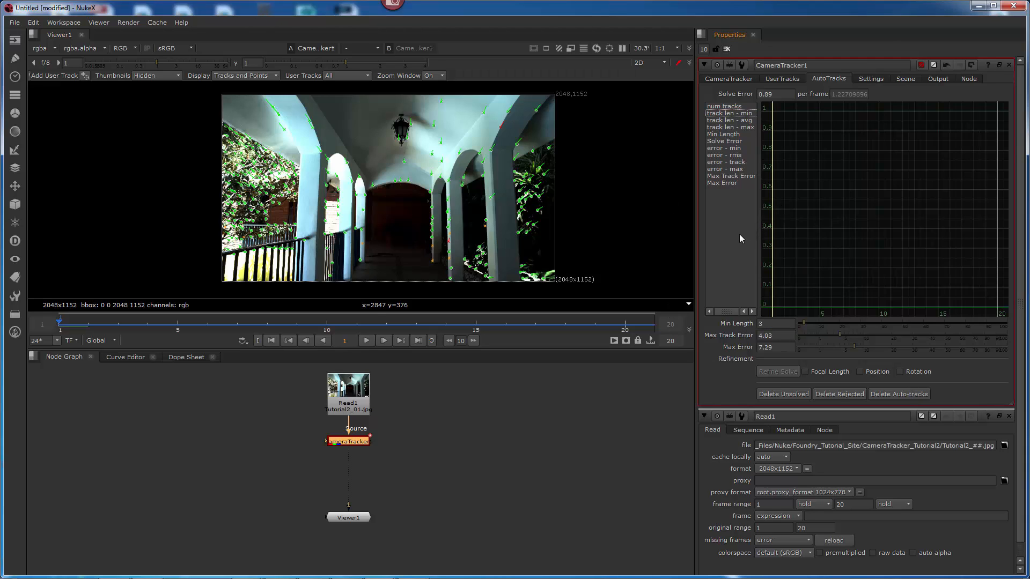
left_click(745, 113)
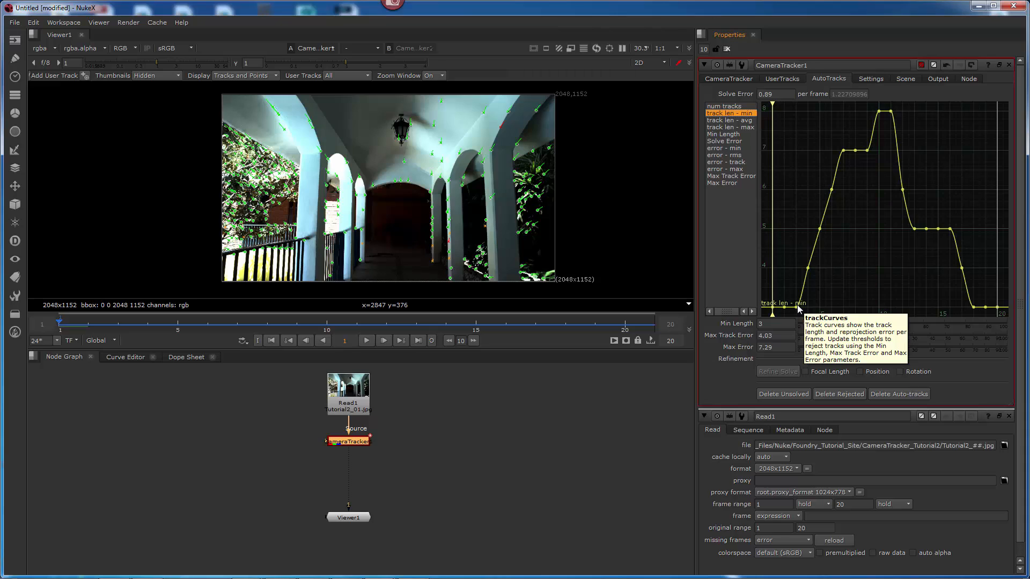
left_click(717, 134, "ctrl")
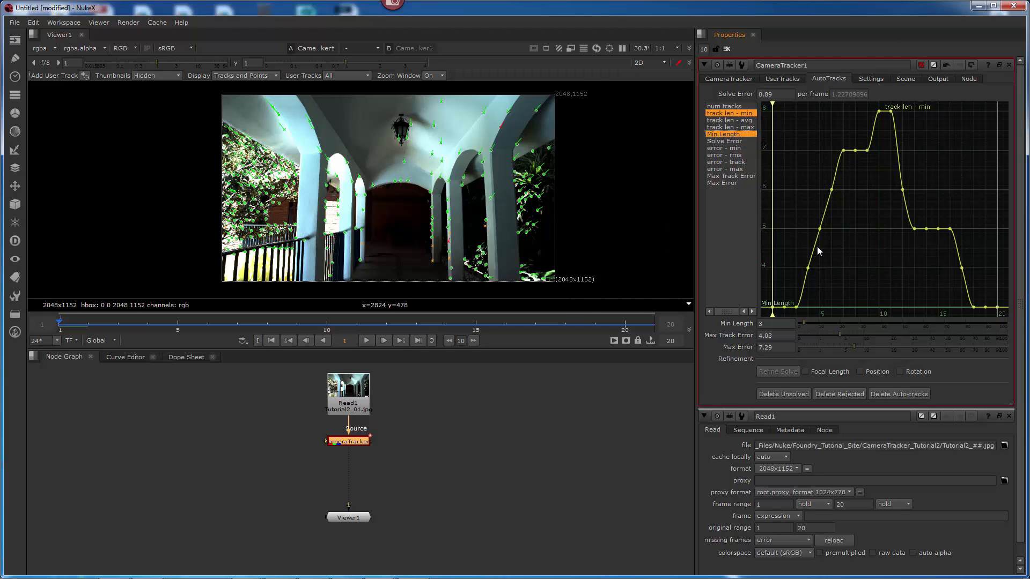
left_click(772, 323)
- Check the average and maximum track length curves, and compare the error - min curve with Solve Error, fitted in the graph
left_click(728, 121)
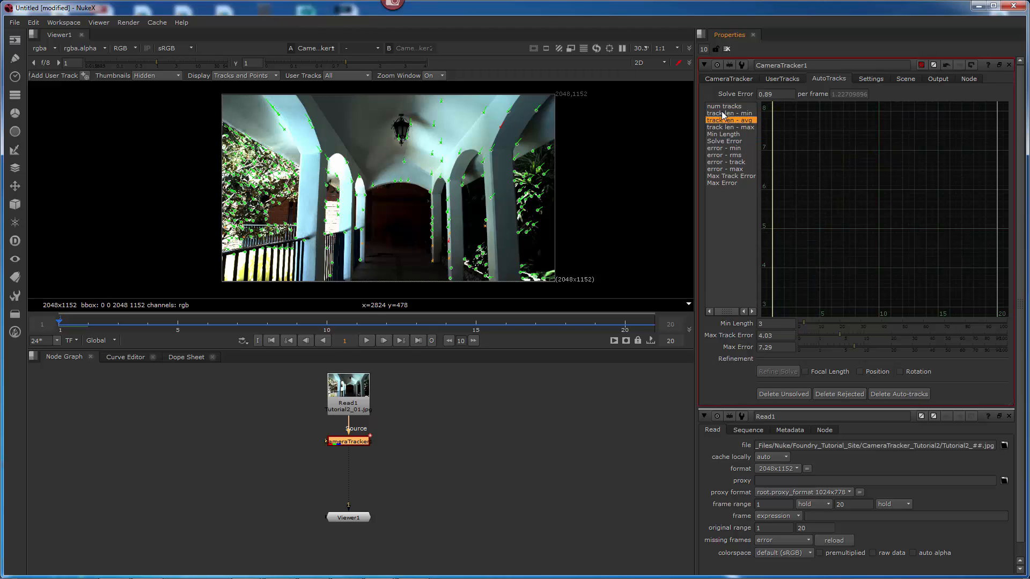
left_click(726, 128)
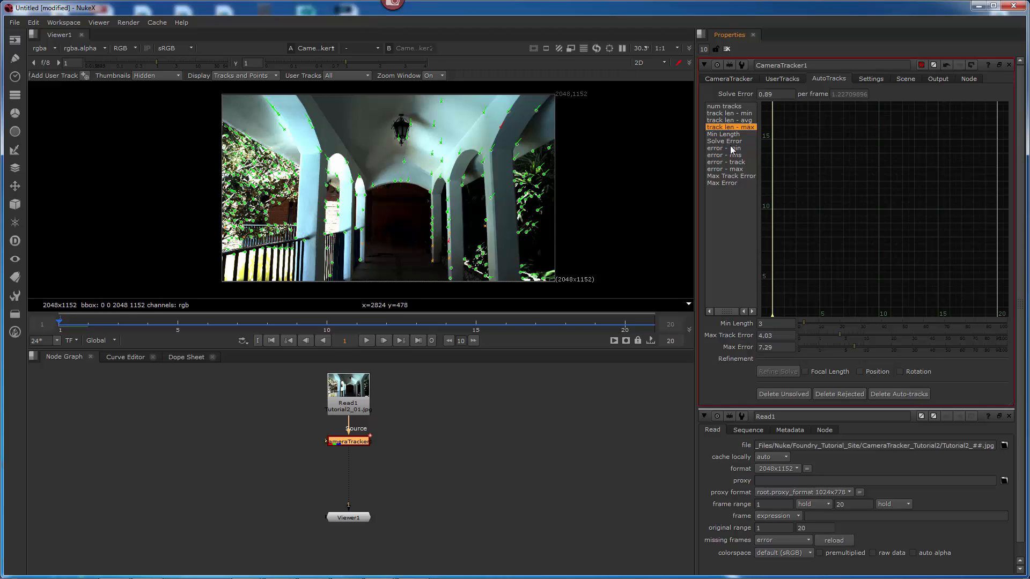
left_click(732, 149)
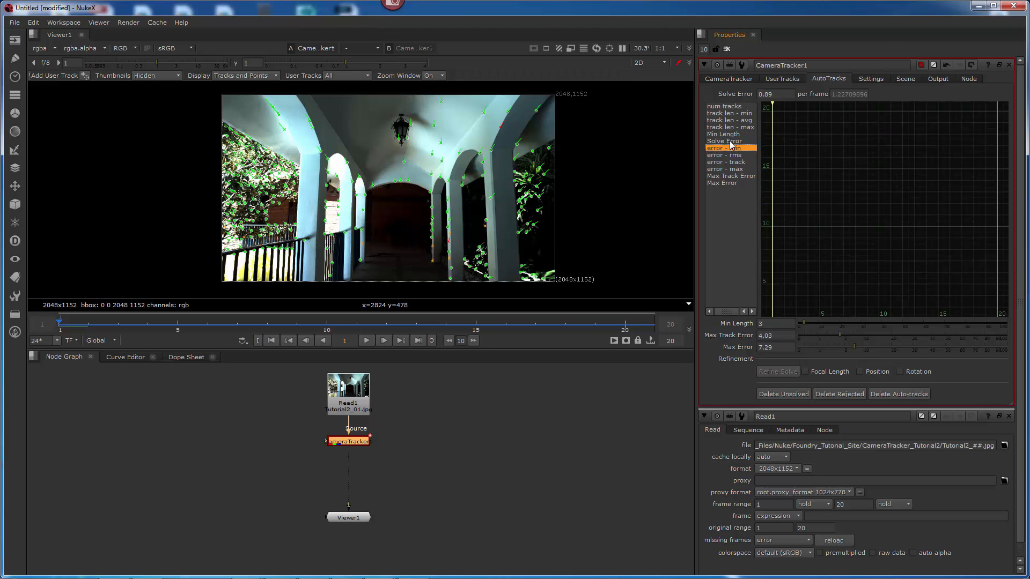
left_click(724, 141, "ctrl")
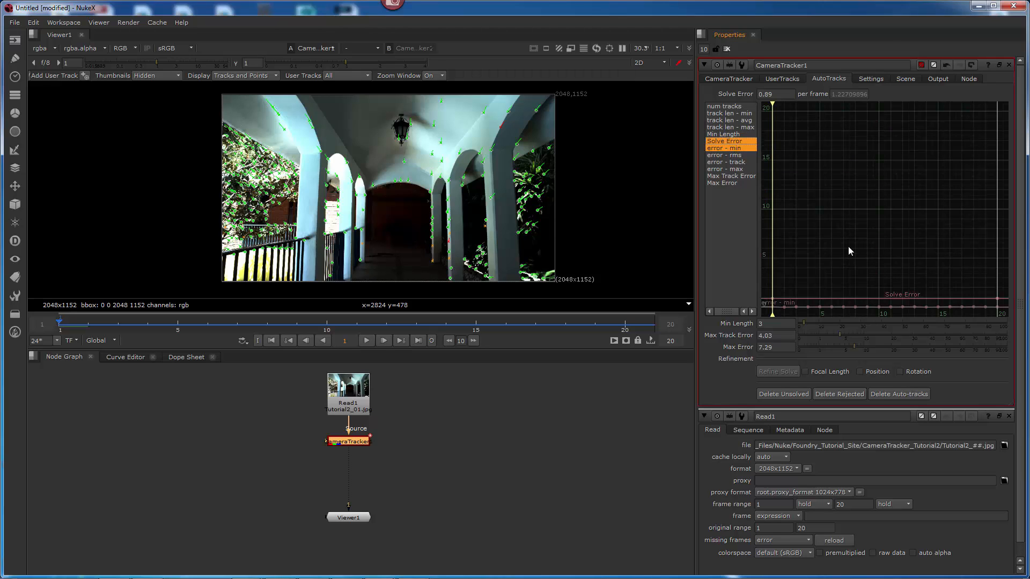
key("f")
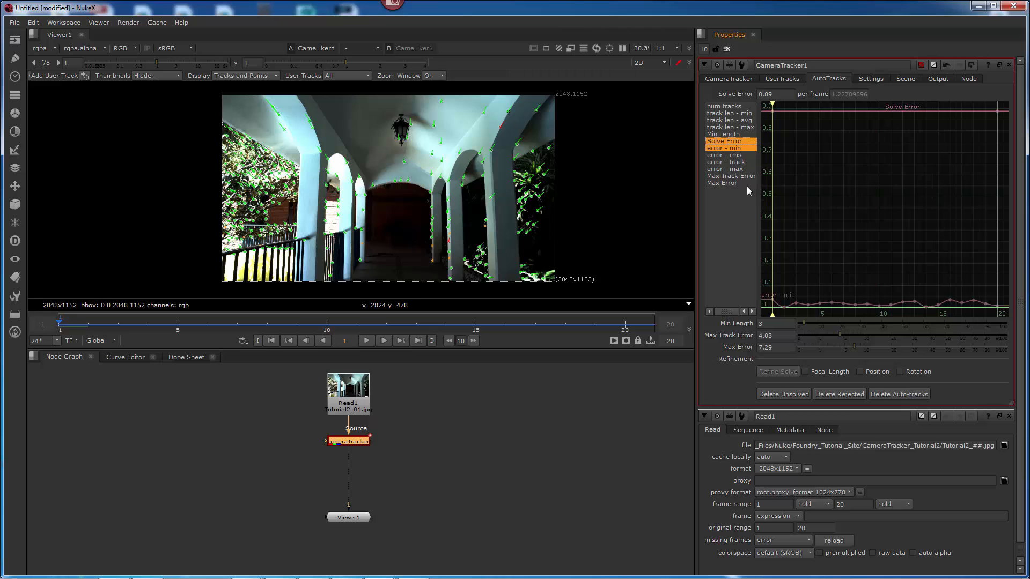
- Compare the error - rms curve with Solve Error, and the error - track curve with Max Track Error, over the frames
left_click(733, 155)
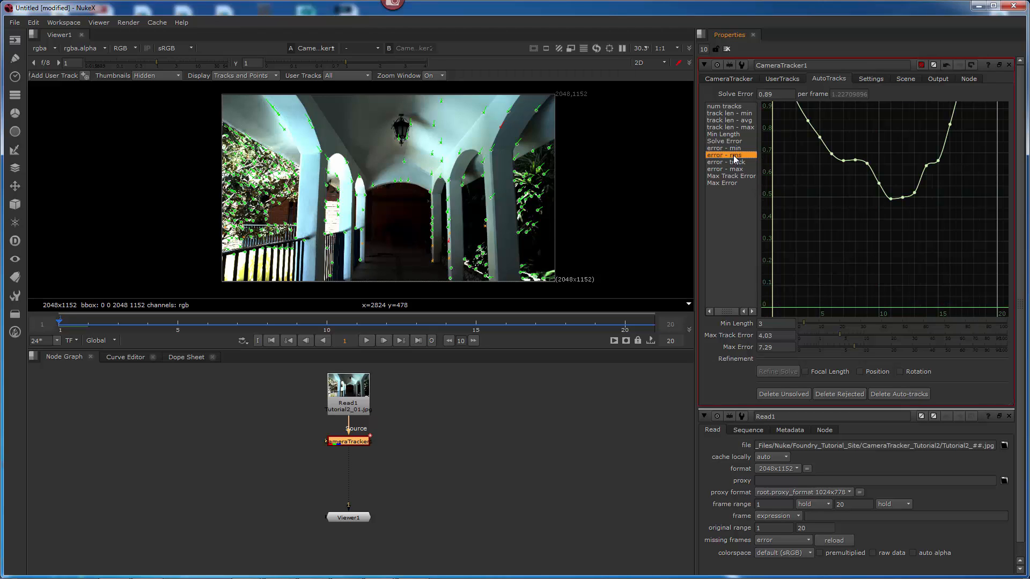
left_click(737, 141, "ctrl")
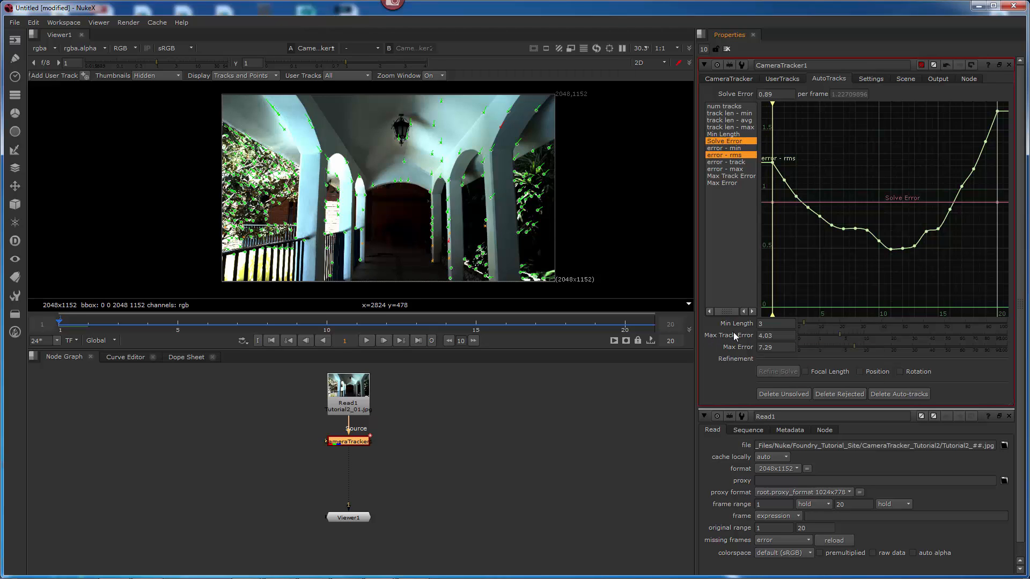
double_click(779, 336)
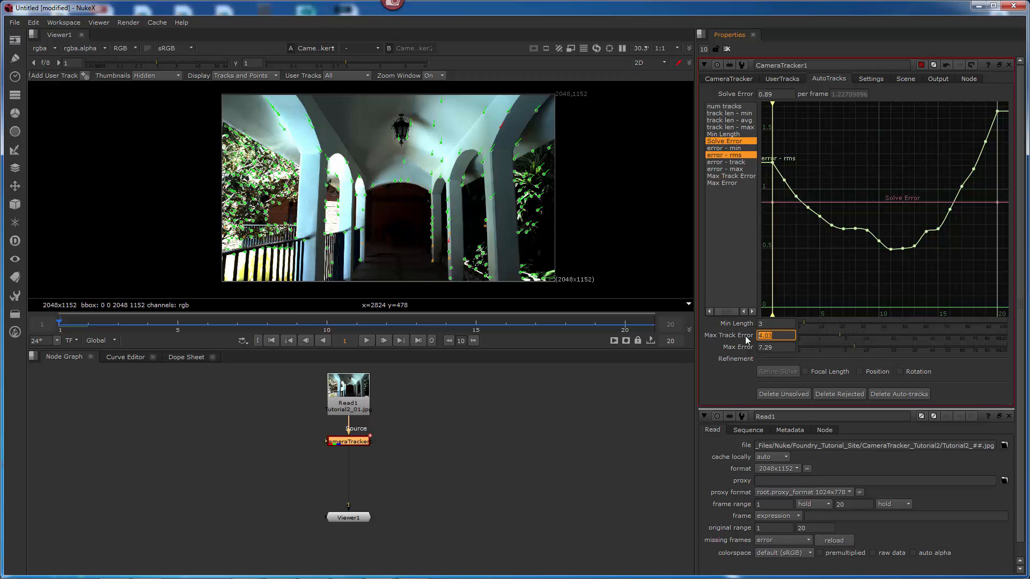
left_click(724, 163)
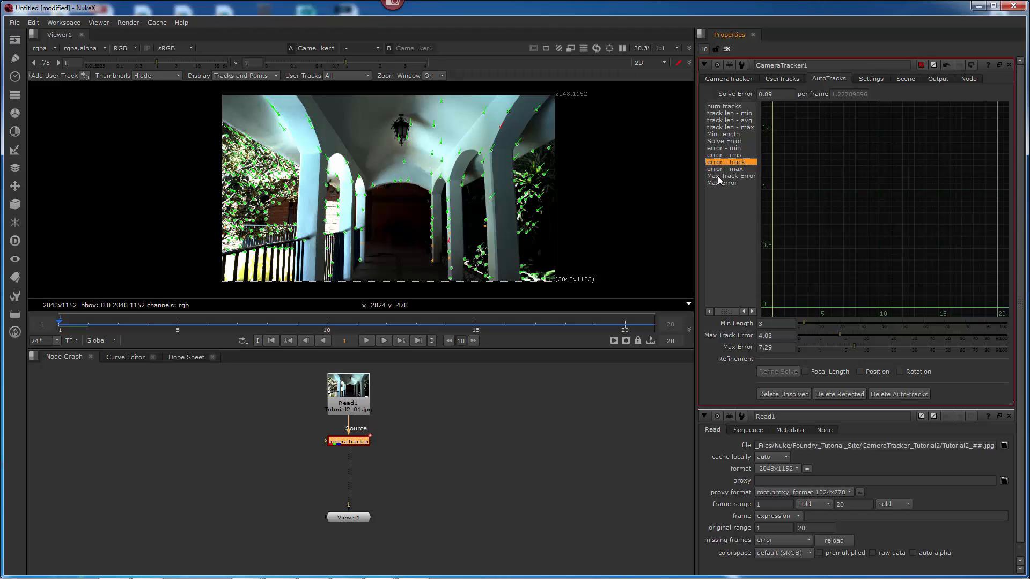
left_click(727, 176, "ctrl")
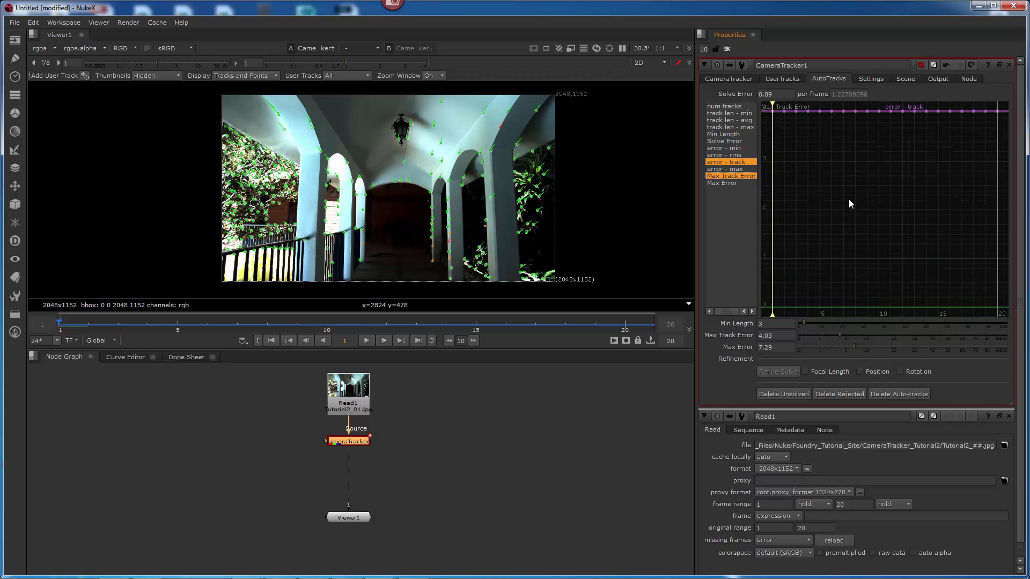
key("f")
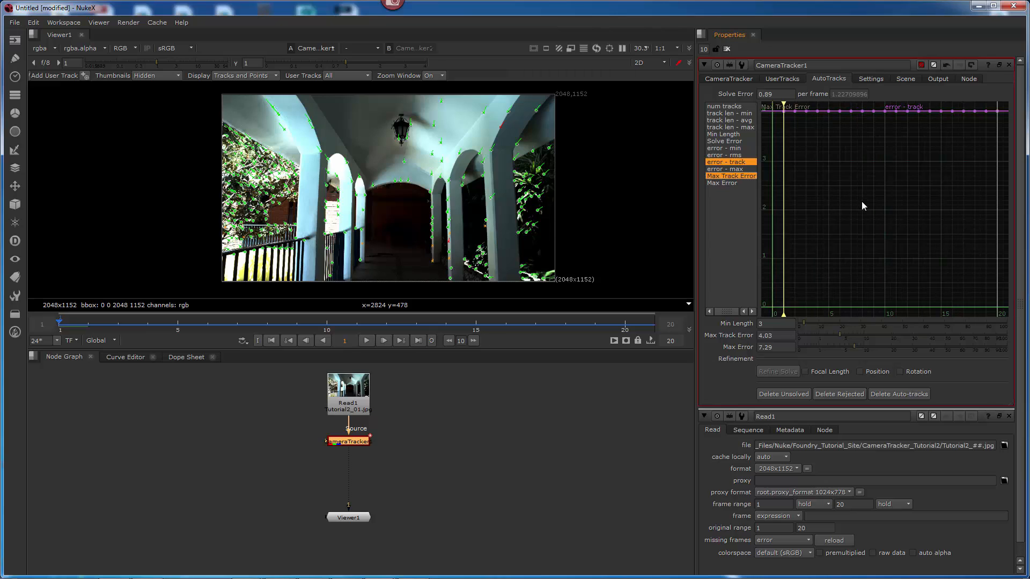
left_click(729, 163)
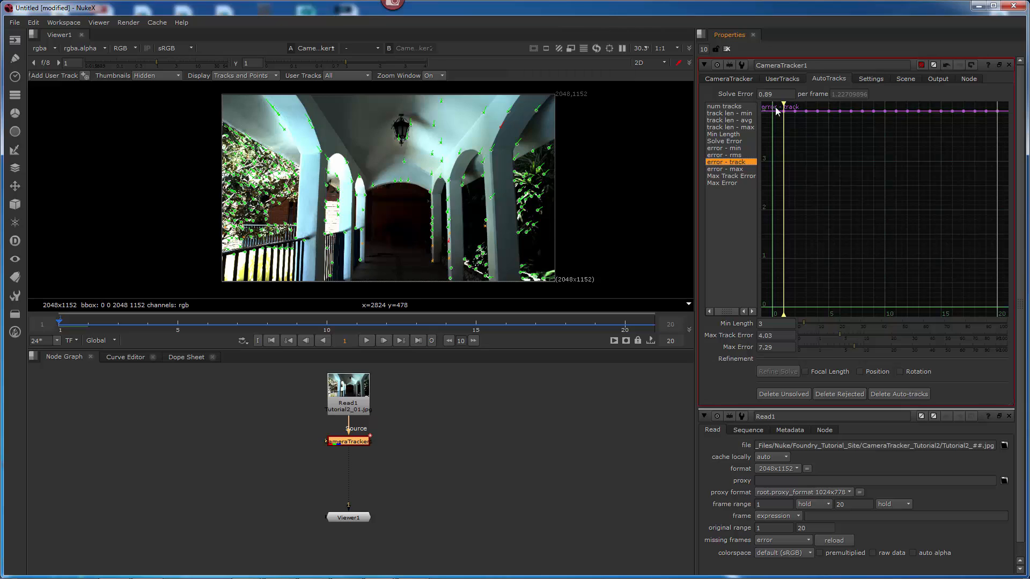
- Plot the error - max curve fitted in the graph and compare it with the Max Track Error threshold
left_click(725, 169)
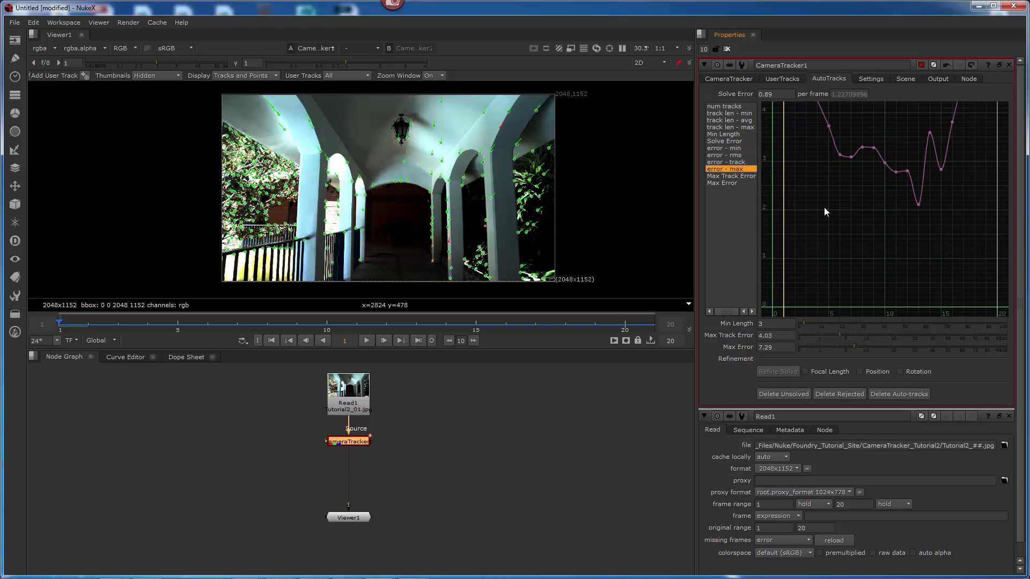
key("f")
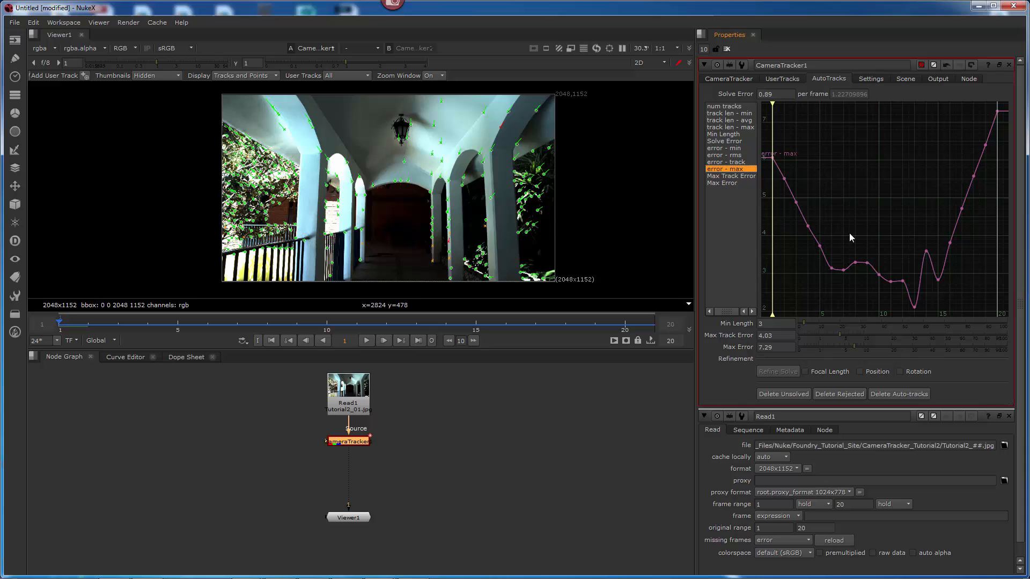
left_click(728, 177, "ctrl")
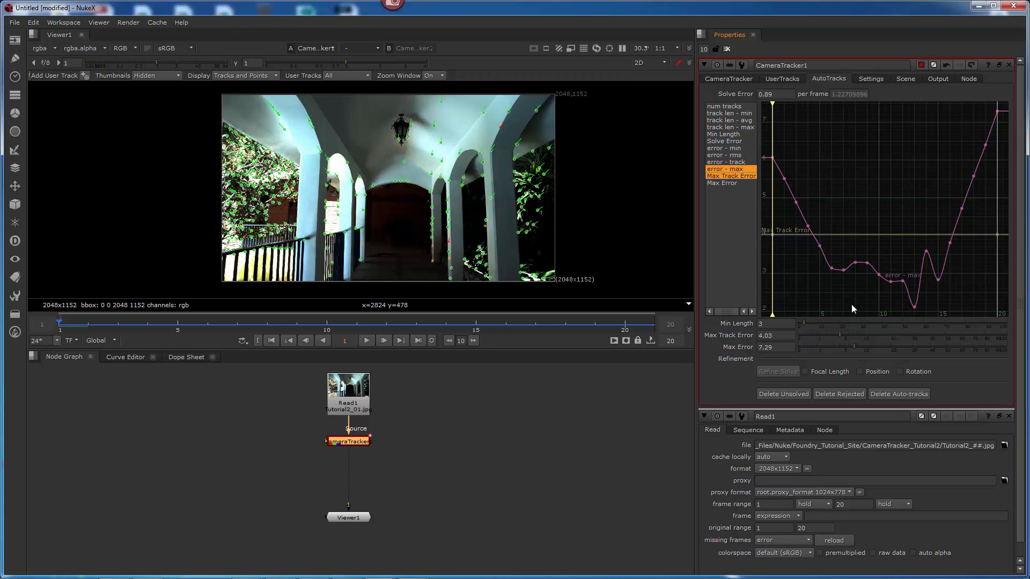
- Try a Max Track Error threshold of 3.75 and check the rejected tracks on the columns
left_click_drag(782, 336, 750, 335)
type("3.75")
key("Return")
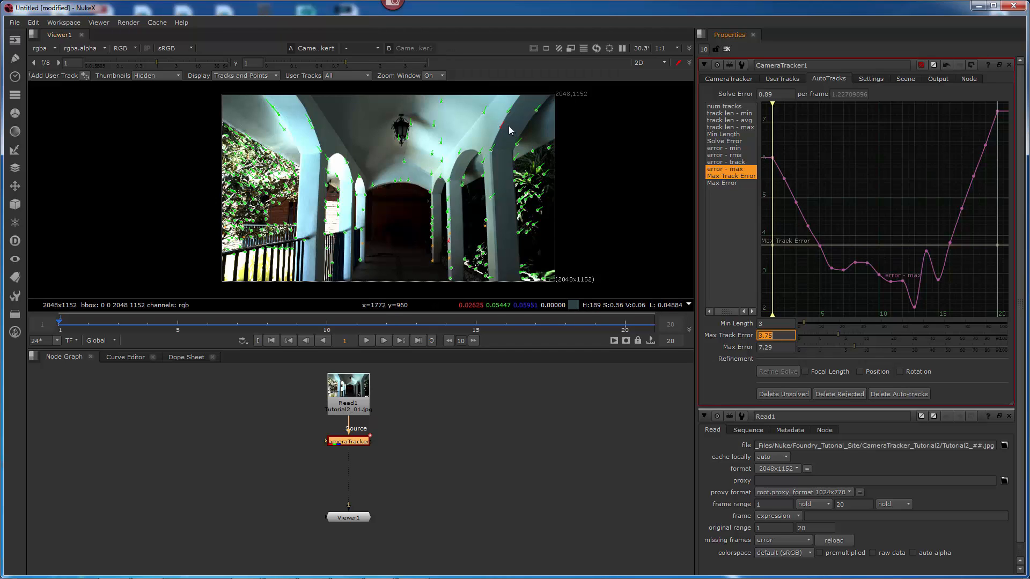
mouse_move(501, 131)
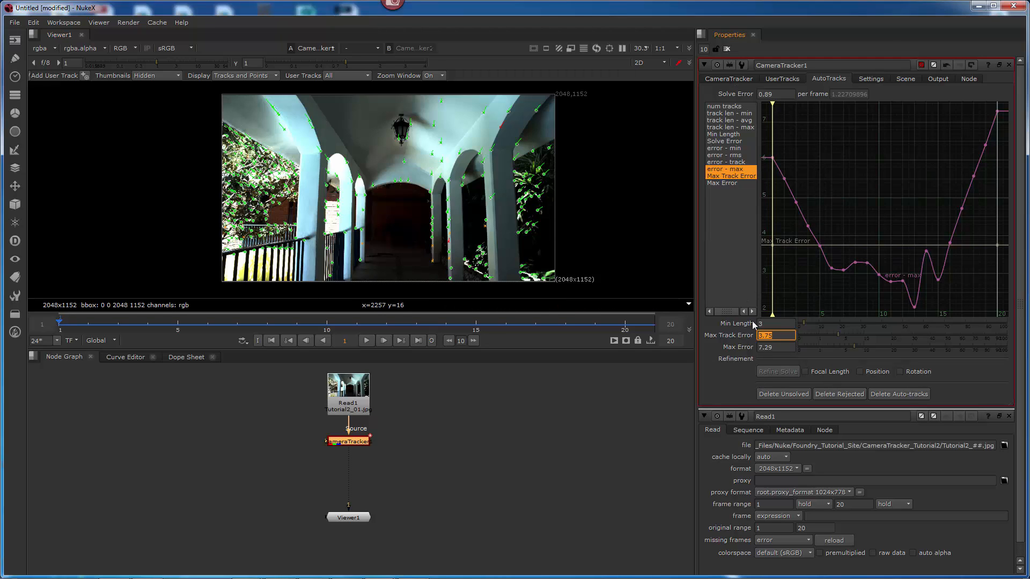
- Set the Max Track Error threshold to 4
type("4")
key("Return")
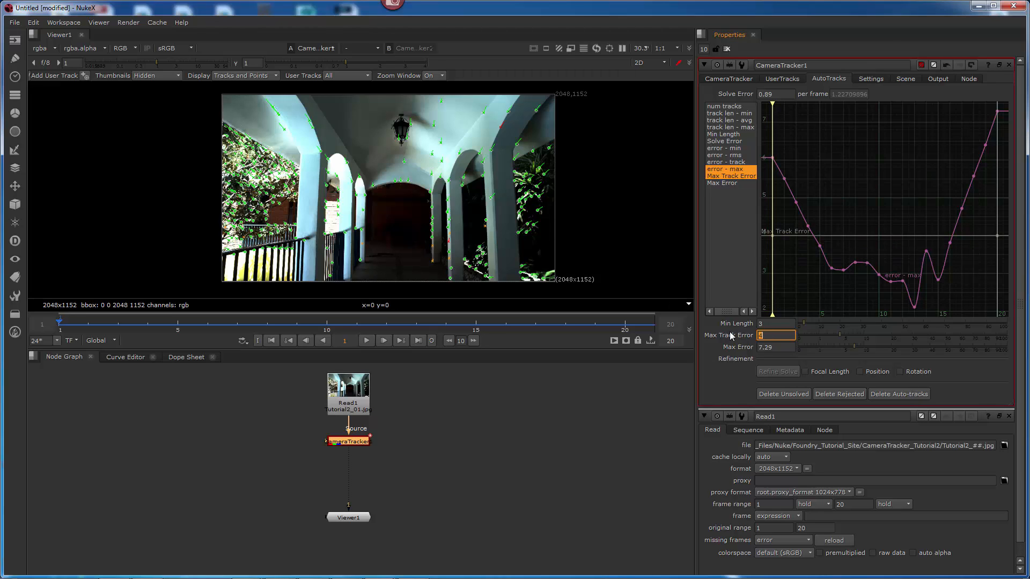
double_click(767, 336)
- Review the error - track, error - rms and error - min curves one at a time, fitting the rms and min curves in the graph
left_click(728, 163)
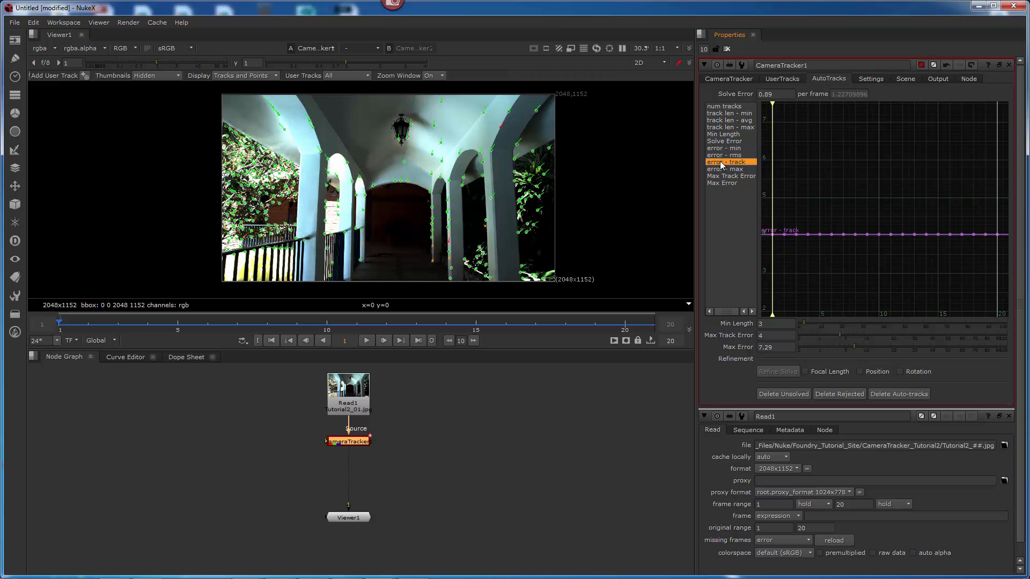
left_click(742, 156)
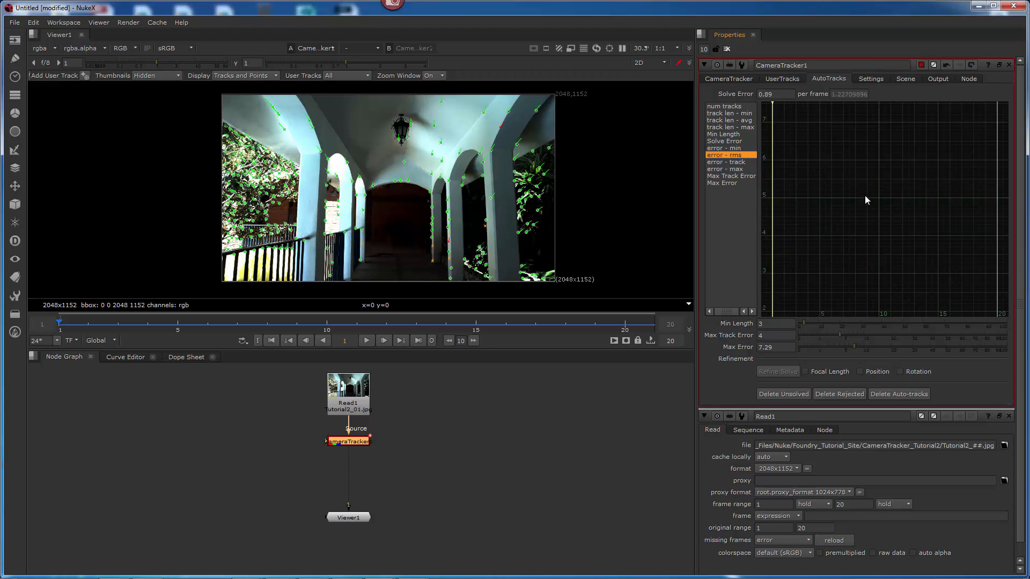
key("f")
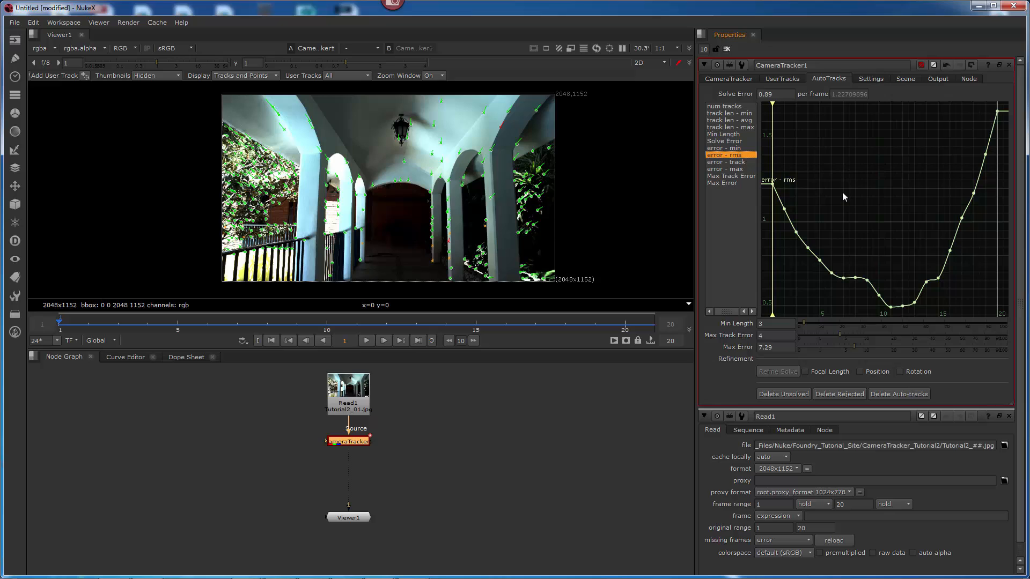
left_click(730, 148)
key("f")
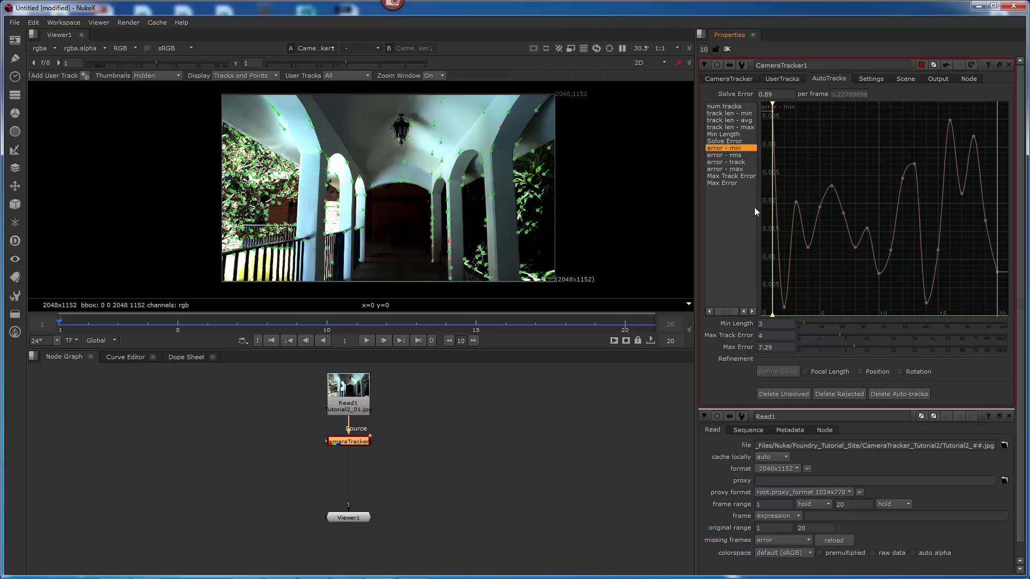
- Plot Max Error together with the error - max curve and set the Max Error threshold to 6.25
left_click(720, 183)
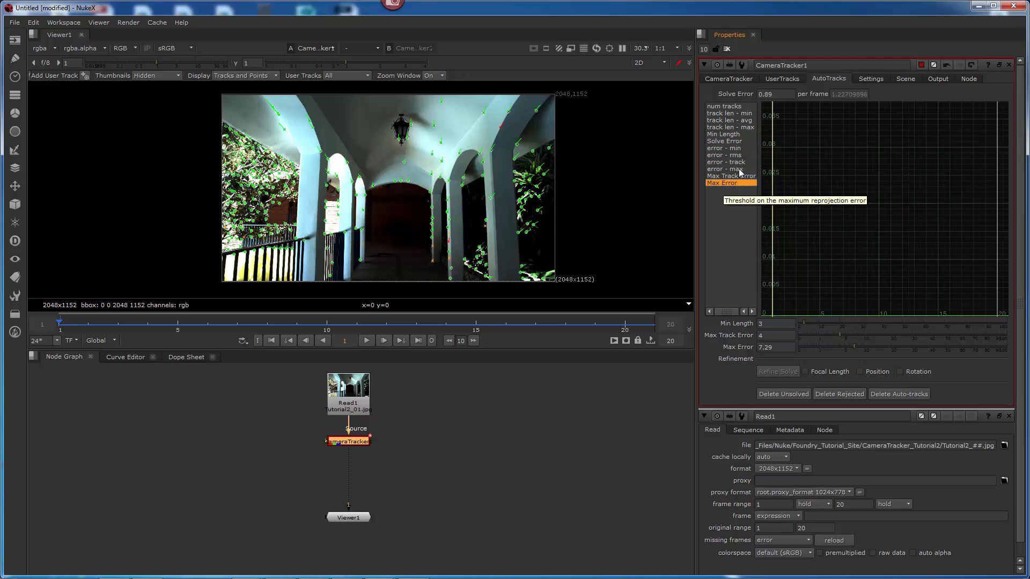
left_click(739, 169, "ctrl")
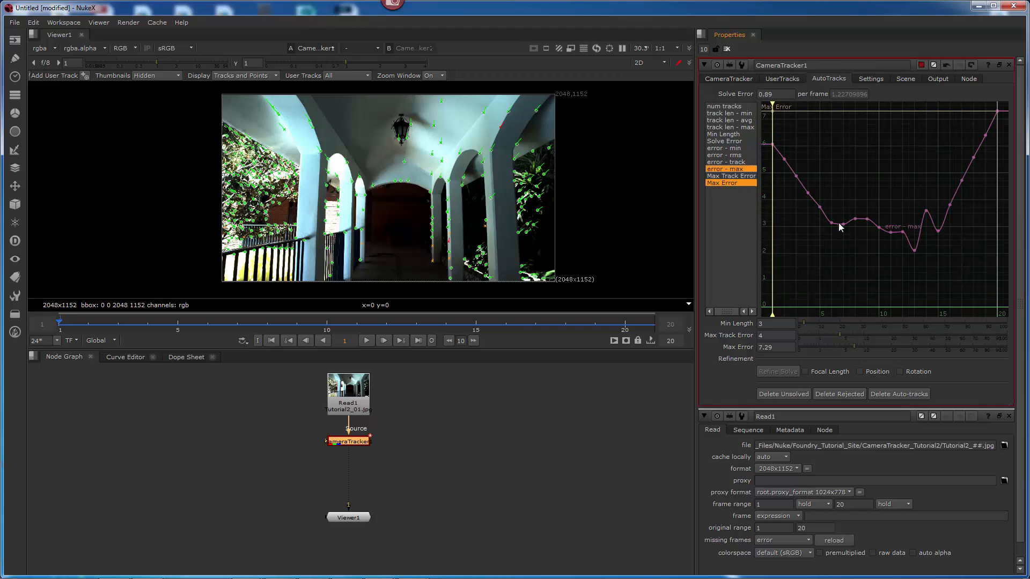
key("f")
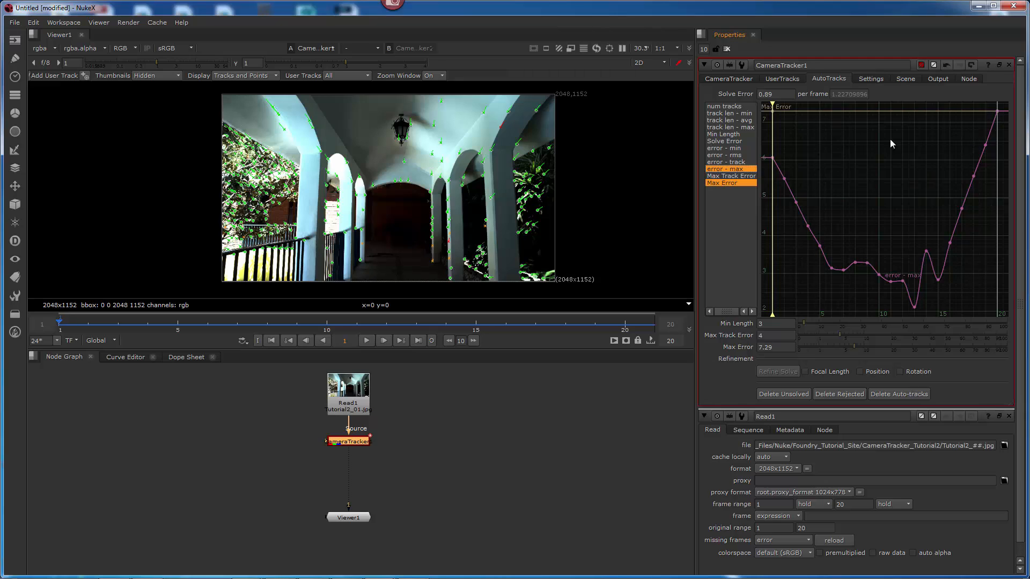
left_click(764, 347)
type("6.25")
key("Return")
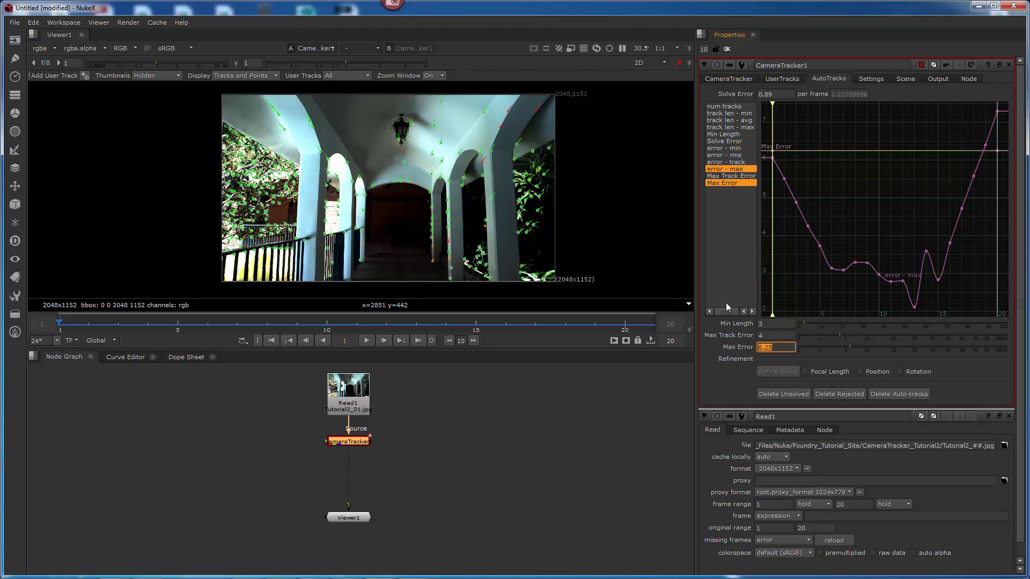
left_click(713, 382)
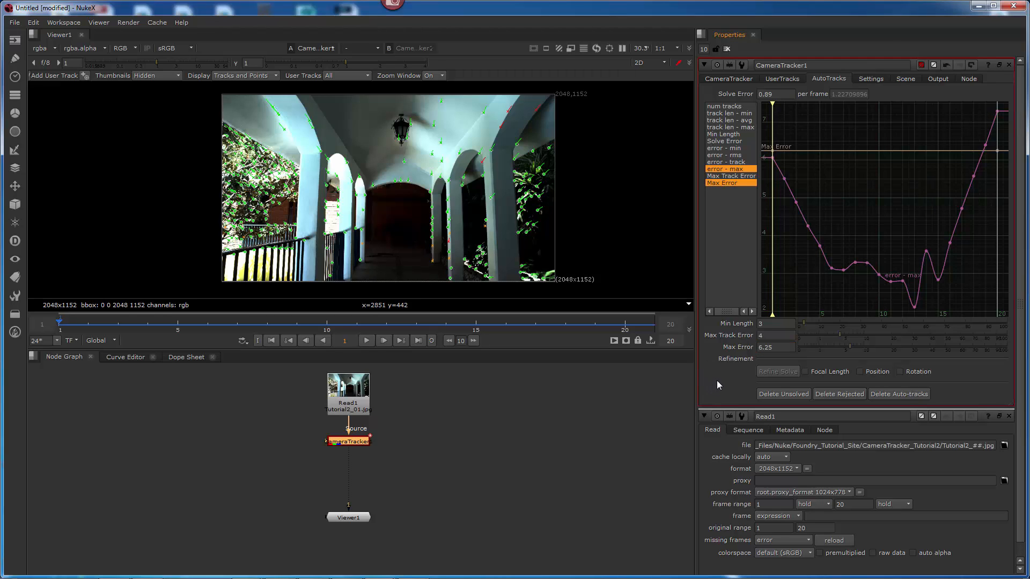
- Permanently delete the unsolved tracks and the rejected tracks from the autotracks
left_click(771, 395)
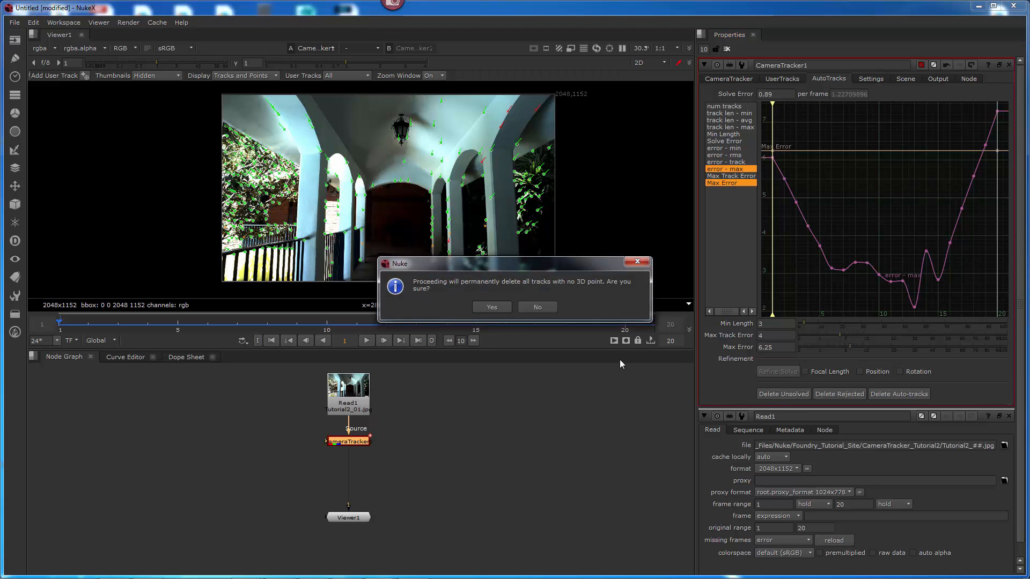
left_click(497, 306)
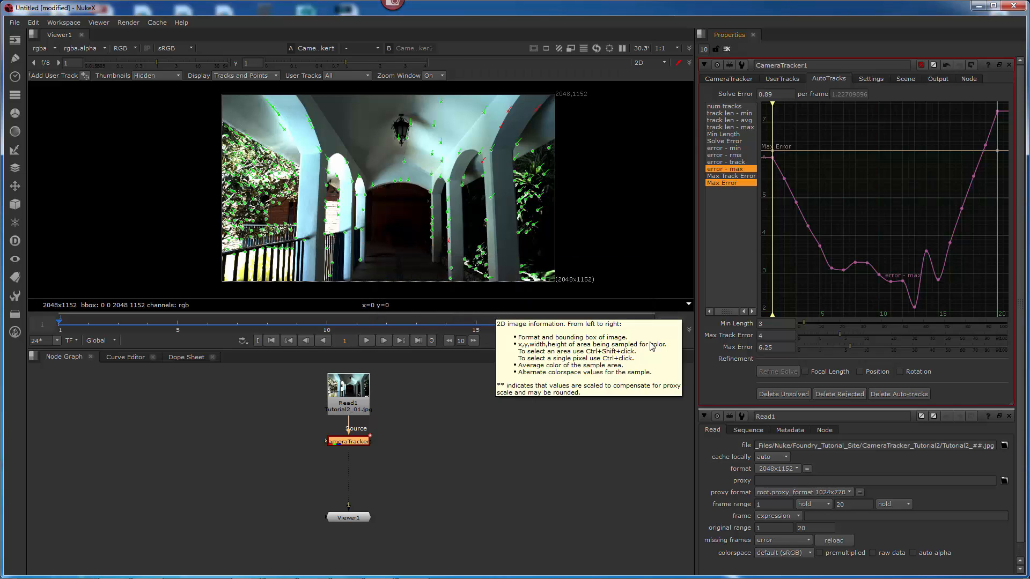
left_click(826, 395)
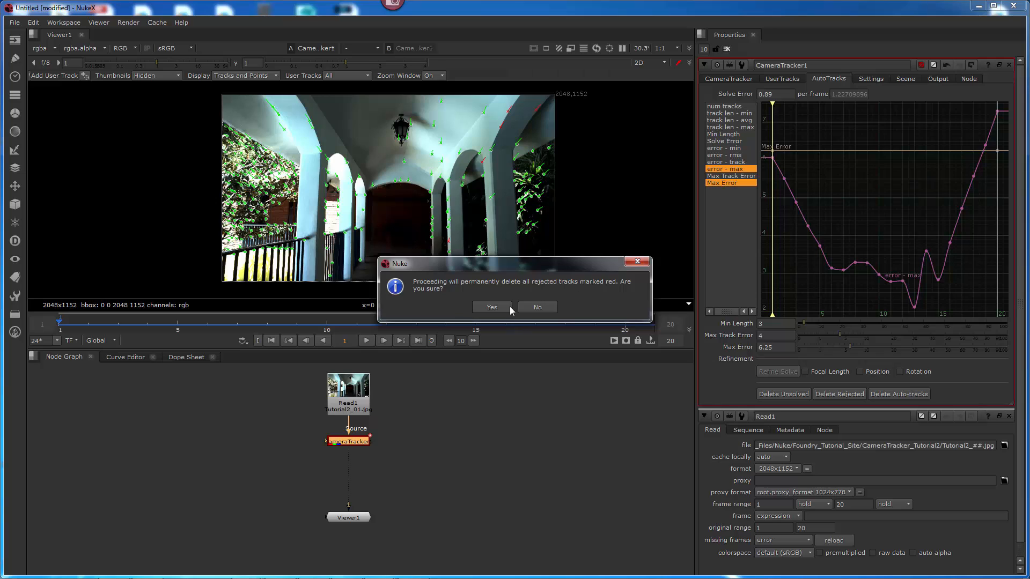
left_click(492, 307)
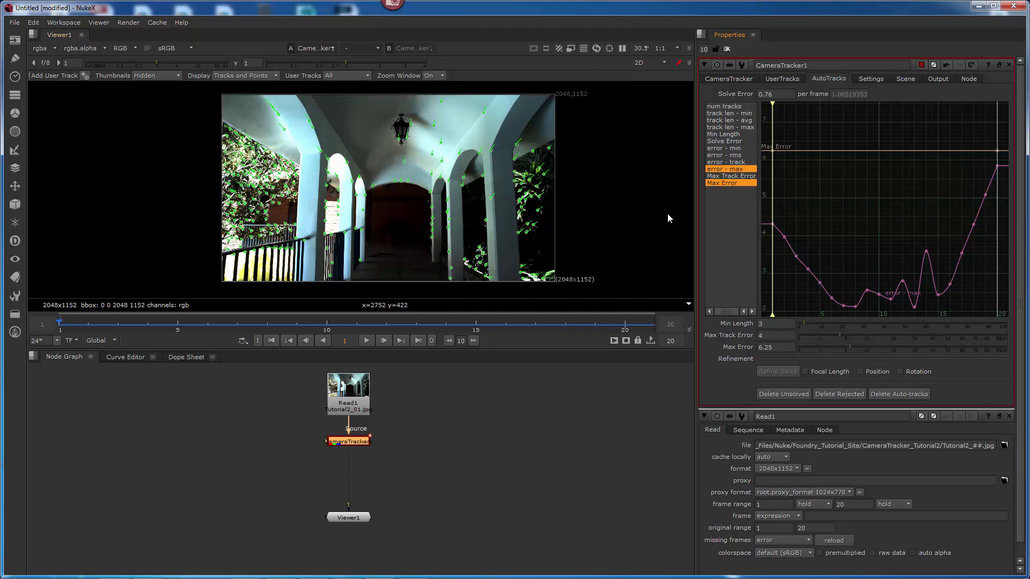
- Check the overall solve error and solve the camera again, resetting the current solve
left_click(725, 78)
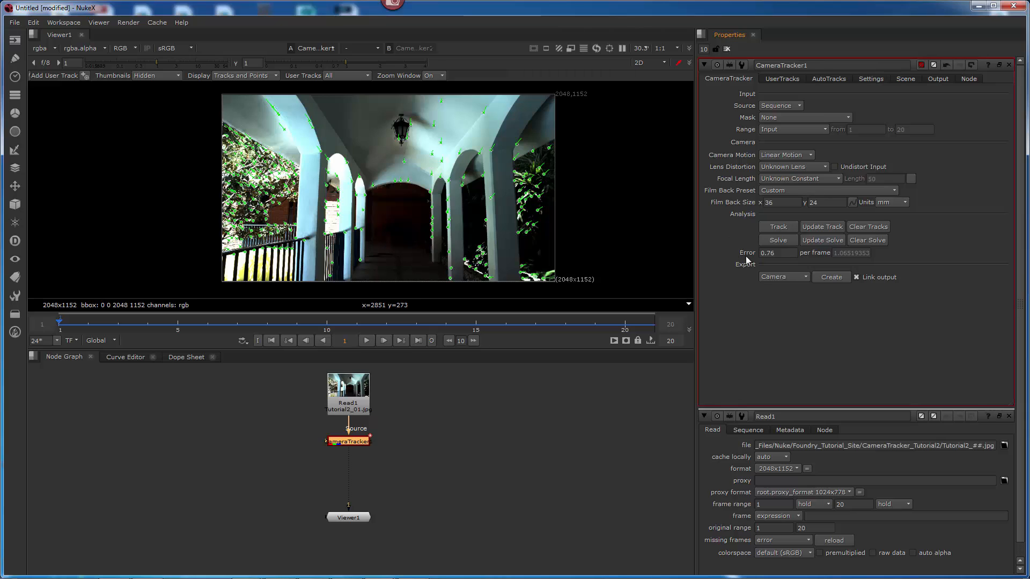
left_click_drag(787, 254, 753, 274)
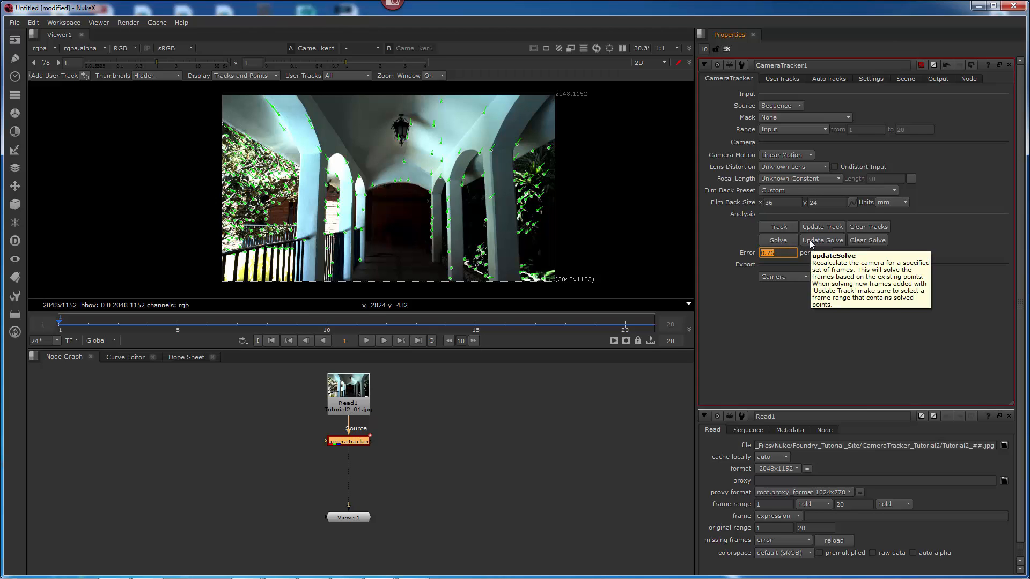
left_click(780, 242)
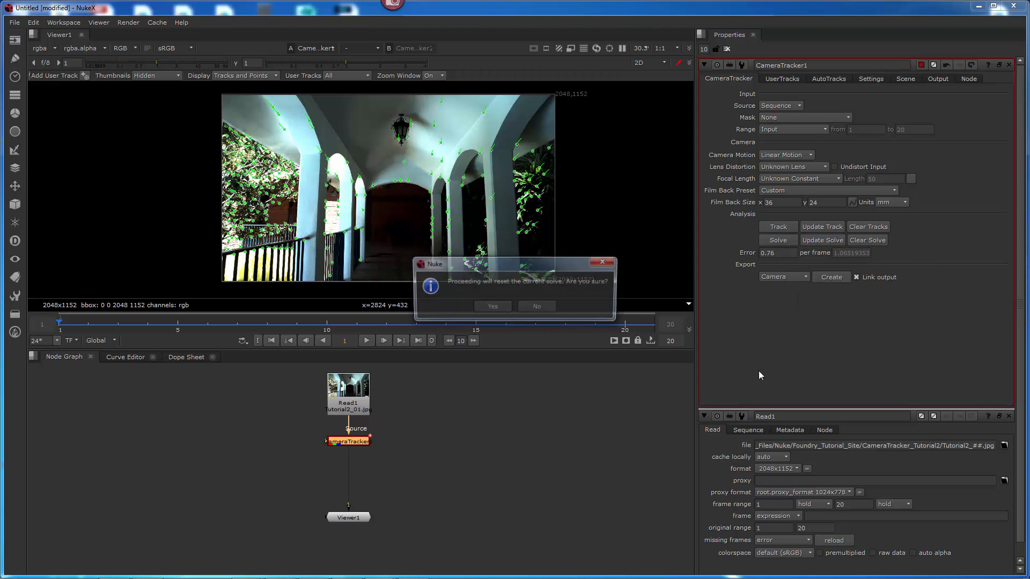
left_click(492, 307)
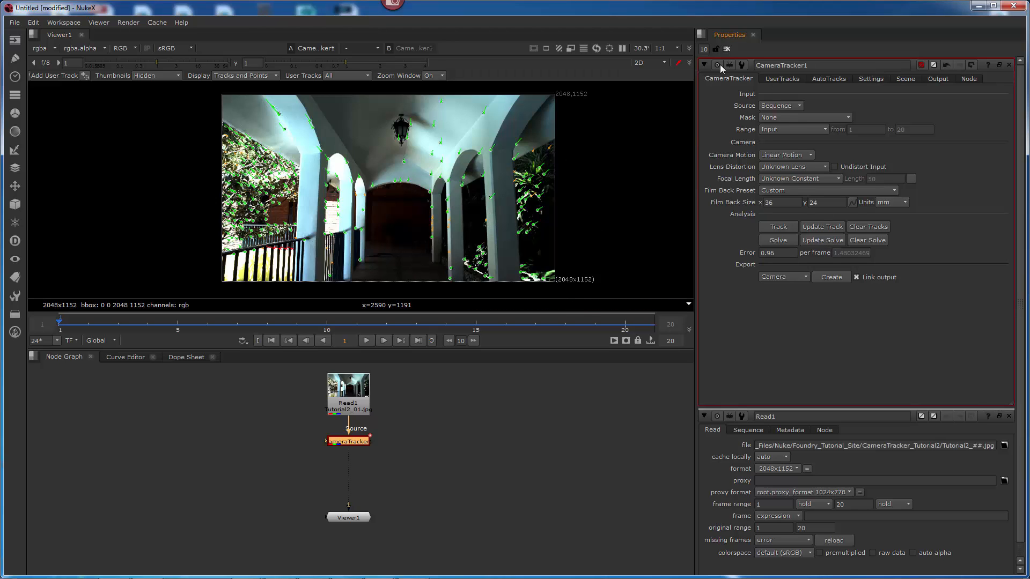
- Review the new solve's autotrack errors and delete its rejected and unsolved tracks
left_click(827, 79)
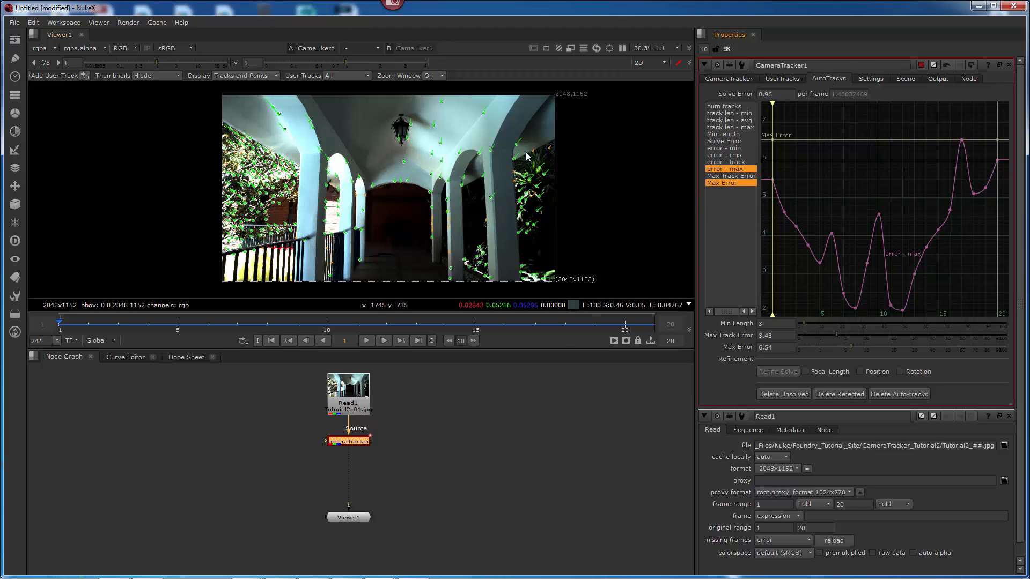
left_click(834, 395)
left_click(492, 307)
left_click(797, 393)
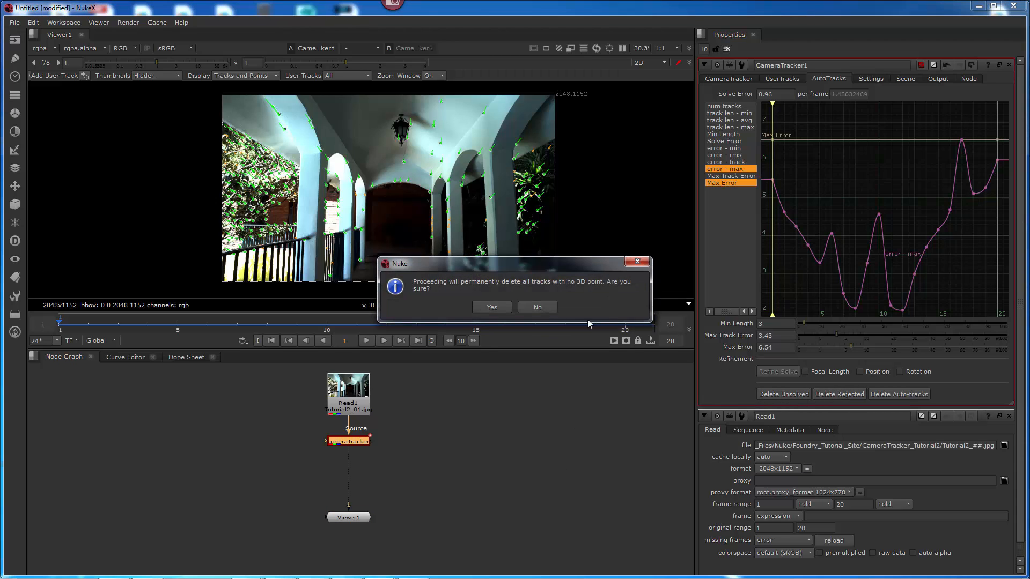
left_click(492, 307)
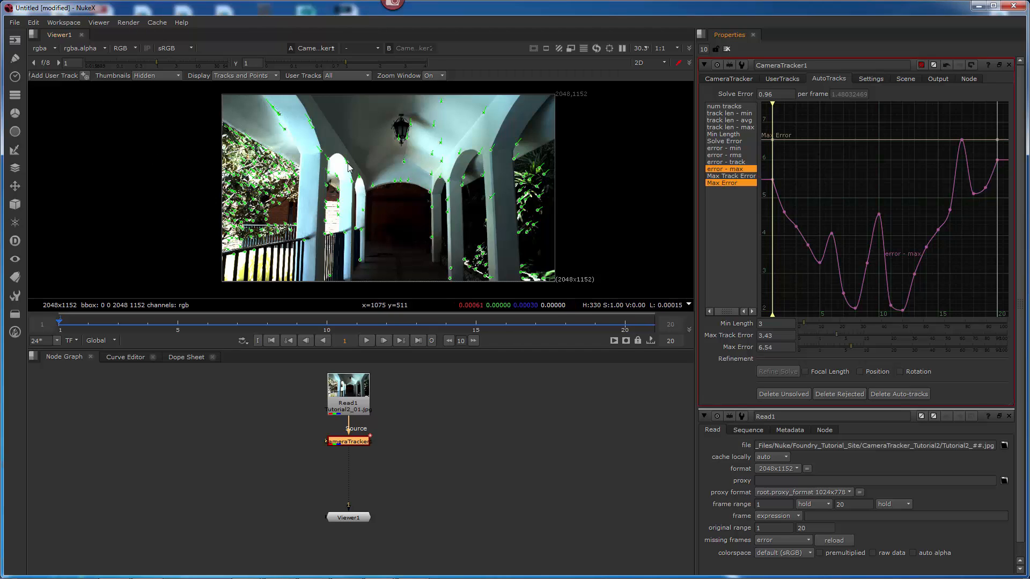
- Examine the solved point cloud in the 3D view from several angles and distances
key("Tab")
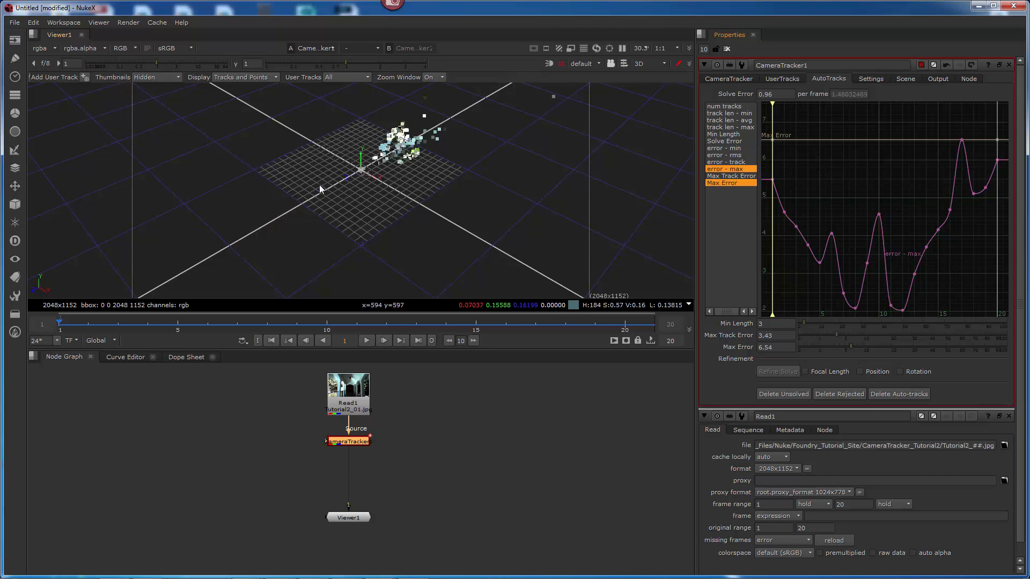
left_click_drag(418, 175, 362, 188, "ctrl")
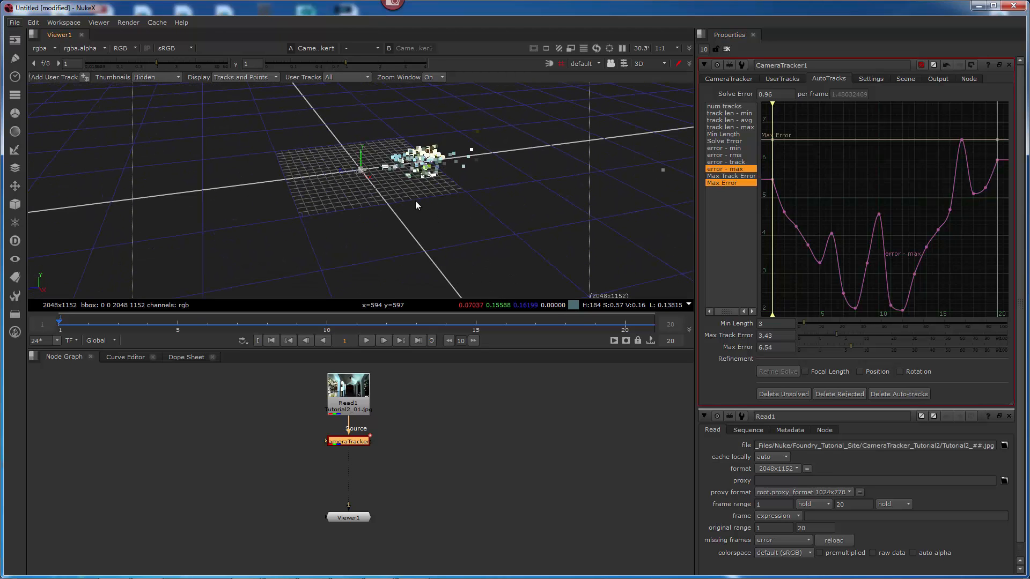
middle_click_drag(416, 202, 523, 201, "alt")
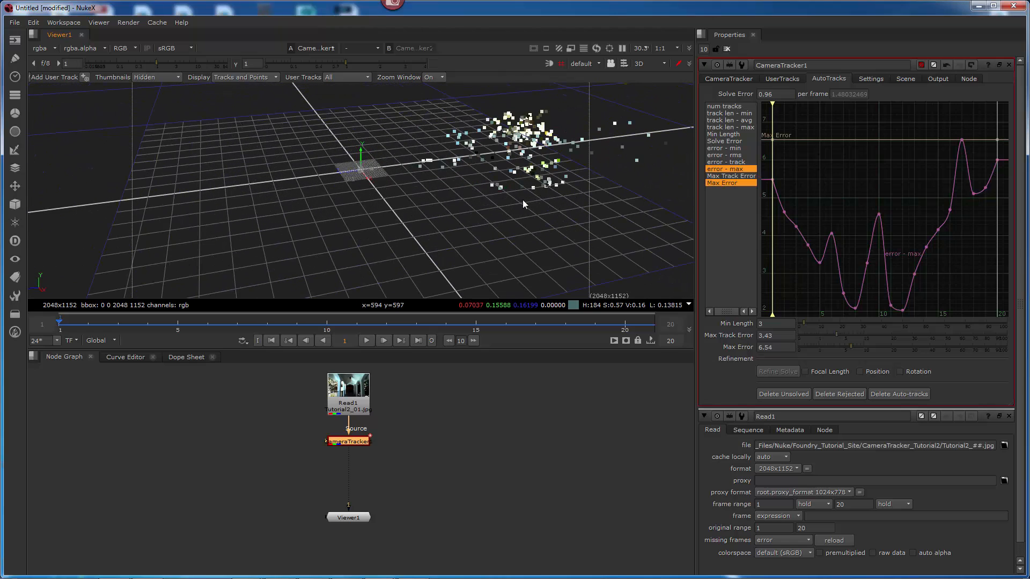
left_click_drag(532, 199, 413, 230, "alt")
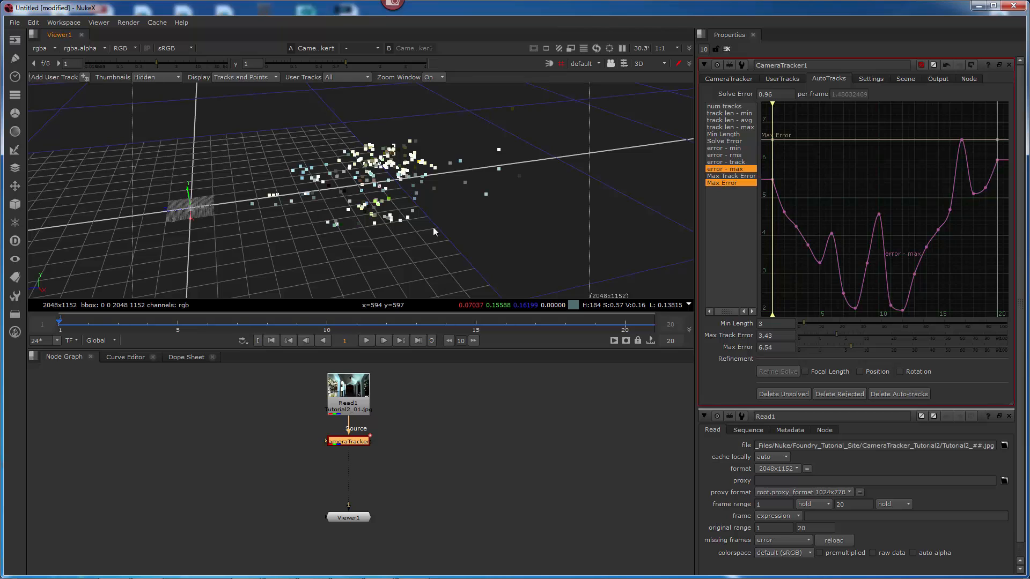
right_click_drag(467, 213, 336, 178, "alt")
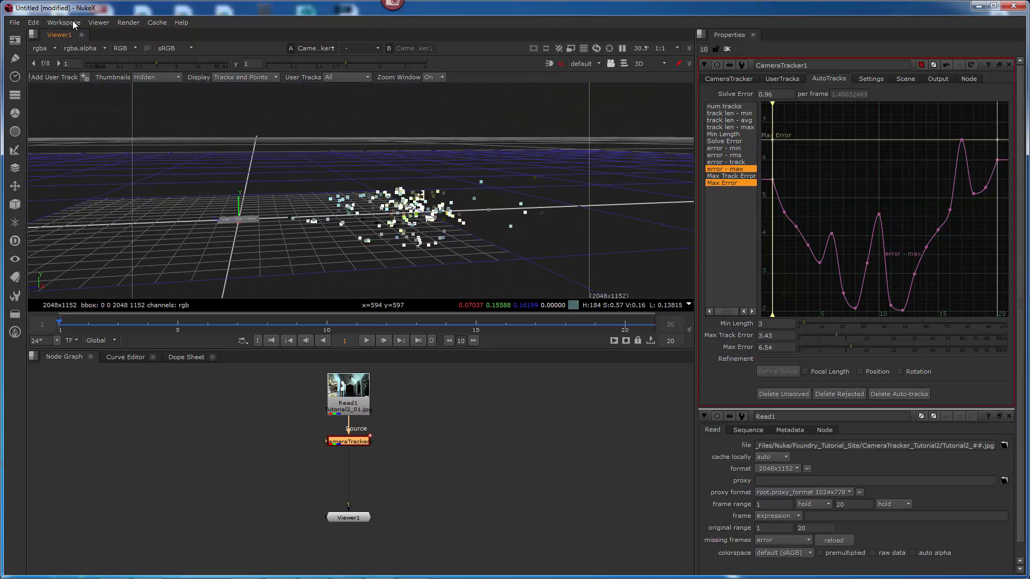
- Choose Maya as the 3D control type in the Viewer Handles preferences and try its navigation around the point cloud
left_click(32, 22)
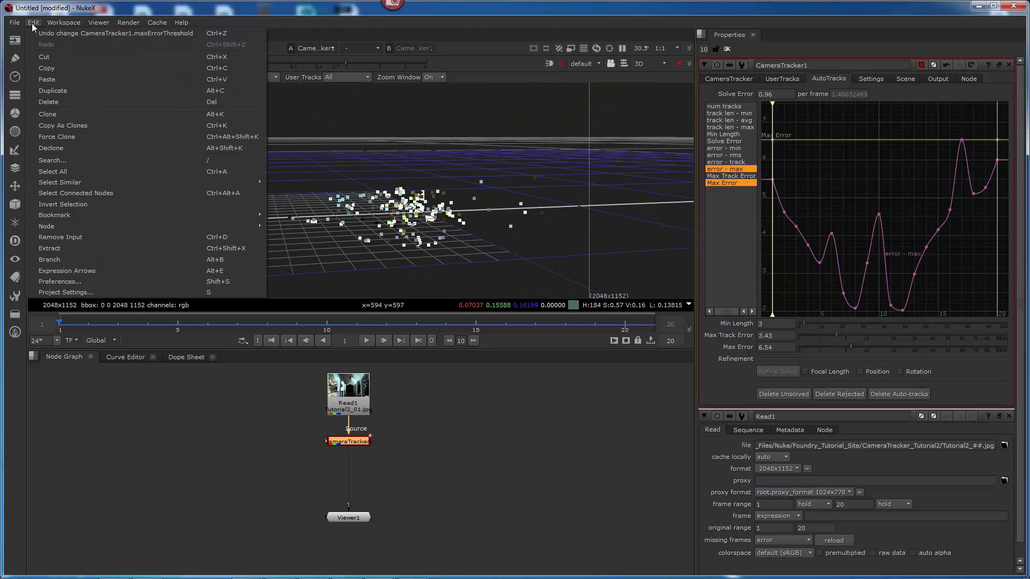
left_click(85, 282)
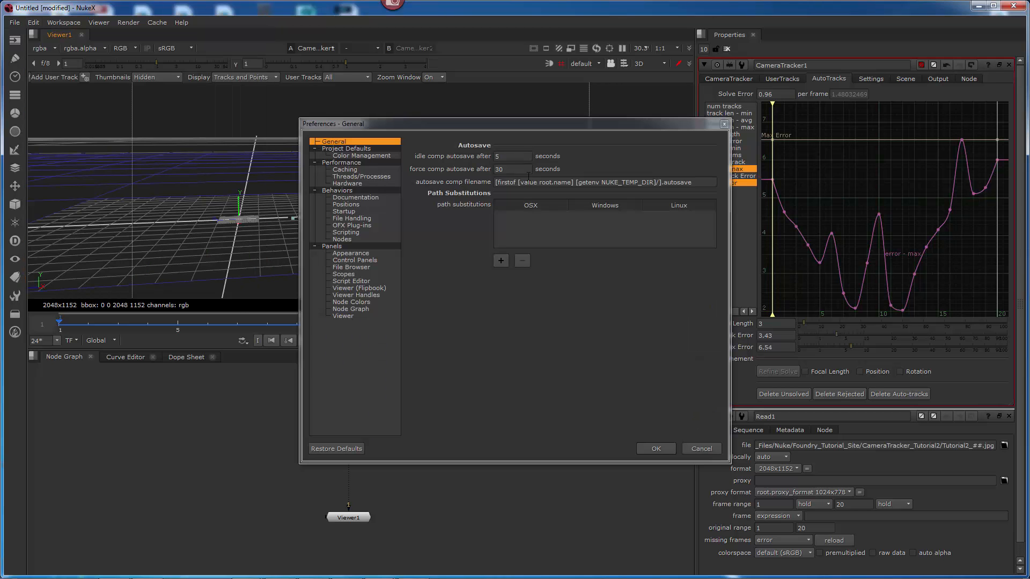
left_click_drag(510, 126, 574, 37)
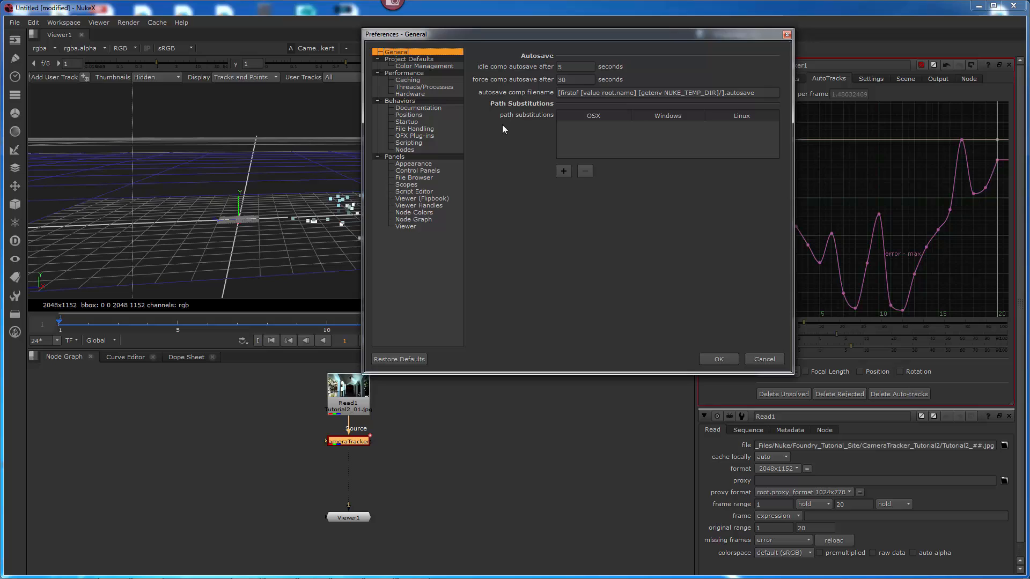
left_click(406, 205)
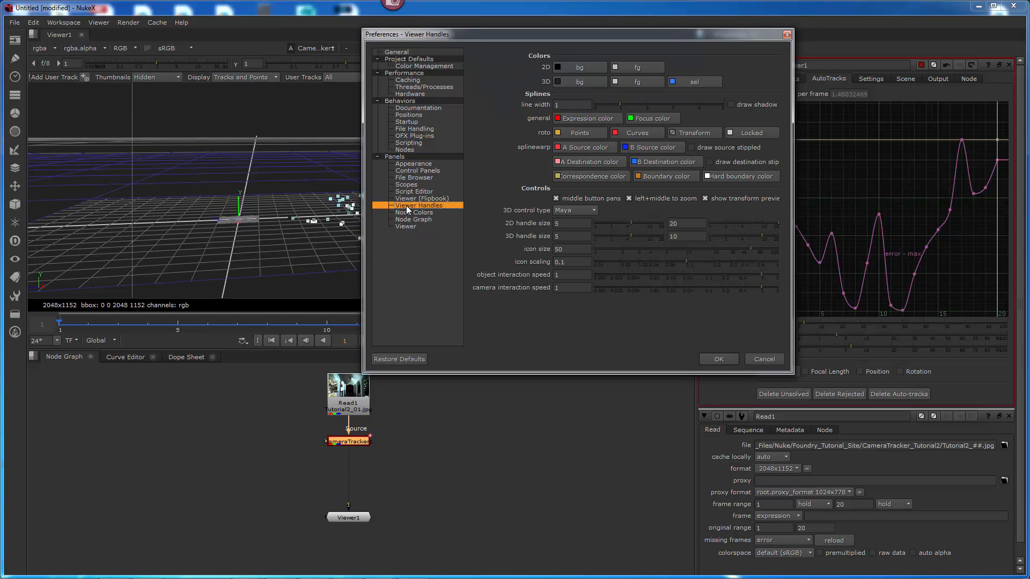
left_click(578, 211)
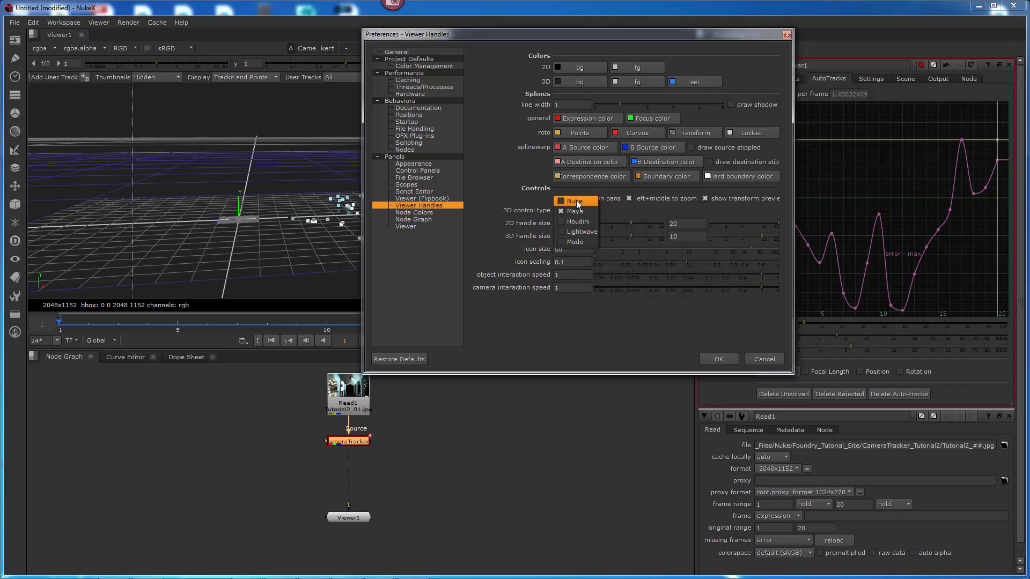
left_click(585, 211)
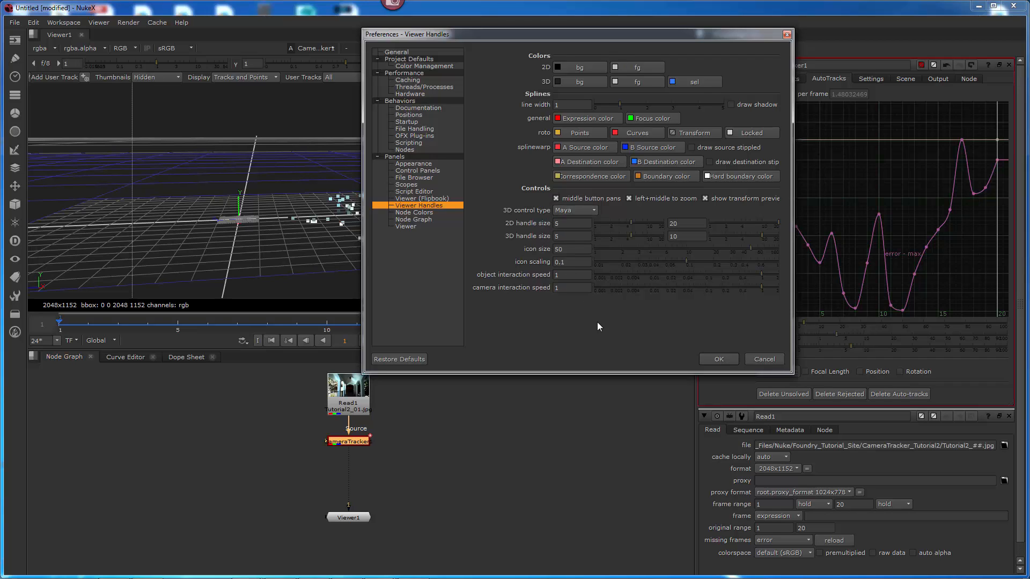
left_click(714, 359)
left_click_drag(340, 131, 670, 152, "alt")
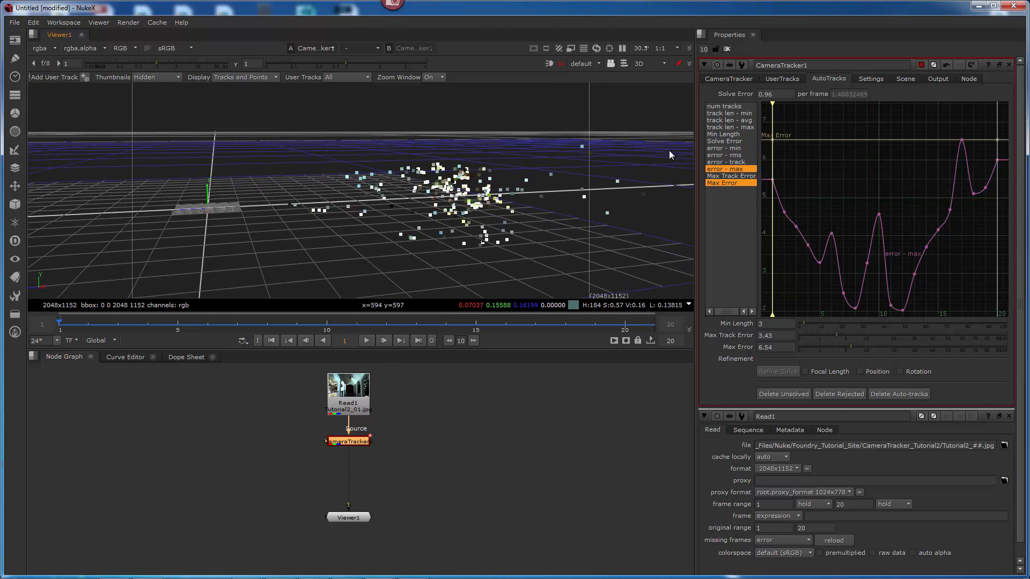
- Check the CameraTracker's solve error and export the solve as a Scene with linked output
left_click(732, 80)
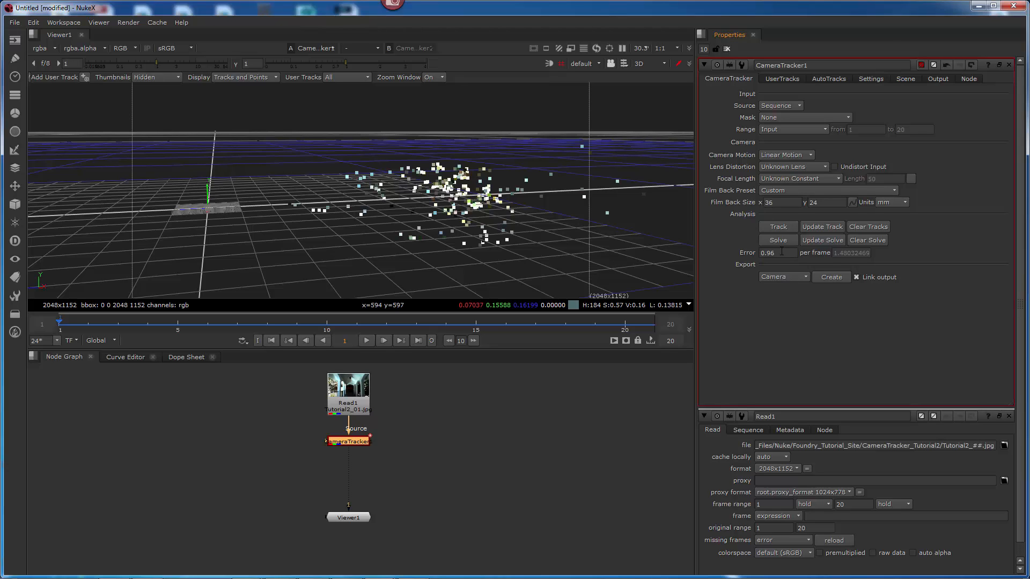
left_click_drag(782, 252, 762, 250)
left_click(790, 277)
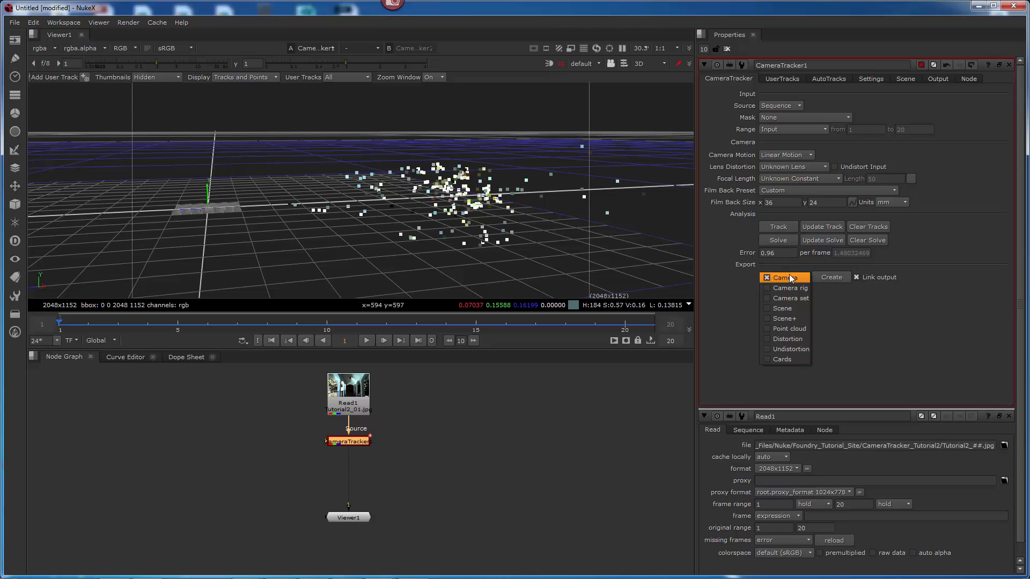
left_click(782, 310)
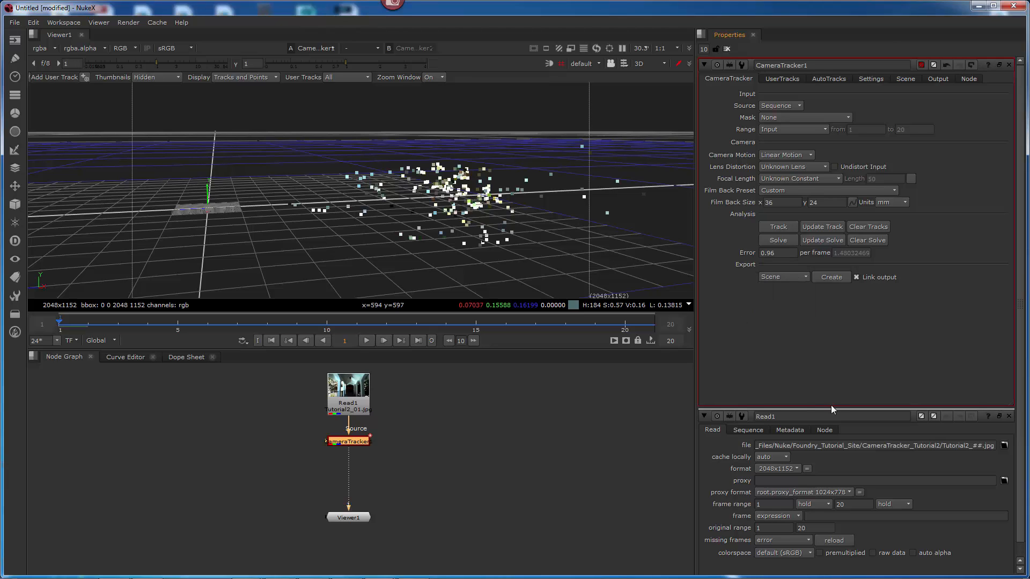
left_click(840, 279)
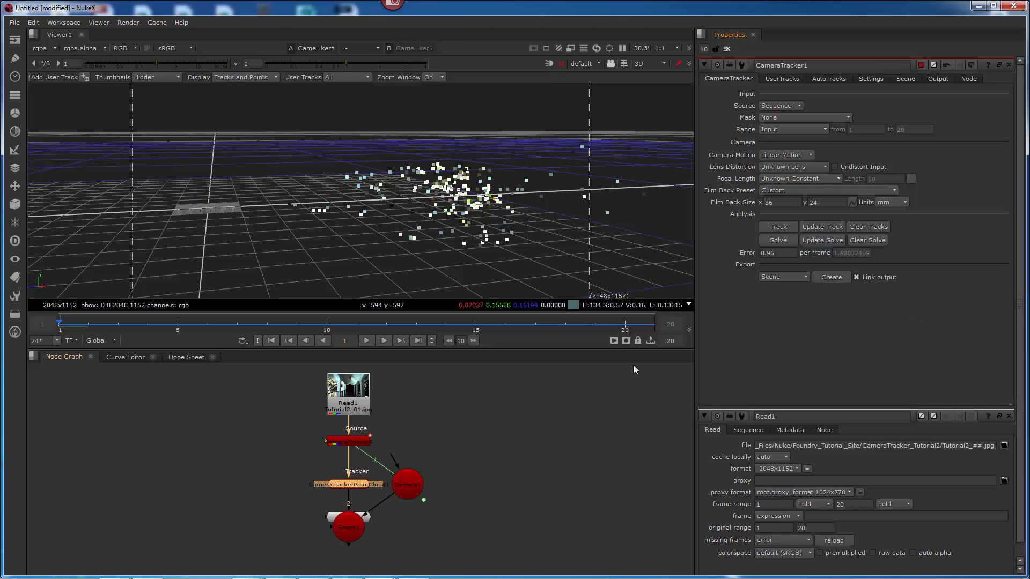
- Rearrange the exported nodes so that the camera stands beside the point cloud and Viewer1 is clear of Scene1
left_click(412, 478)
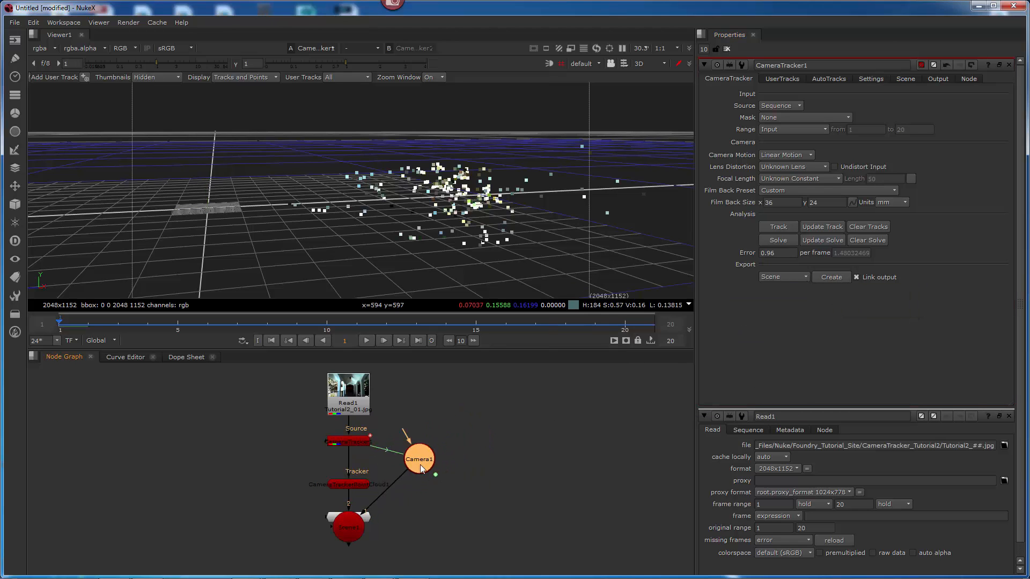
left_click_drag(413, 486, 416, 488)
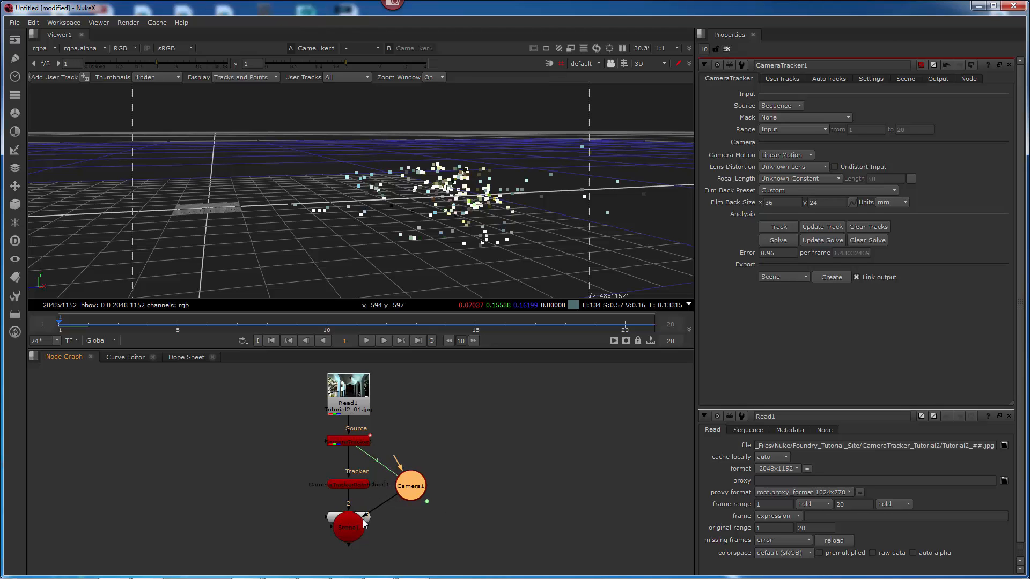
scroll(427, 475, "up", 3)
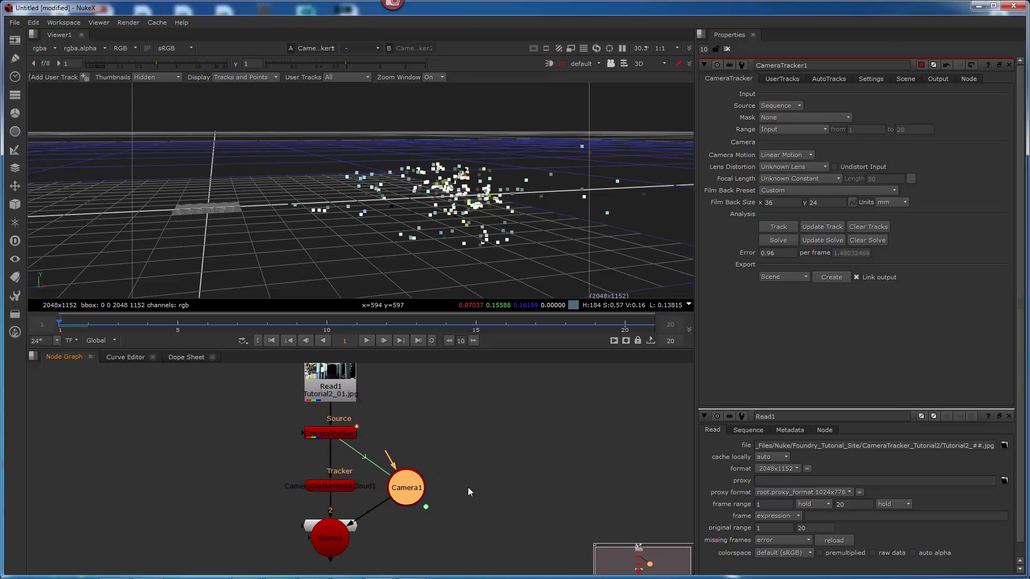
left_click_drag(328, 529, 404, 561)
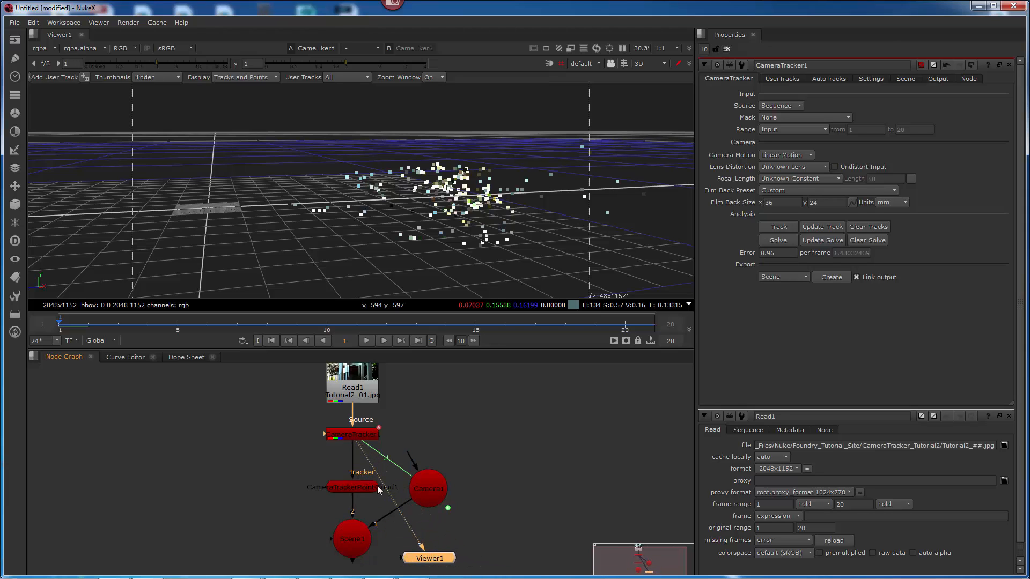
- Connect the viewer to Scene1, inspect the point cloud and camera in 3D, and return to the 2D view
left_click(343, 487)
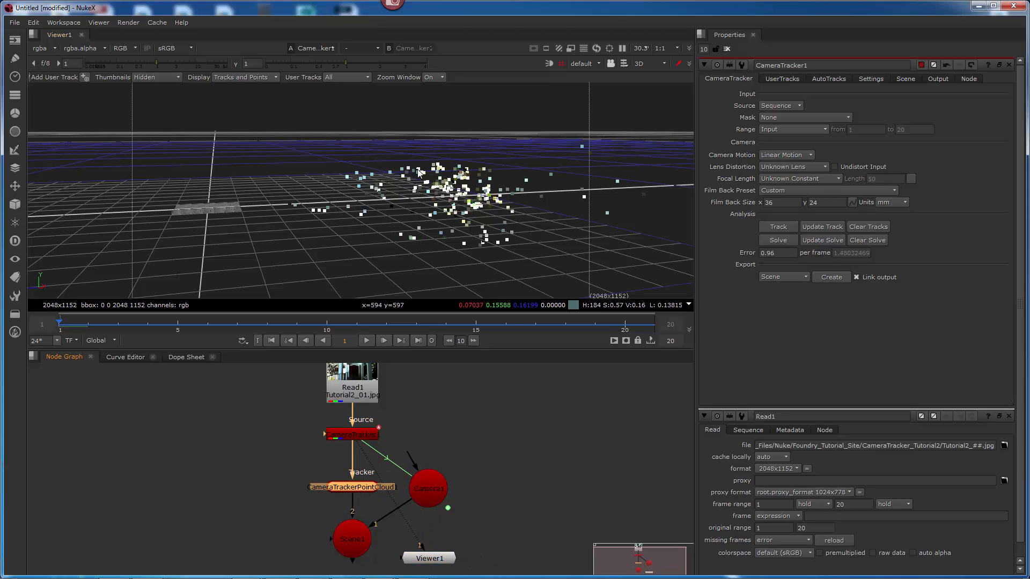
left_click_drag(413, 207, 379, 204, "ctrl")
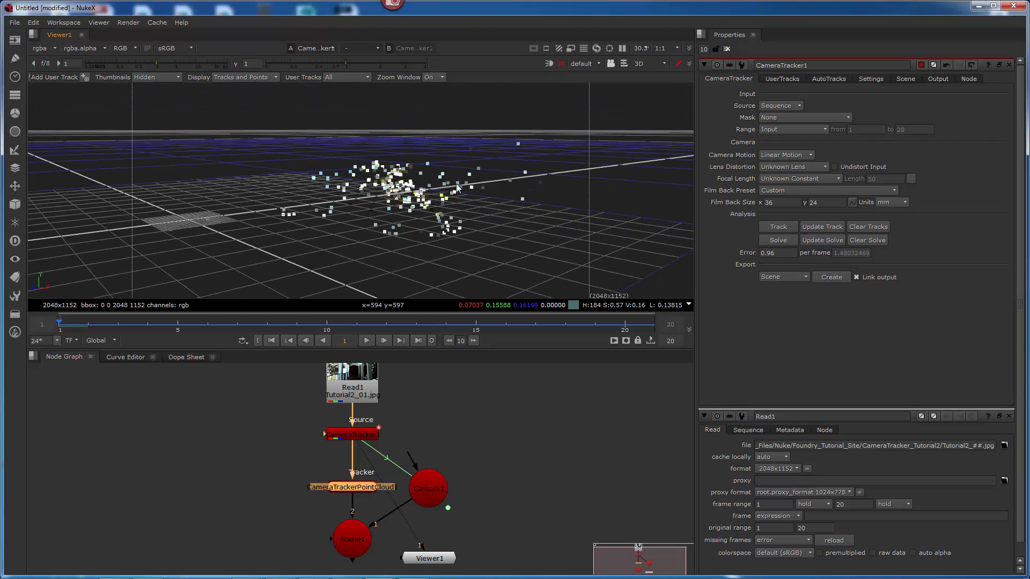
left_click(352, 541)
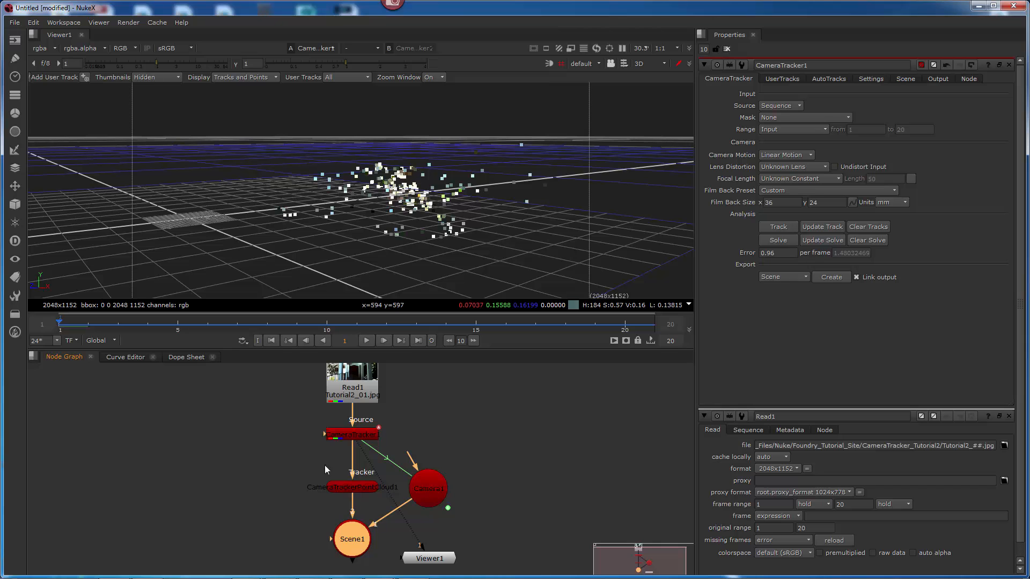
left_click_drag(493, 230, 518, 179, "ctrl")
key("1")
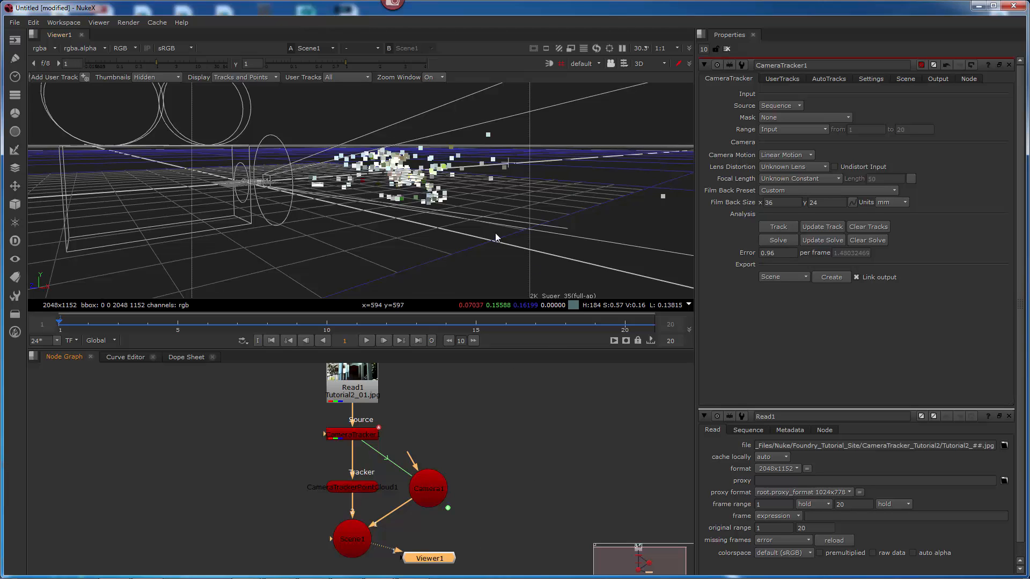
mouse_move(524, 446)
middle_mouse_down()
mouse_move(542, 447)
mouse_move(522, 448)
middle_mouse_up()
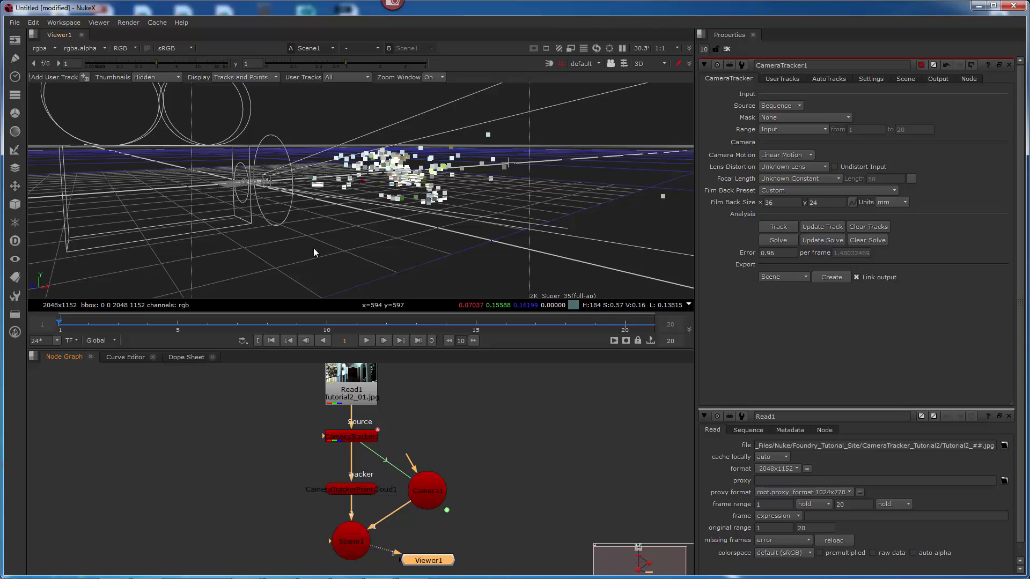
key("Tab")
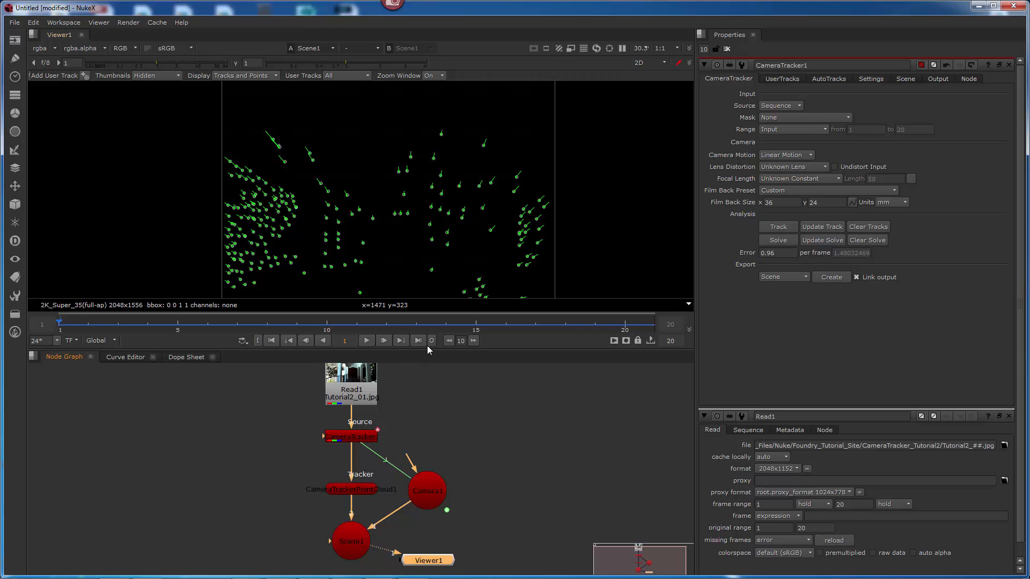
- Make room below Scene1 and insert a ScanlineRender node between Scene1 and Viewer1
left_click_drag(429, 349, 430, 332)
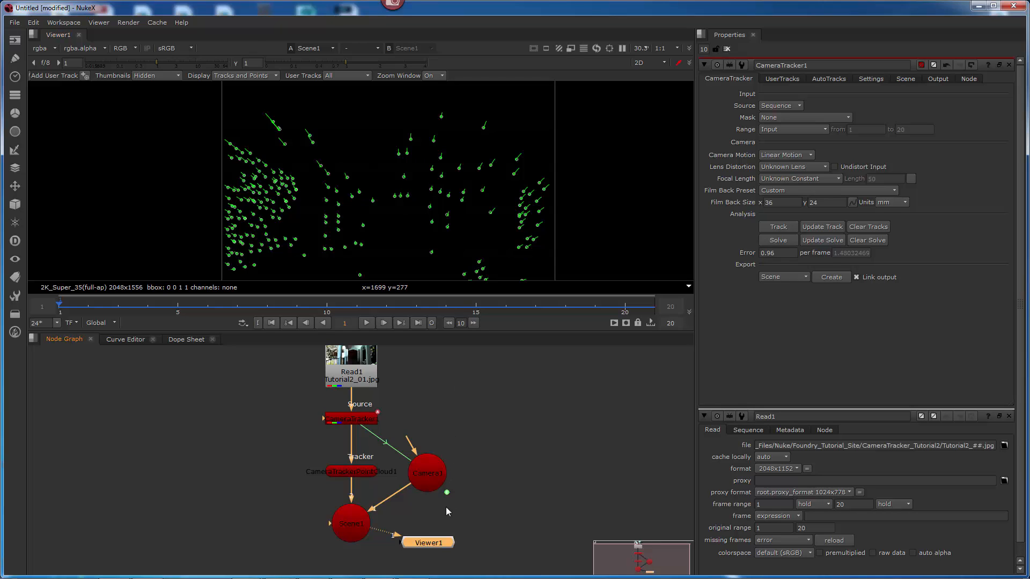
left_click_drag(429, 541, 432, 552)
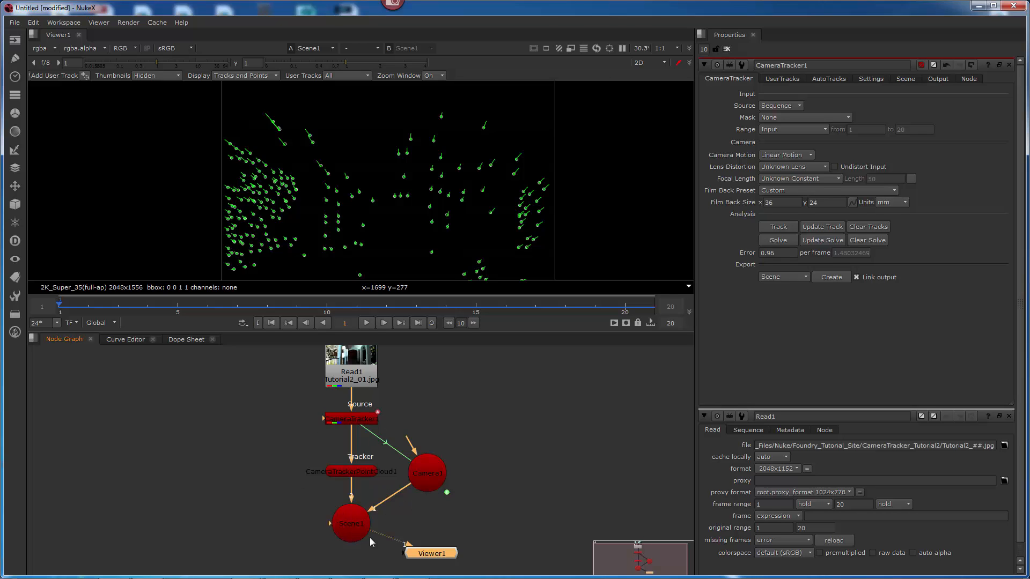
left_click_drag(410, 546, 414, 551)
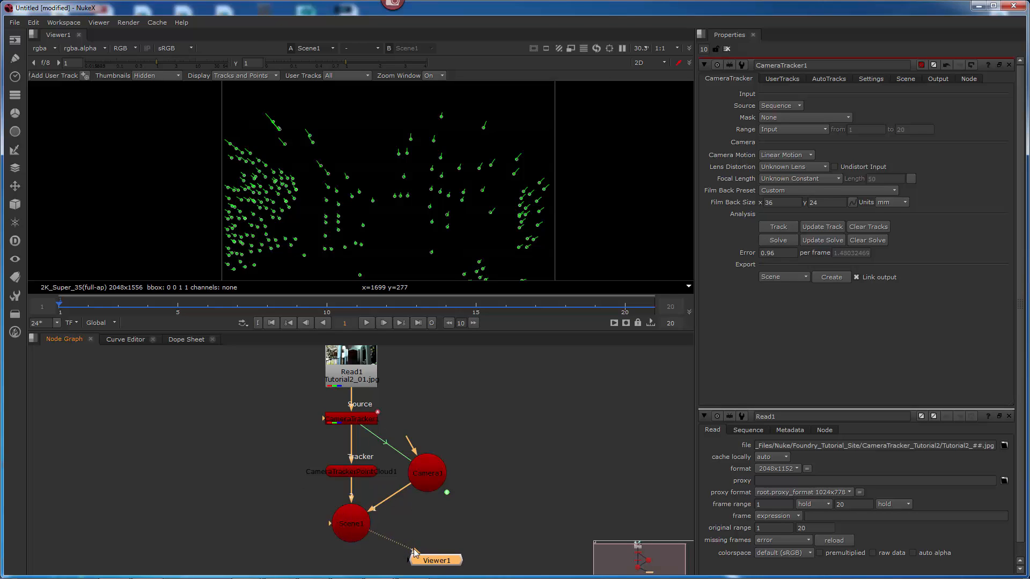
left_click(356, 529)
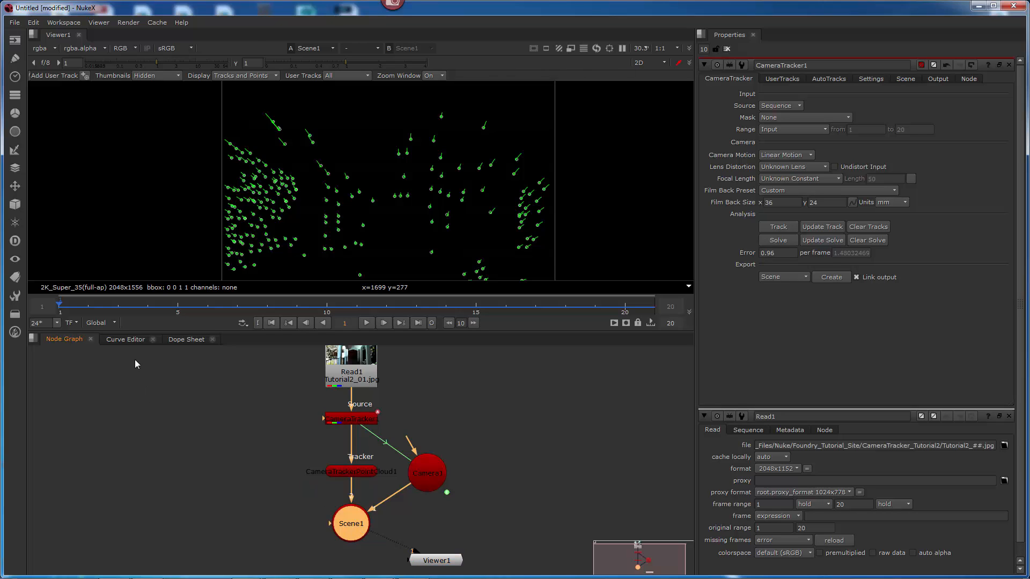
left_click(14, 206)
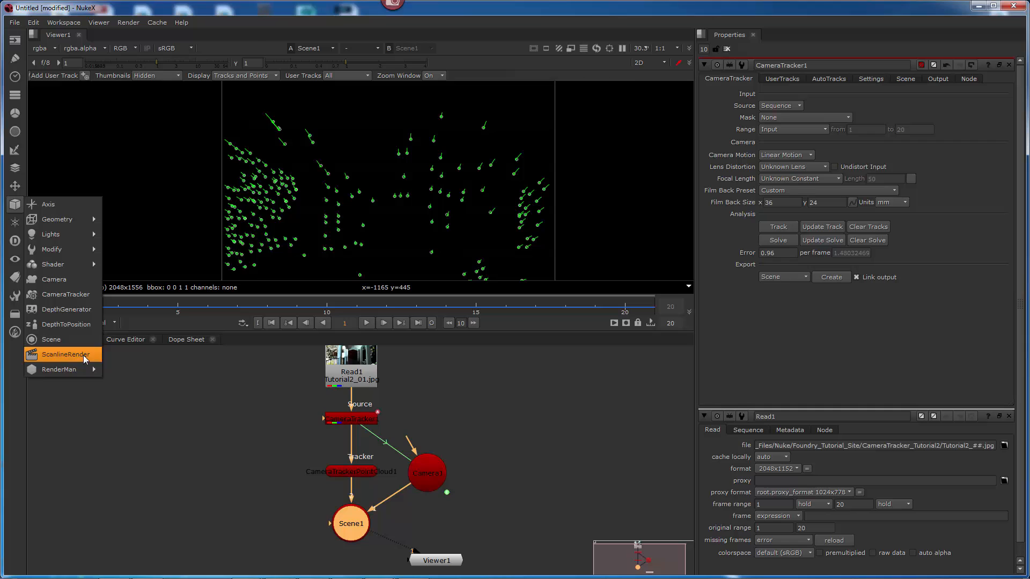
left_click(84, 357)
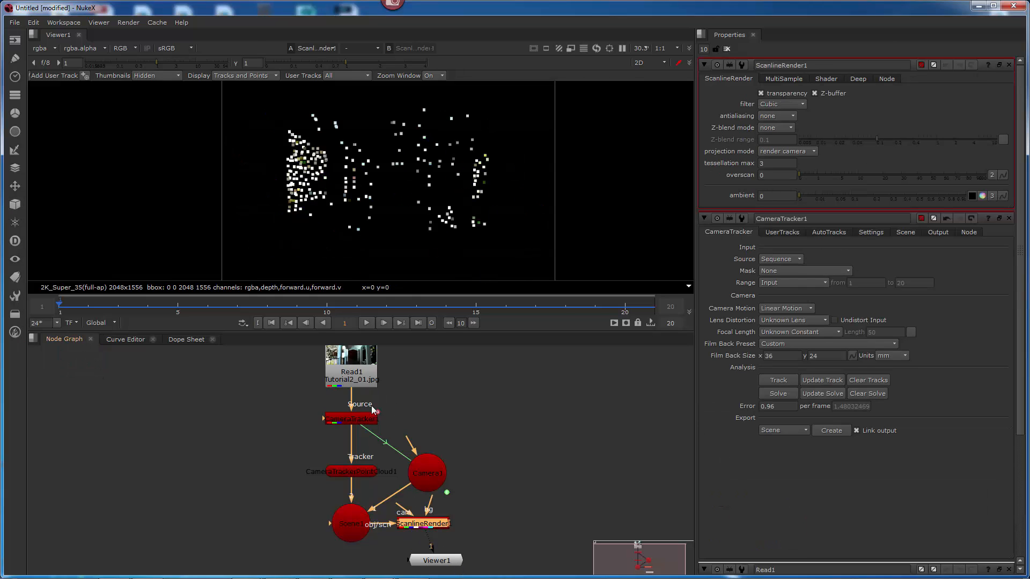
left_click_drag(424, 524, 436, 534)
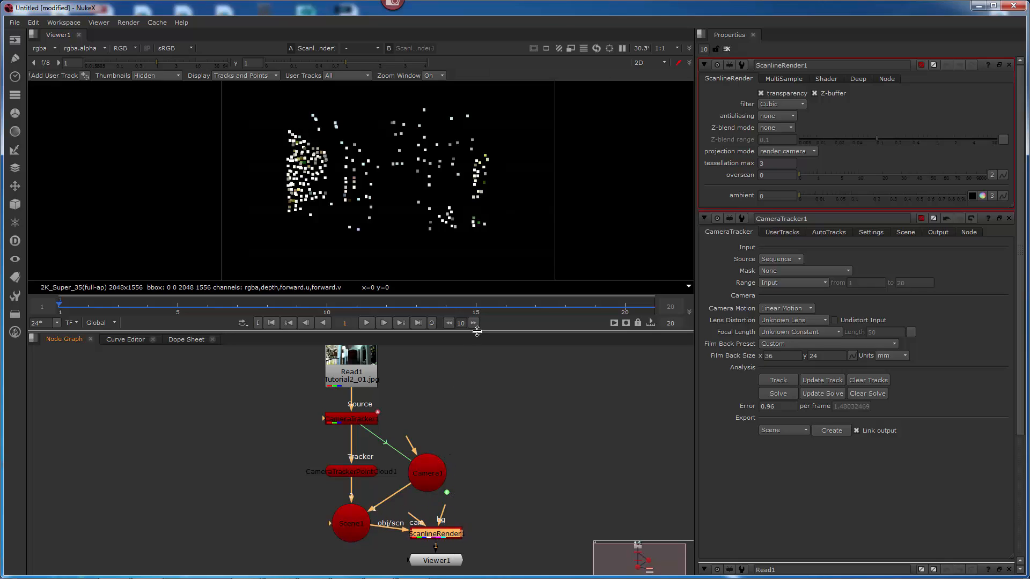
- Take a closer look at the ScanlineRender node's obj/scn, cam and bg inputs in the node graph
key("space")
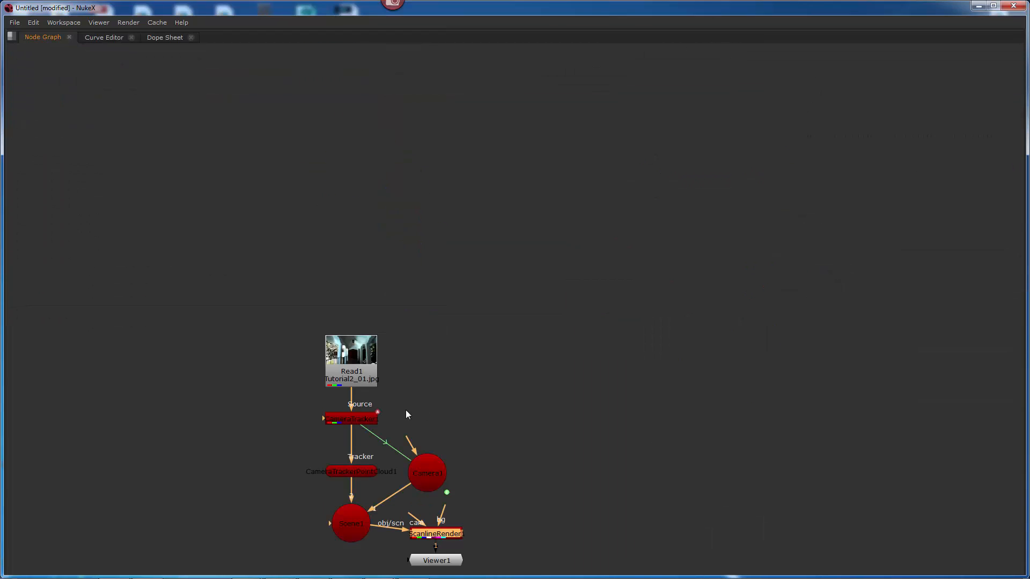
key("f")
middle_click_drag(541, 362, 557, 497, "alt")
middle_click_drag(517, 388, 540, 392, "alt")
key("space")
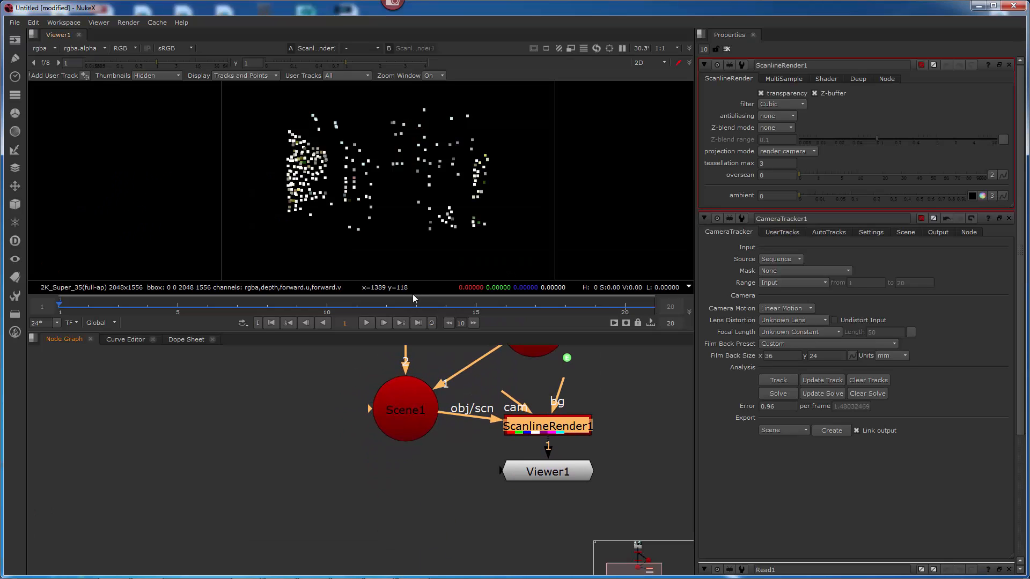
- Reposition ScanlineRender1, then connect its cam input to Camera1 and its bg input to the Read1 footage
key("space")
key("space")
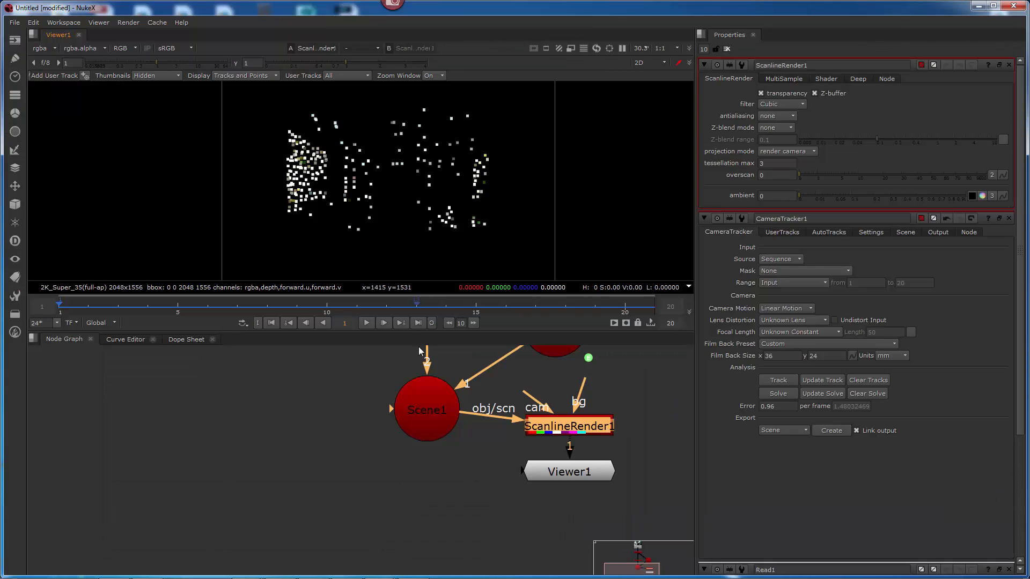
key("space")
scroll(587, 213, "down", 6)
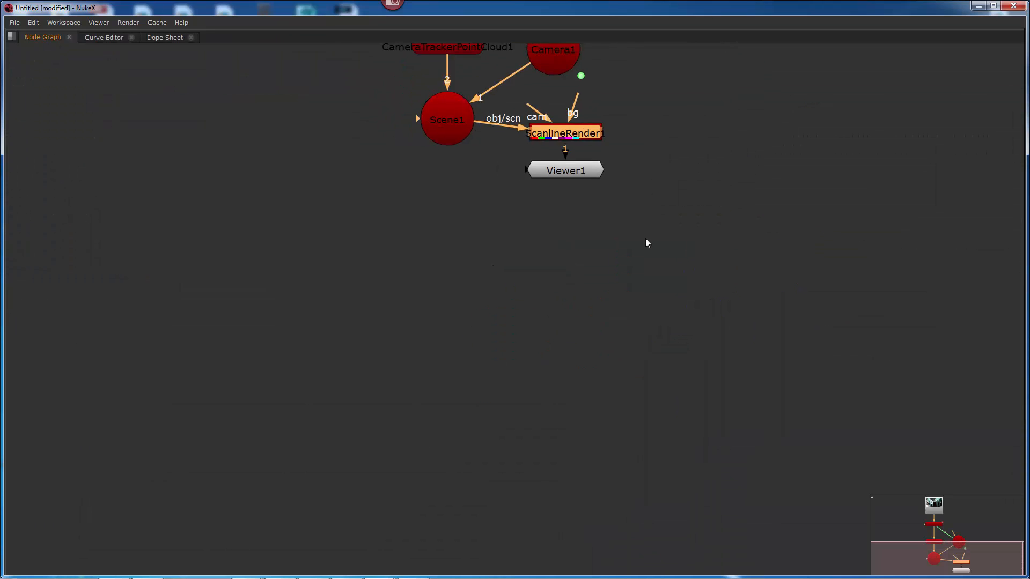
scroll(634, 243, "up", 3)
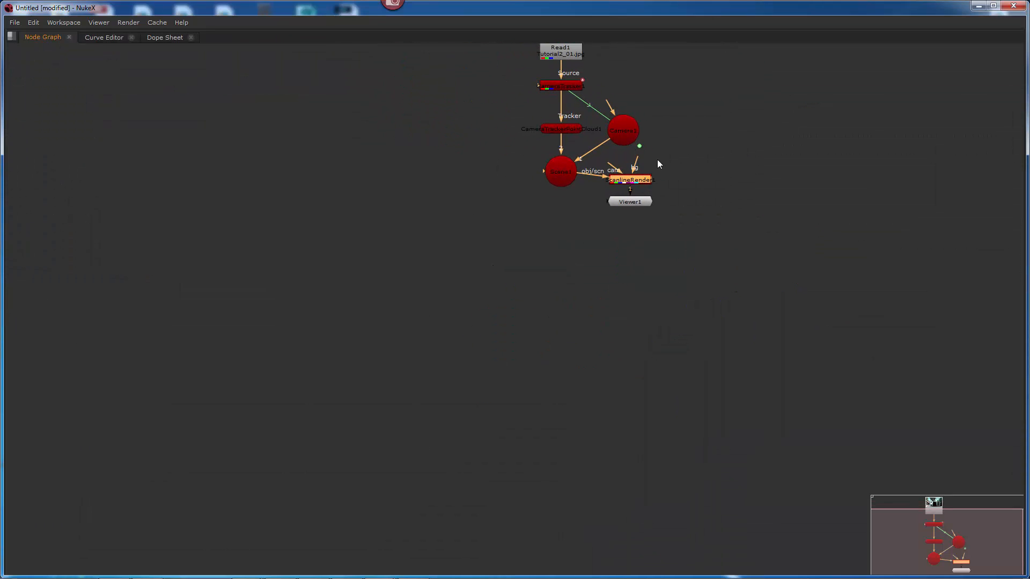
scroll(657, 160, "up", 5)
middle_click_drag(572, 302, 580, 337)
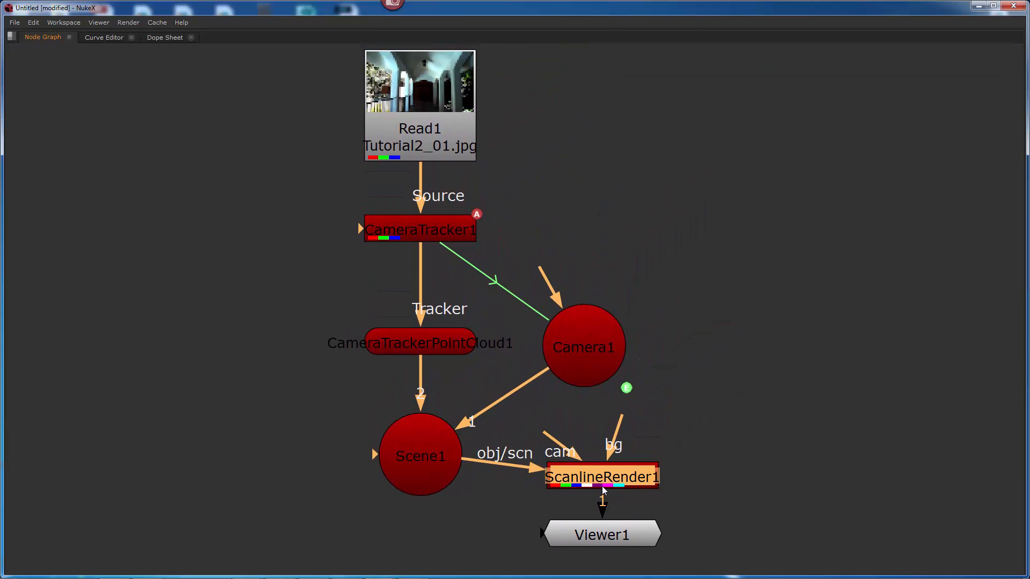
mouse_move(601, 486)
left_mouse_down()
mouse_move(638, 467)
mouse_move(644, 476)
mouse_move(599, 470)
left_mouse_up()
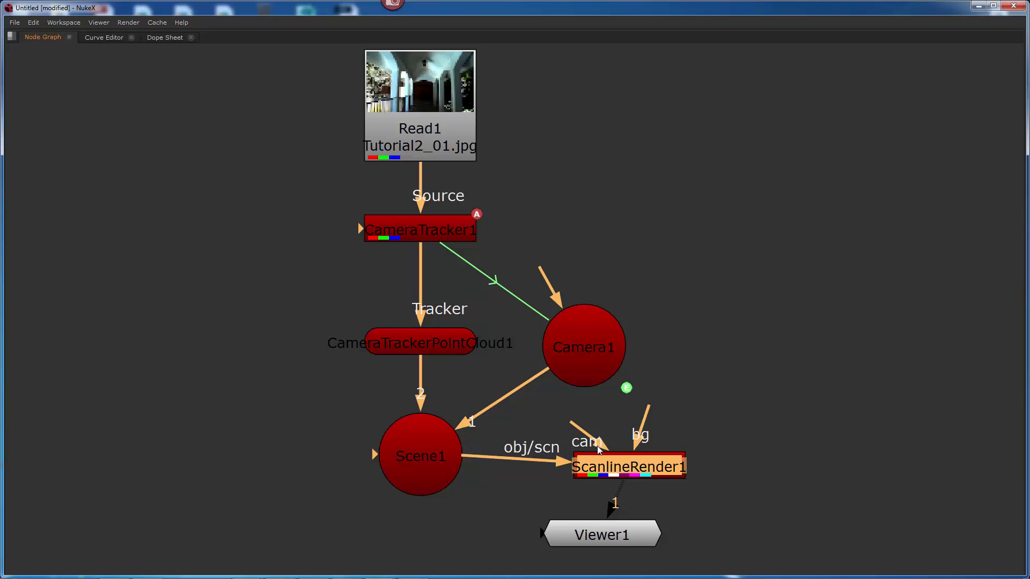
left_click_drag(591, 420, 587, 355)
left_click_drag(648, 411, 413, 119)
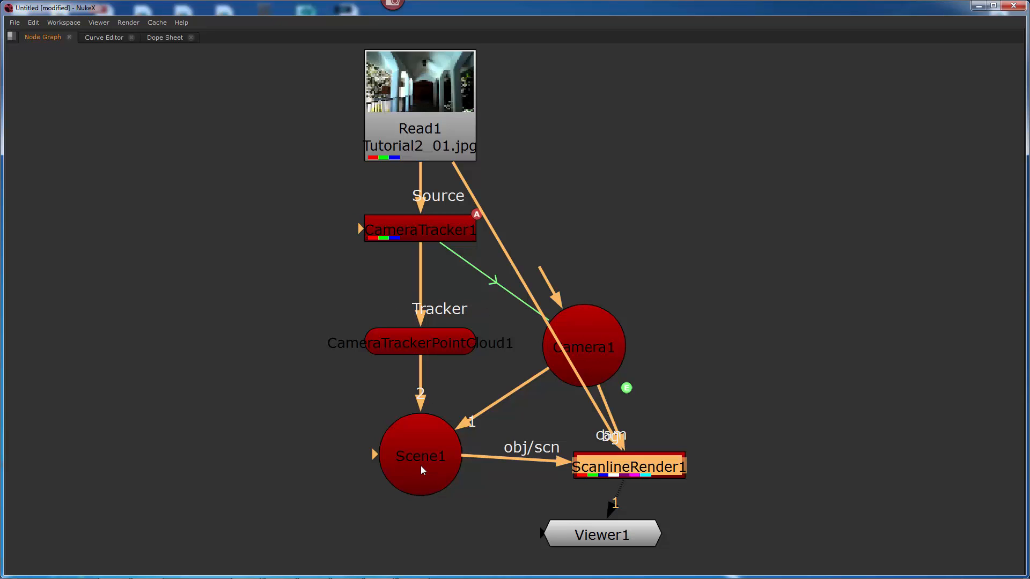
- Spread out the node tree so that the cam, bg and obj/scn connections into ScanlineRender1 no longer overlap, with Viewer1 directly below it
left_click_drag(324, 196, 385, 408)
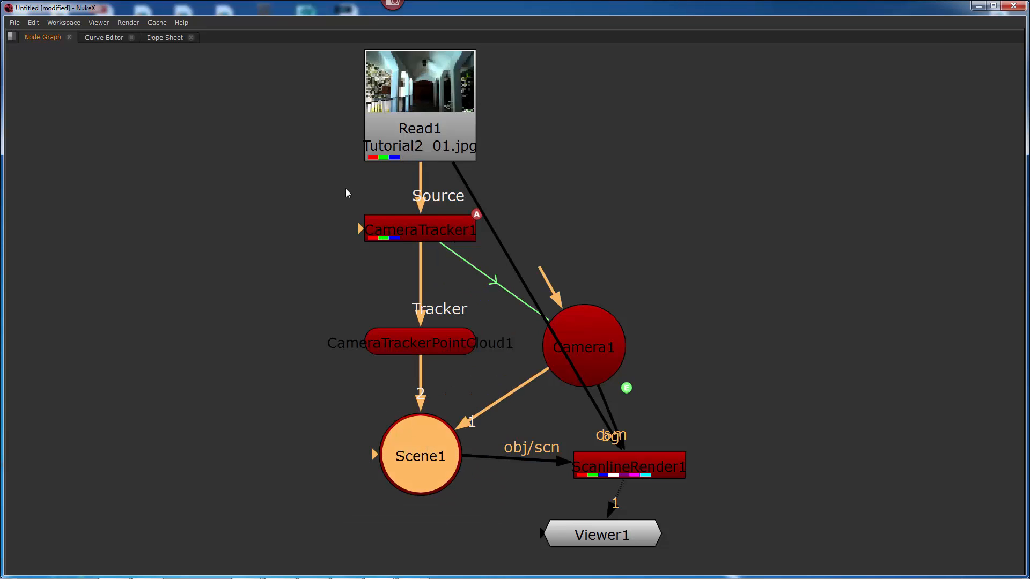
left_click_drag(342, 191, 468, 496)
left_click_drag(432, 456, 289, 473)
left_click_drag(610, 341, 458, 362)
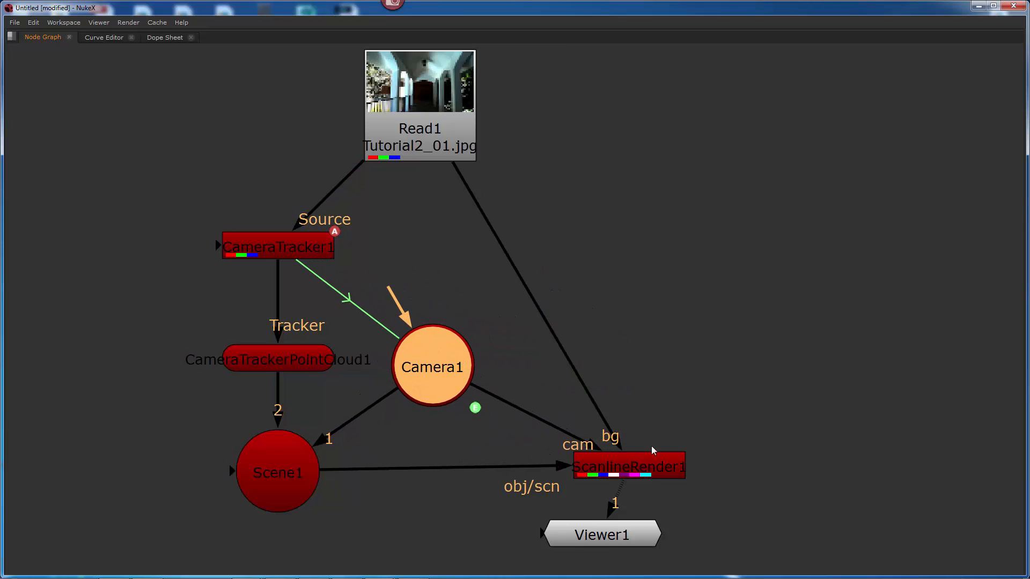
left_click_drag(449, 125, 477, 139)
left_click_drag(611, 537, 643, 546)
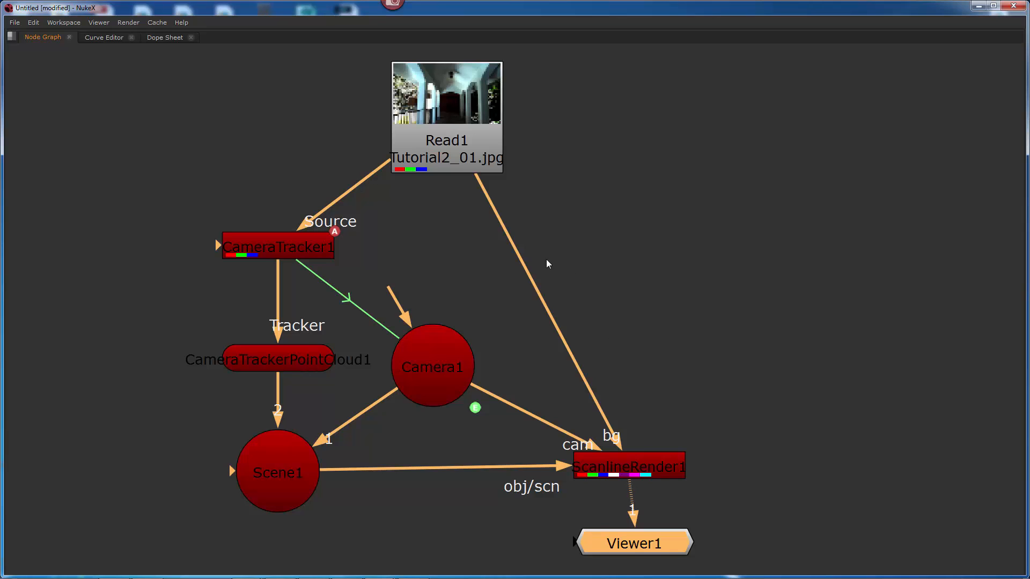
- Check the point cloud rendered over the footage in Viewer1 and compare it with the 3D view
key("space")
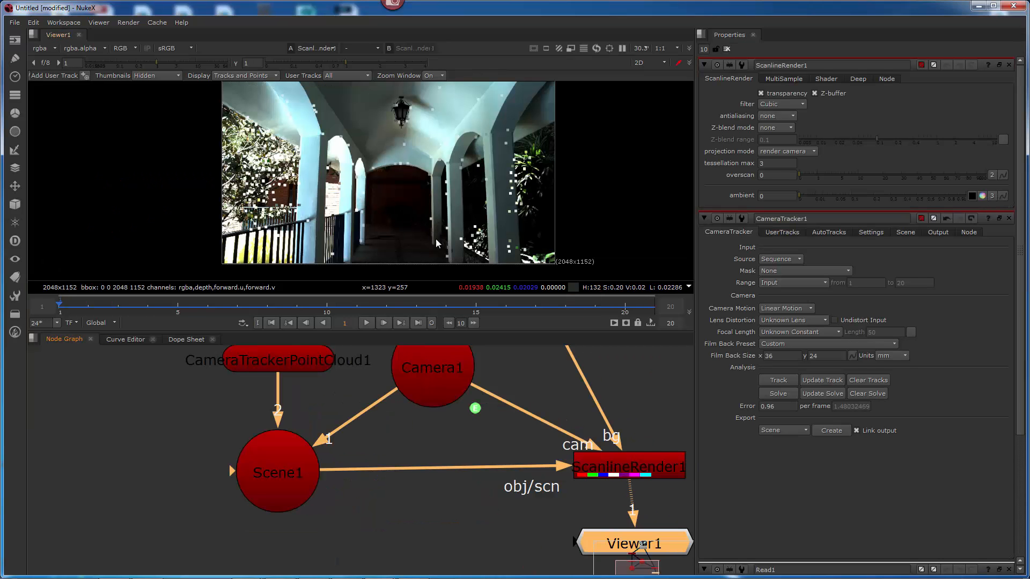
left_click_drag(640, 470, 642, 470)
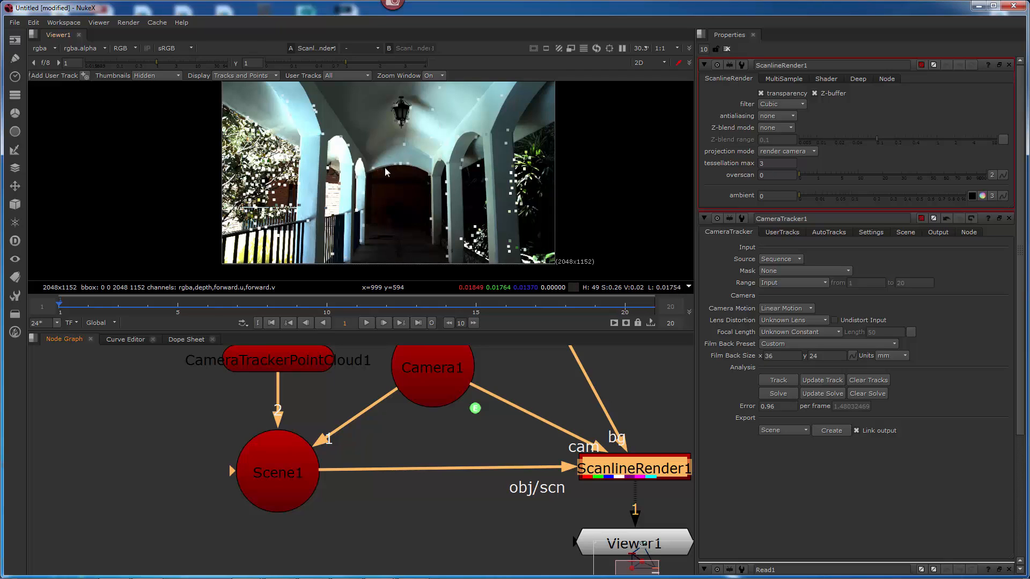
key("Tab")
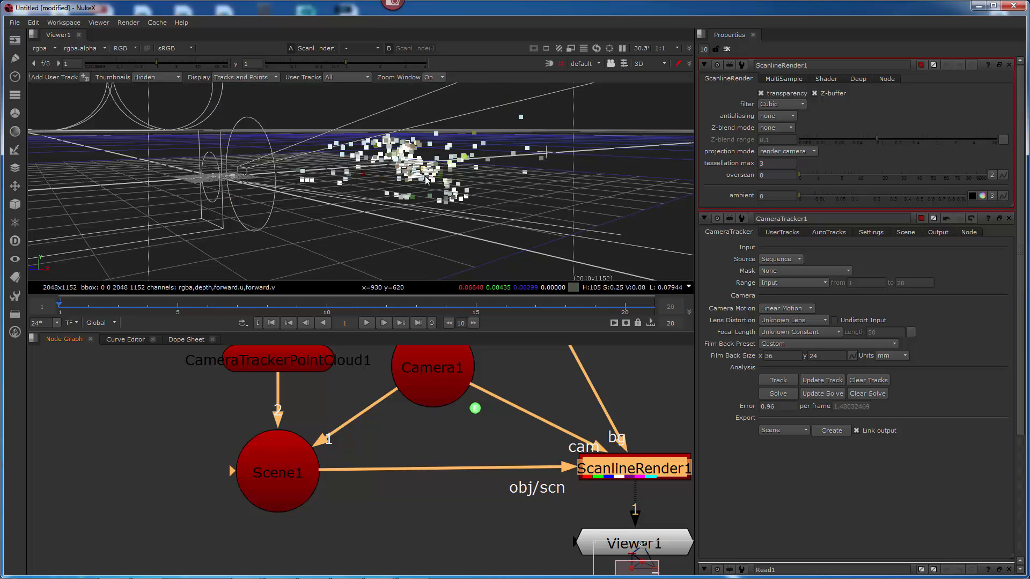
key("Tab")
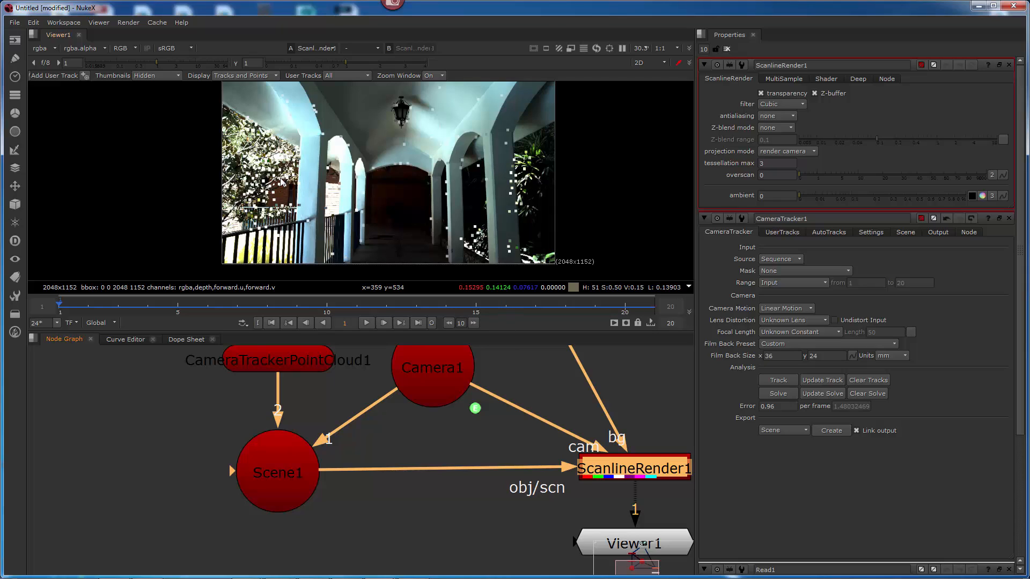
- Split the viewer pane side by side and create a second Viewer node in empty space near ScanlineRender1
left_click(32, 36)
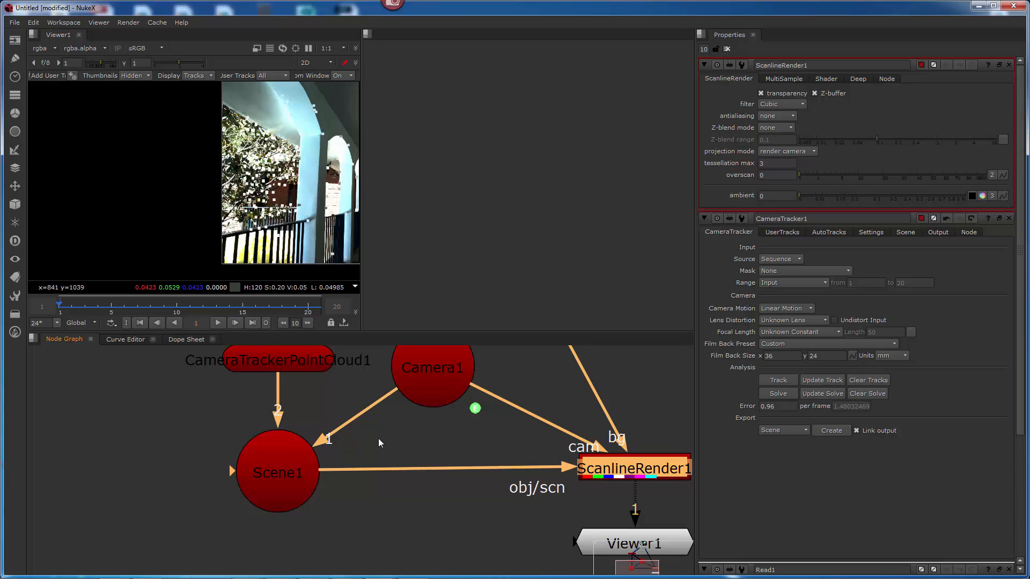
scroll(526, 471, "down", 6)
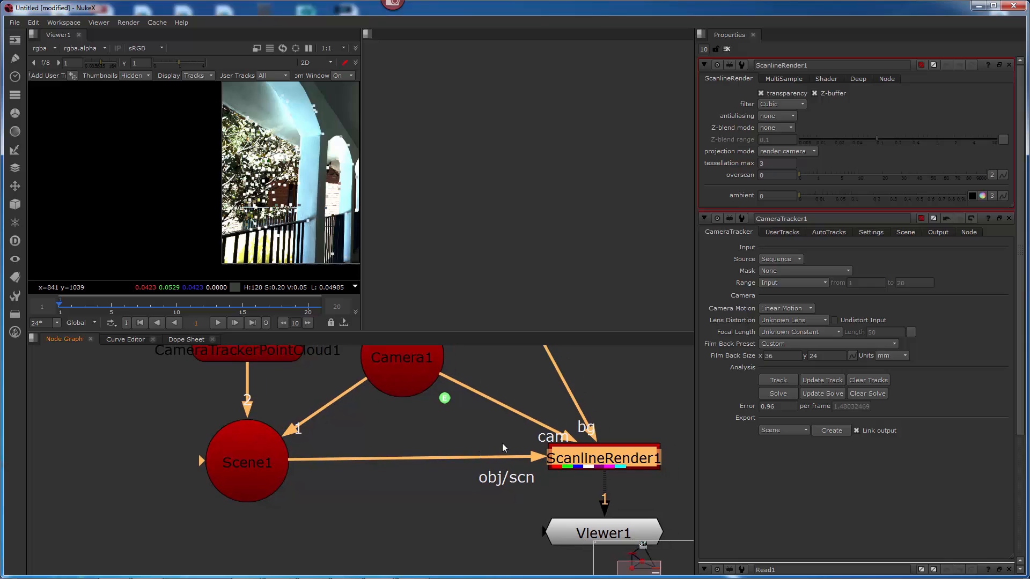
middle_click_drag(501, 414, 382, 462)
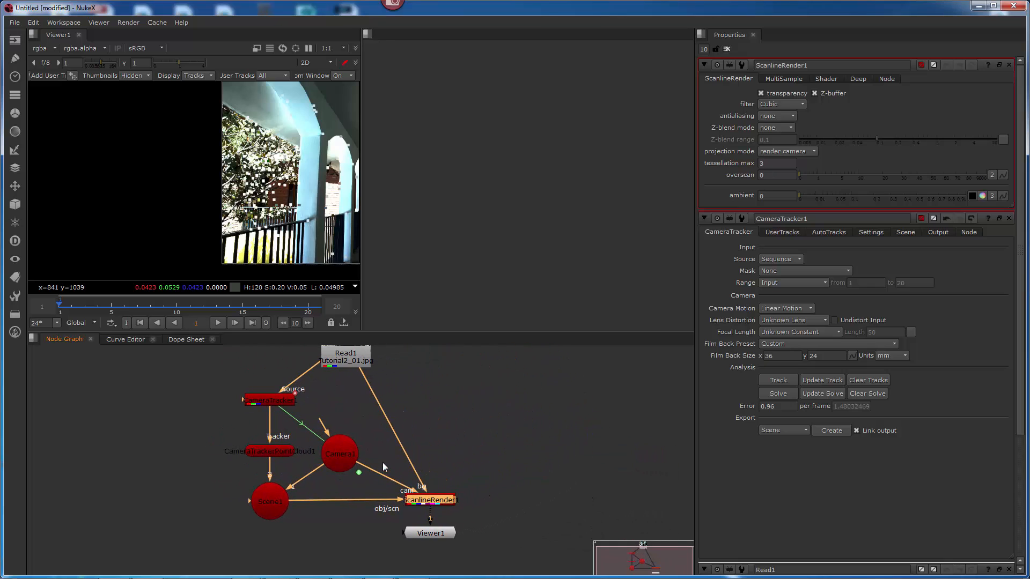
left_click(485, 446)
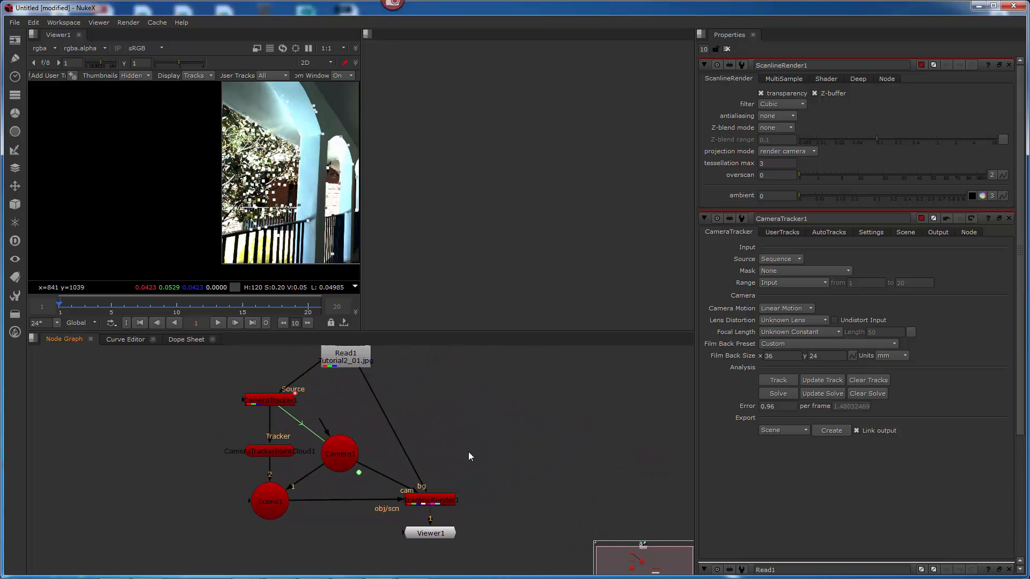
key("Tab")
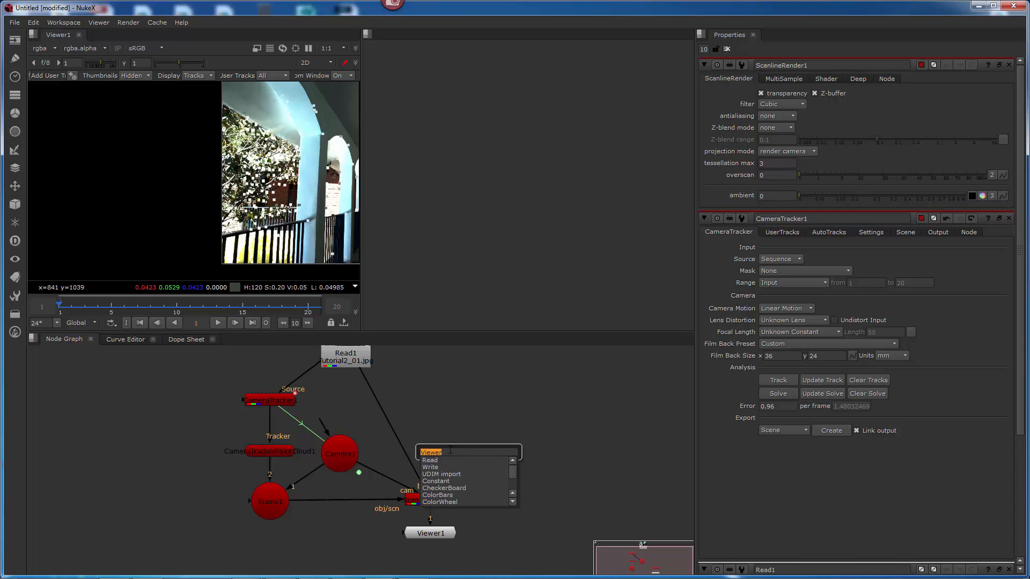
key("Return")
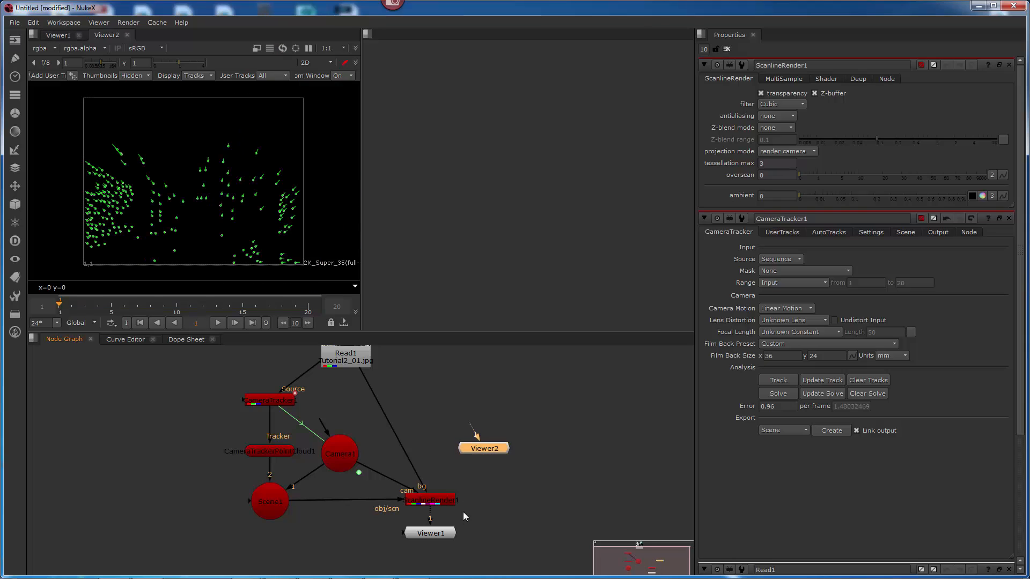
- Connect Viewer2 to ScanlineRender1 and place it beside Viewer1 in the node graph
left_click_drag(492, 446, 505, 486)
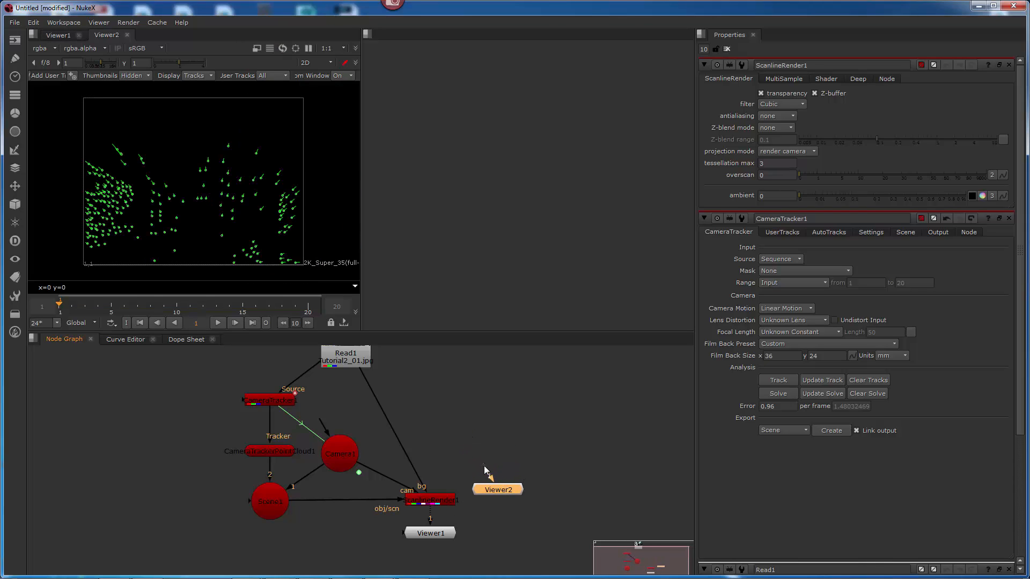
left_click_drag(472, 489, 440, 503)
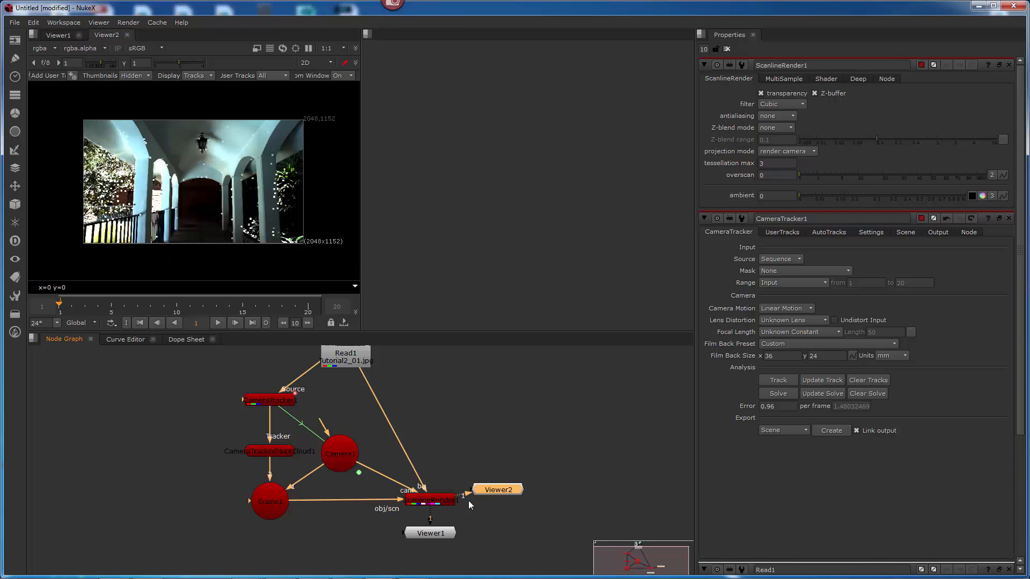
left_click_drag(511, 493, 503, 537)
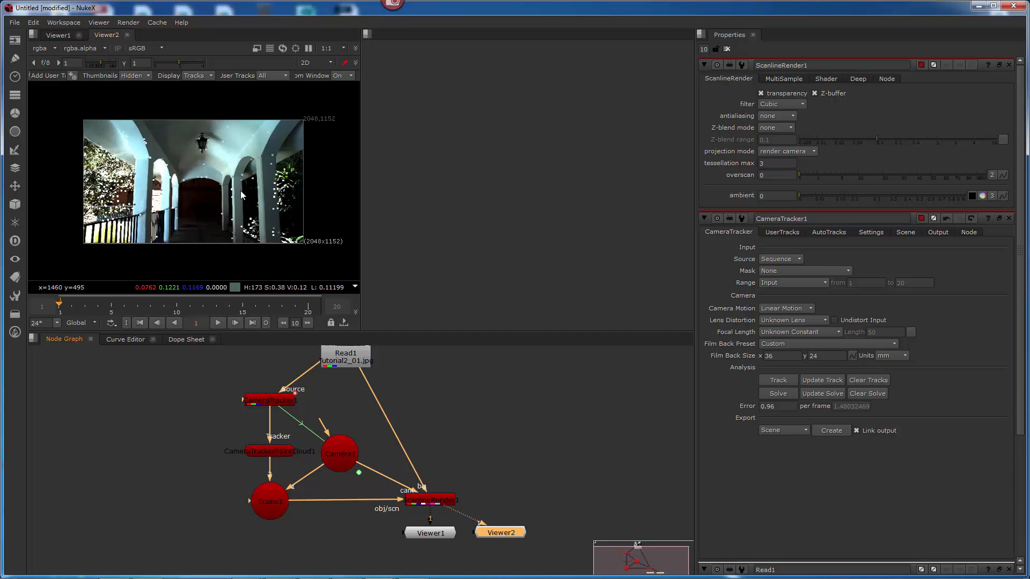
- Dock Viewer2 in the empty pane beside Viewer1 and fit the rendered image in both viewers
key("equal")
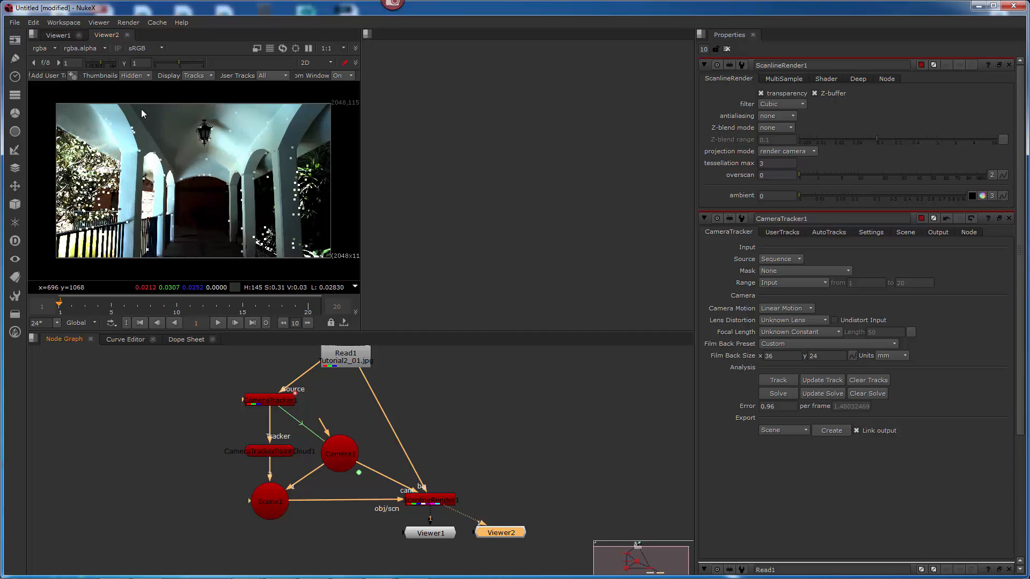
left_click(108, 36)
left_click_drag(108, 35, 599, 47)
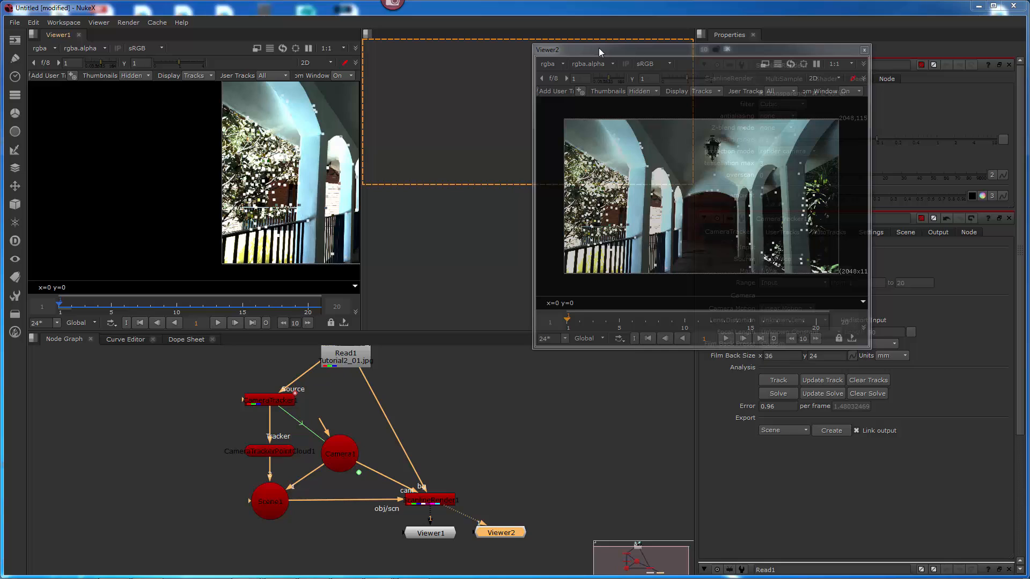
left_click_drag(599, 48, 568, 34)
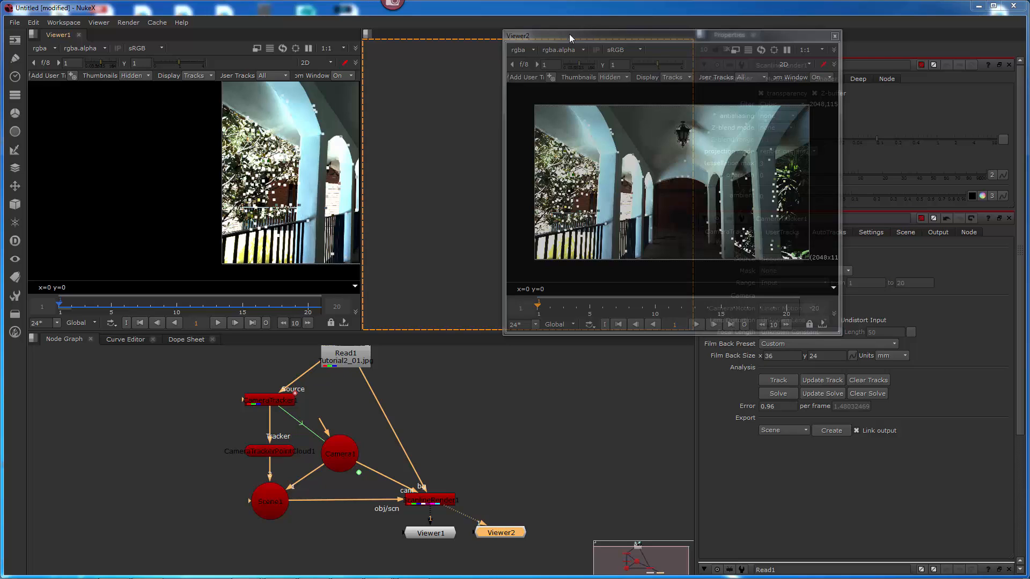
left_click_drag(568, 34, 559, 31)
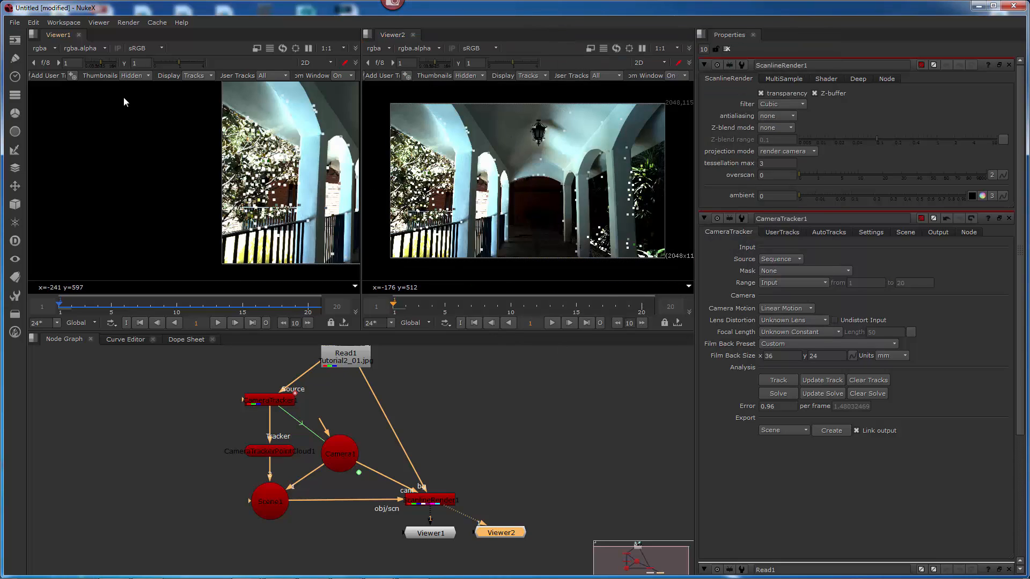
key("f")
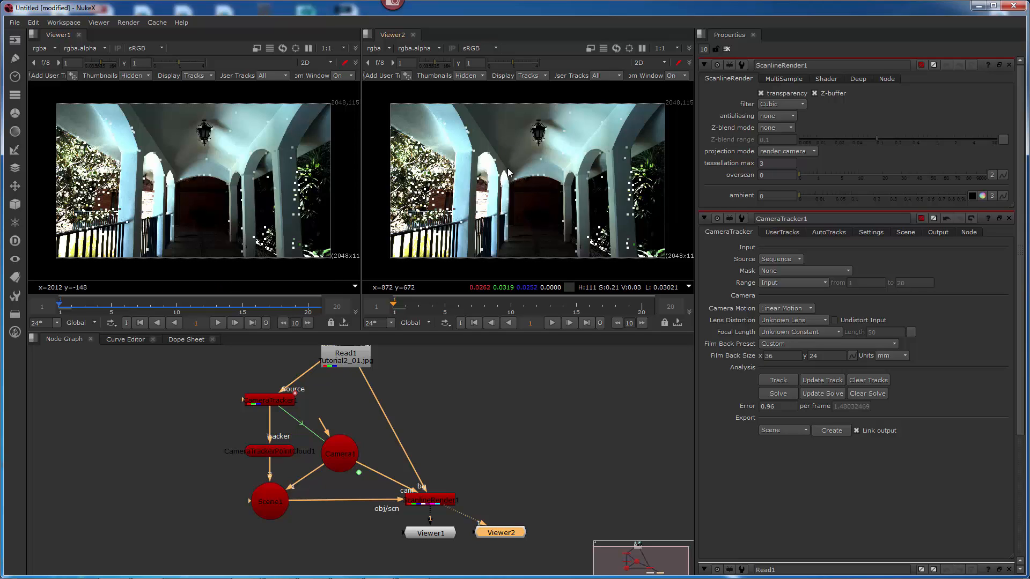
- Orbit around the point cloud and camera in Viewer2's 3D view and compare it with the 2D view
key("Tab")
left_click_drag(538, 233, 509, 208, "ctrl")
middle_click_drag(509, 208, 544, 197, "alt")
left_click_drag(545, 198, 575, 156, "alt")
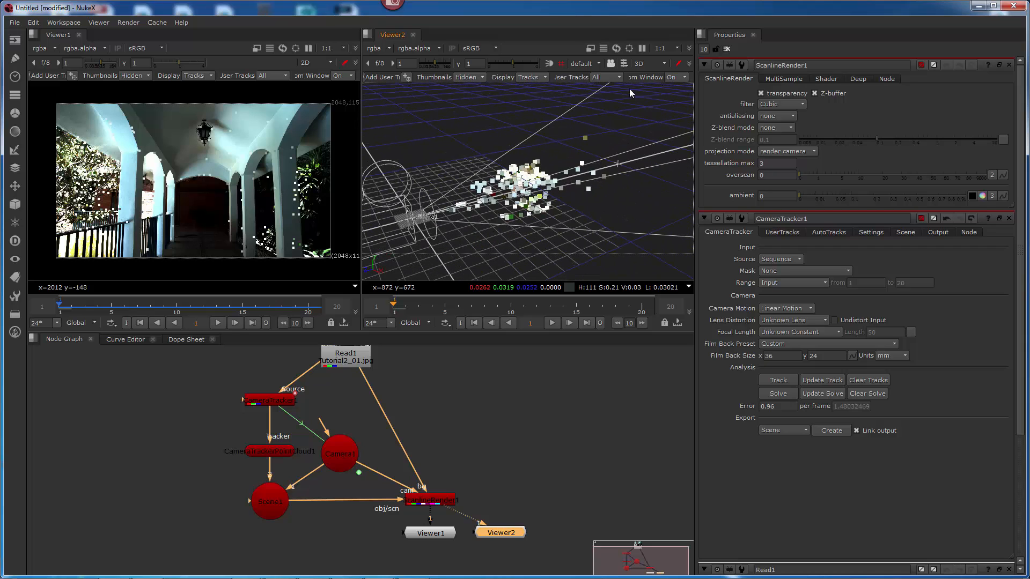
left_click(652, 65)
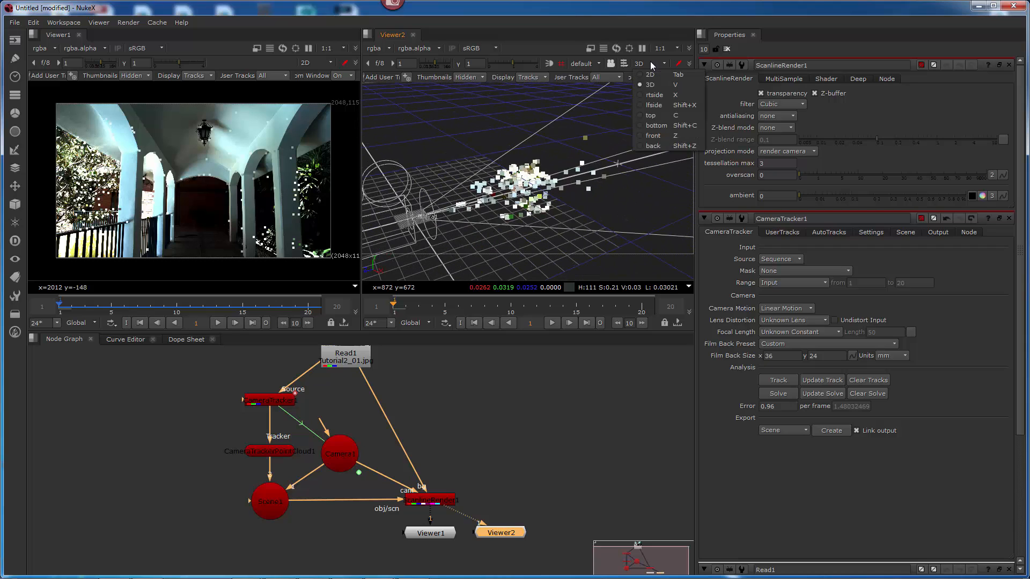
left_click(652, 73)
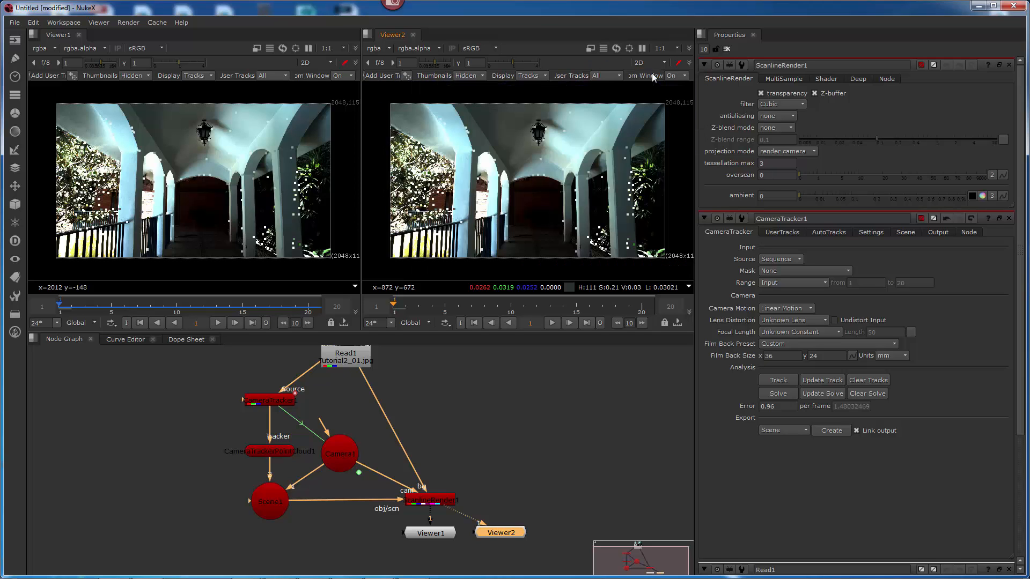
left_click(651, 62)
left_click(652, 85)
- Switch Viewer2 to the rtside view to examine the camera and point cloud from the side
left_click(653, 62)
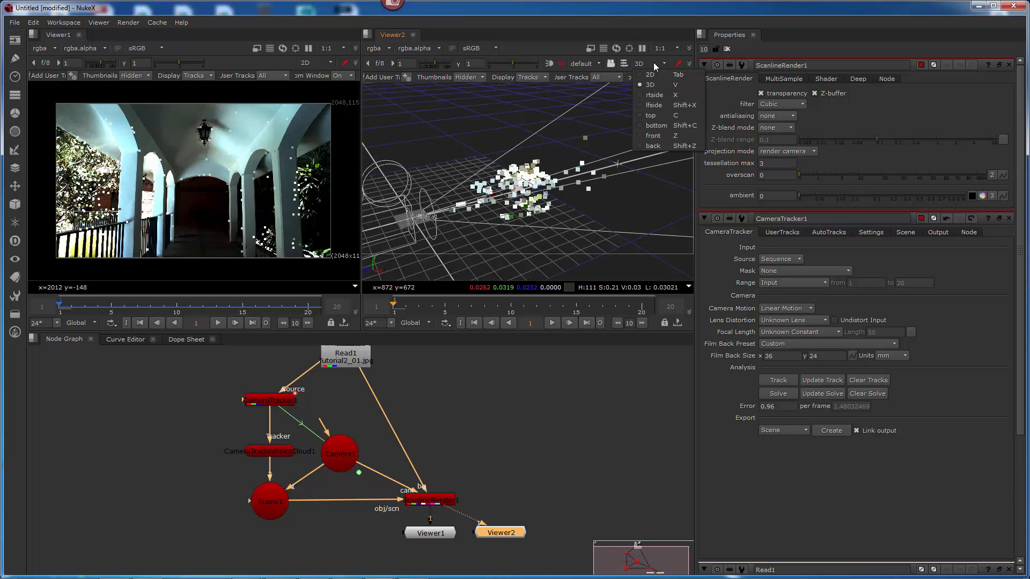
left_click(655, 95)
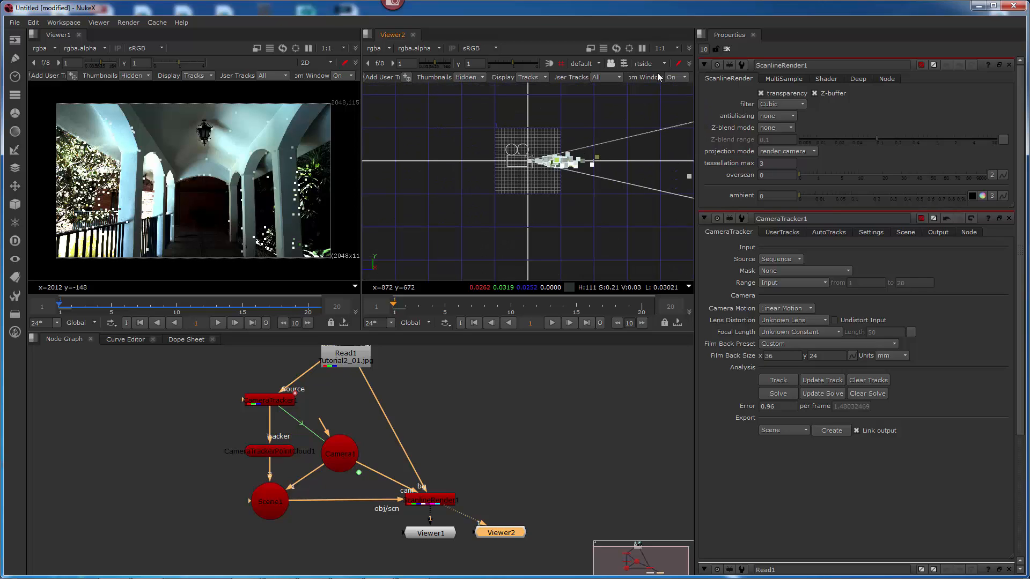
left_click(636, 63)
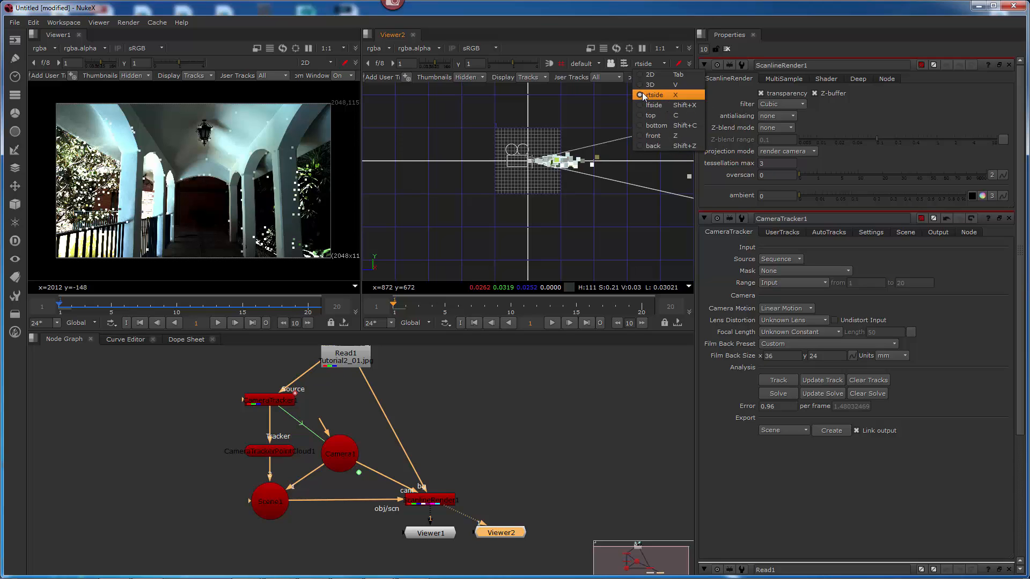
left_click(667, 37)
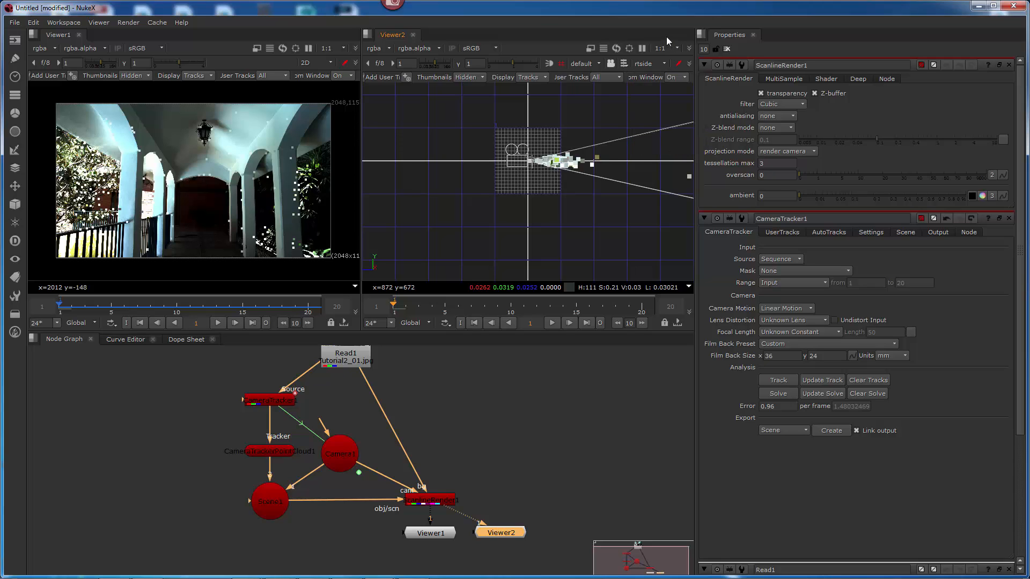
scroll(578, 152, "down", 6)
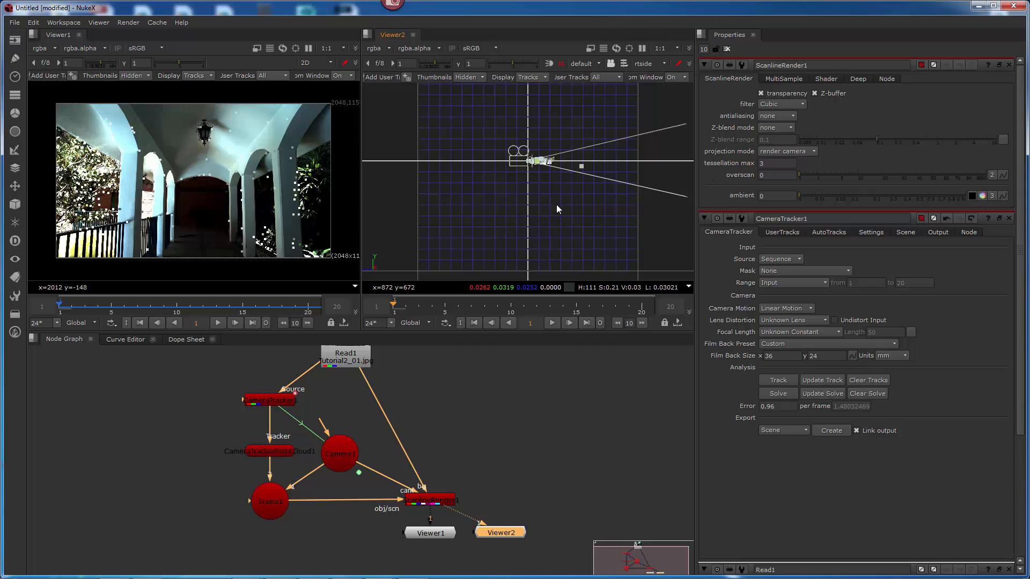
- Examine the solved camera and its point cloud up close in Viewer2's side view
scroll(504, 194, "down", 2)
scroll(504, 194, "up", 9)
middle_click_drag(626, 190, 512, 192)
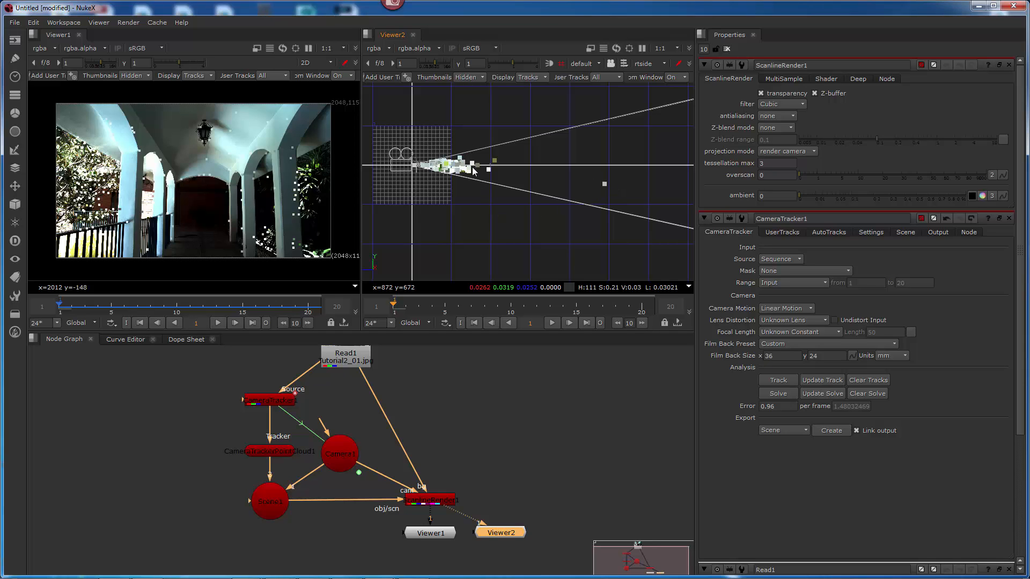
scroll(474, 173, "up", 3)
middle_click_drag(483, 189, 510, 172)
scroll(592, 213, "up", 4)
scroll(590, 178, "down", 5)
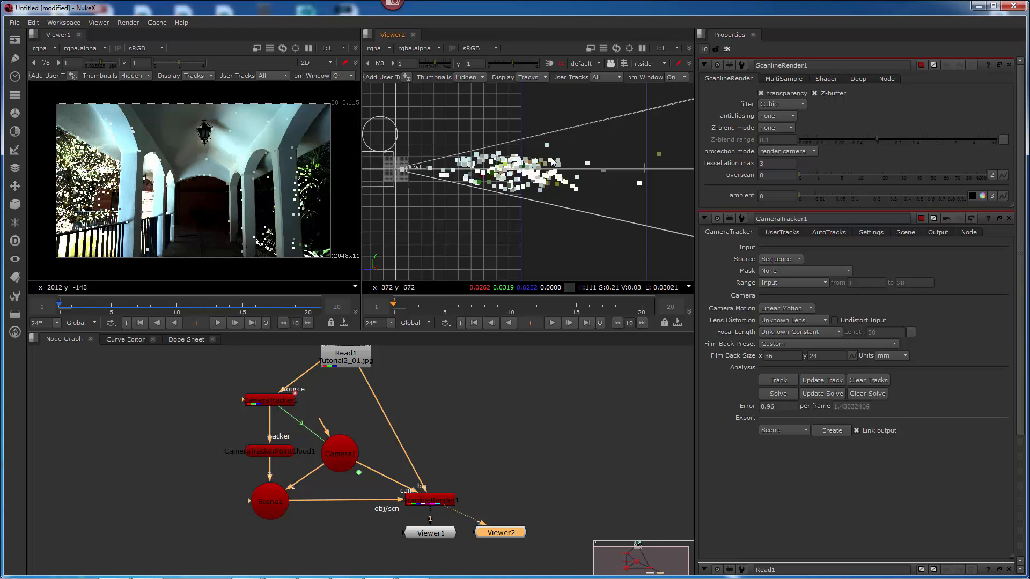
- Open CameraTracker1's scene transform settings and set the X rotation to 12.3
left_click(281, 402)
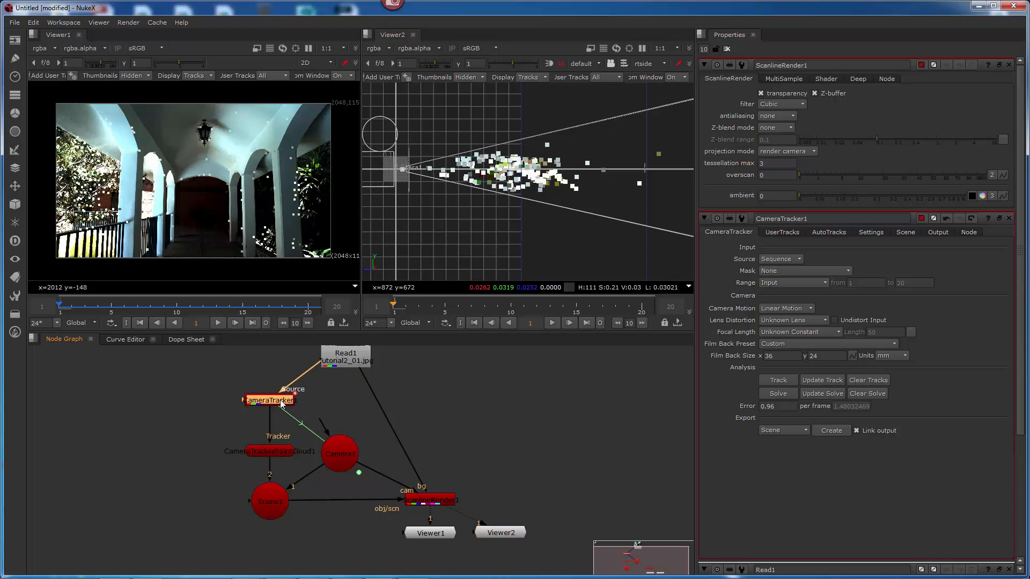
double_click(281, 403)
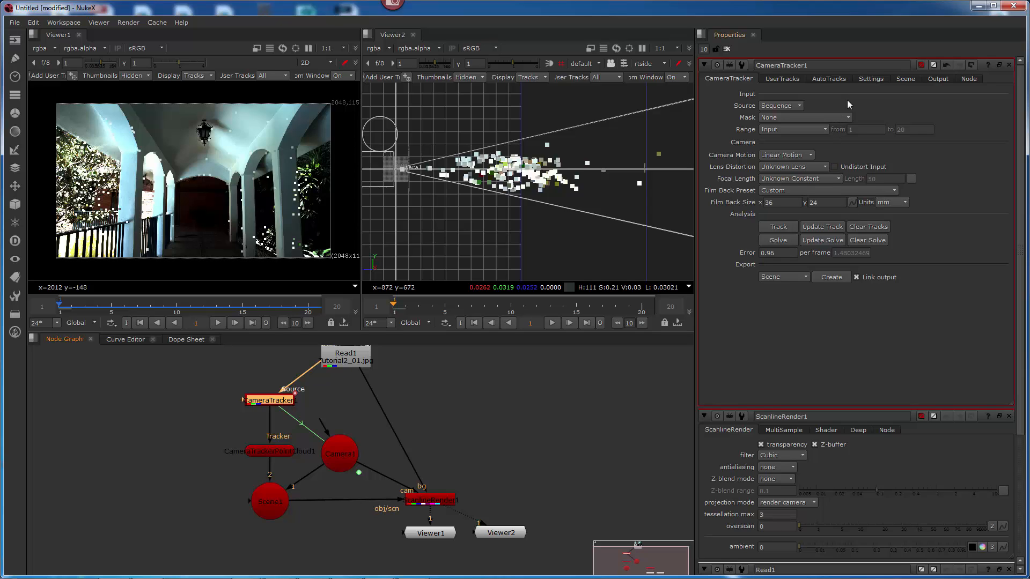
left_click(905, 78)
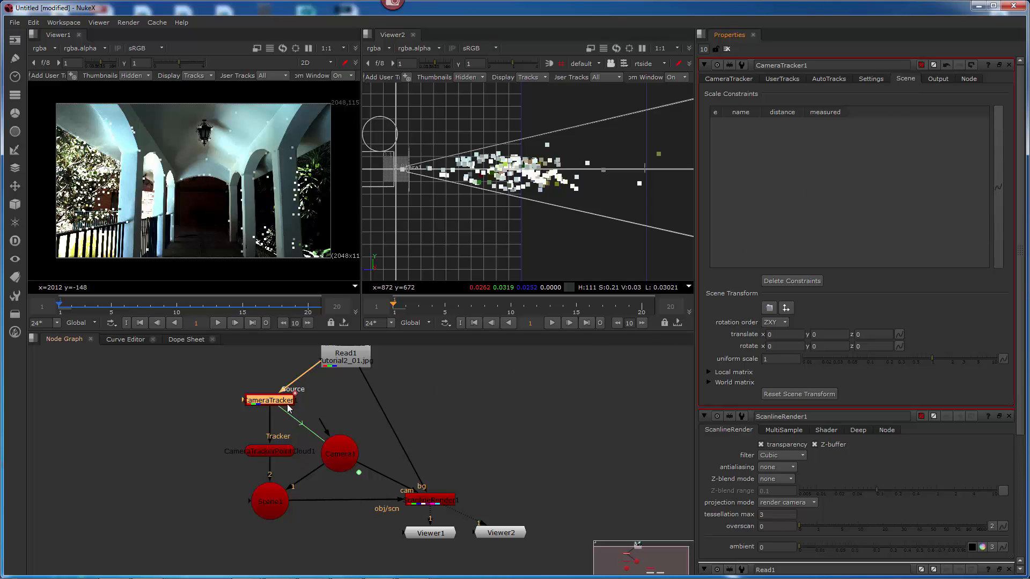
left_click(278, 503)
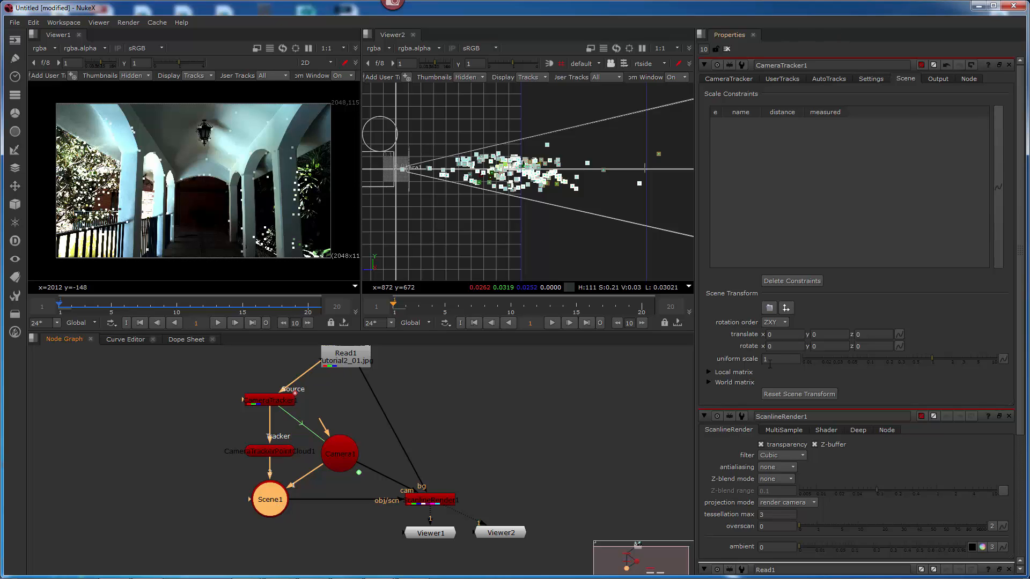
left_click(784, 347)
middle_click_drag(783, 346, 805, 350)
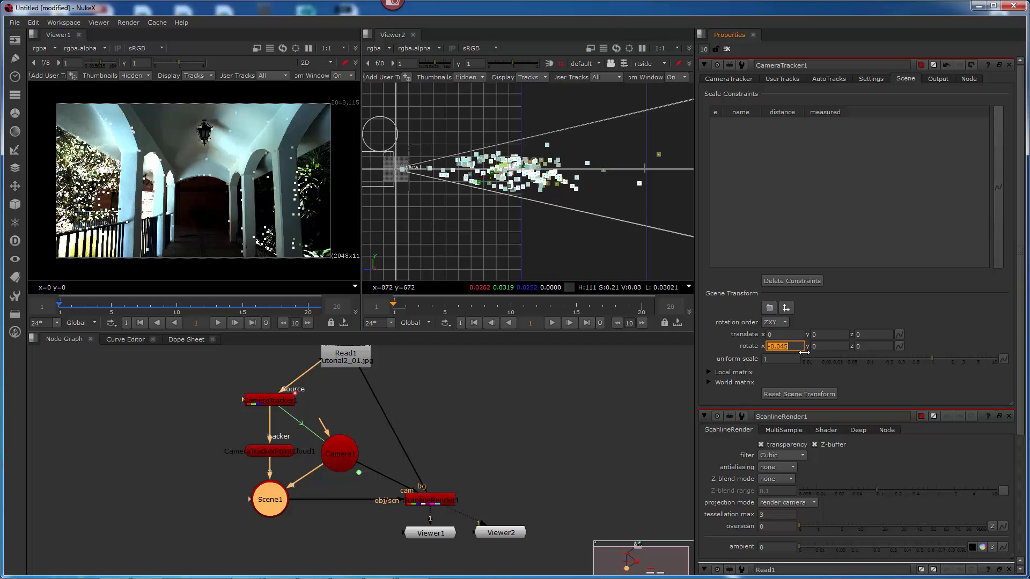
middle_click_drag(804, 352, 974, 339)
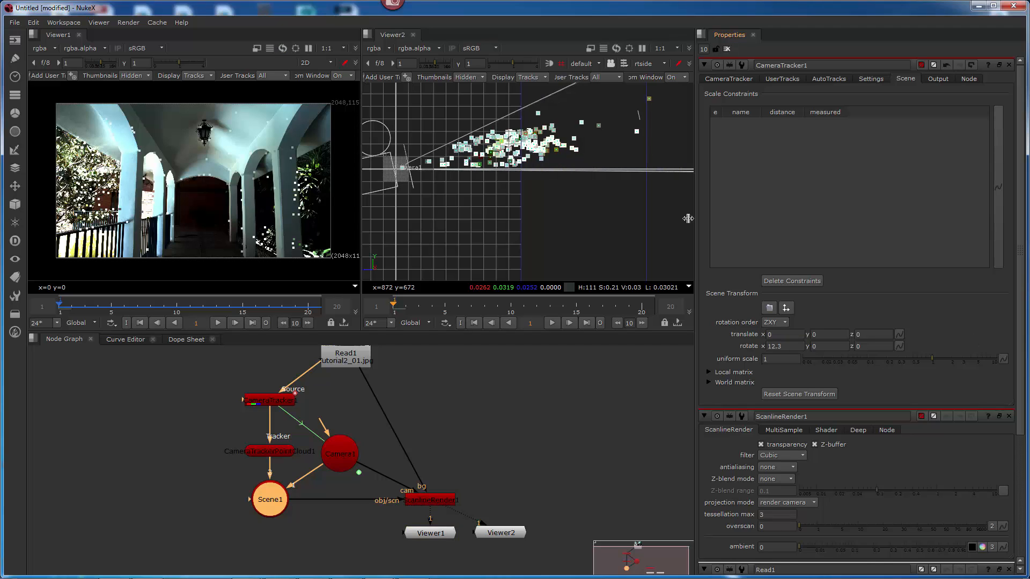
- Check the lowest points against the ground line and set CameraTracker1's scene translate Y to -0.02
middle_click_drag(544, 201, 558, 220, "alt")
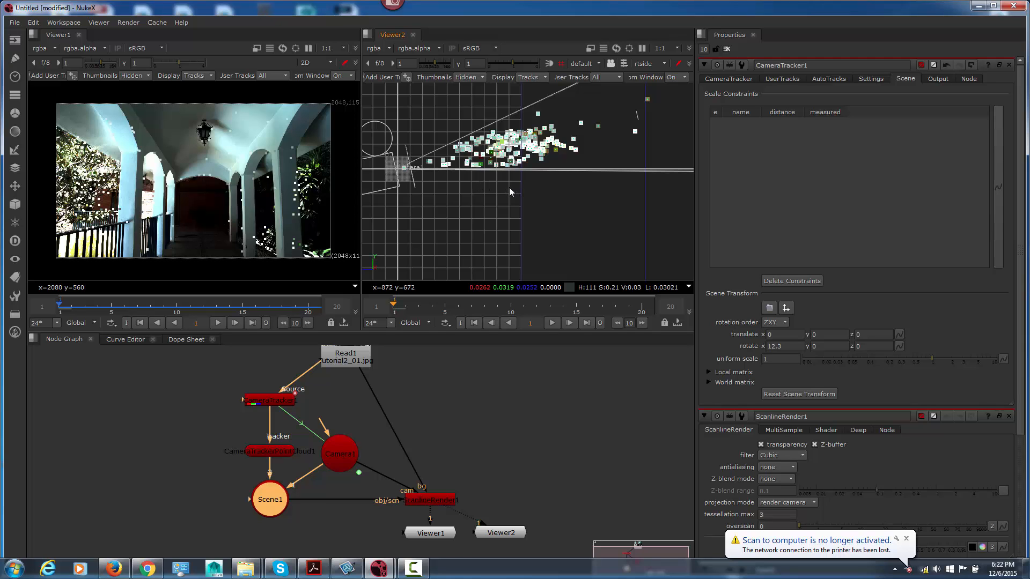
scroll(510, 187, "up", 4)
middle_click_drag(552, 177, 685, 194)
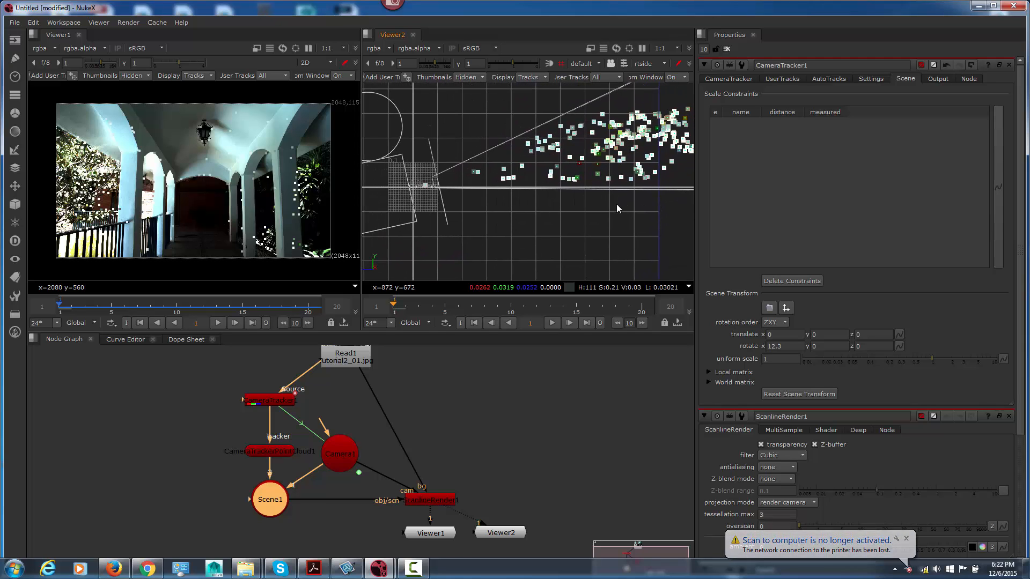
scroll(568, 197, "down", 1)
middle_click_drag(558, 201, 531, 187)
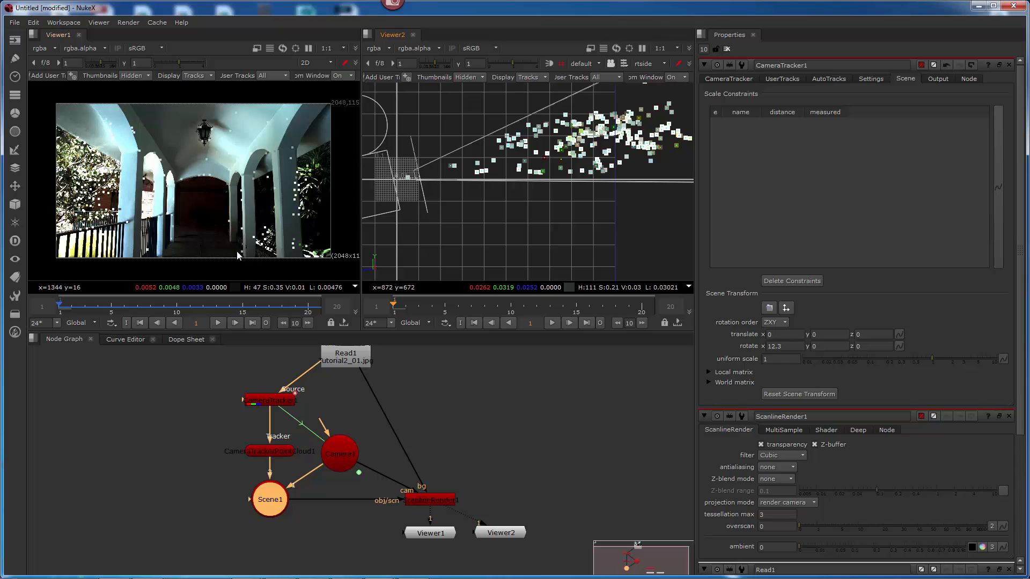
left_click(829, 334)
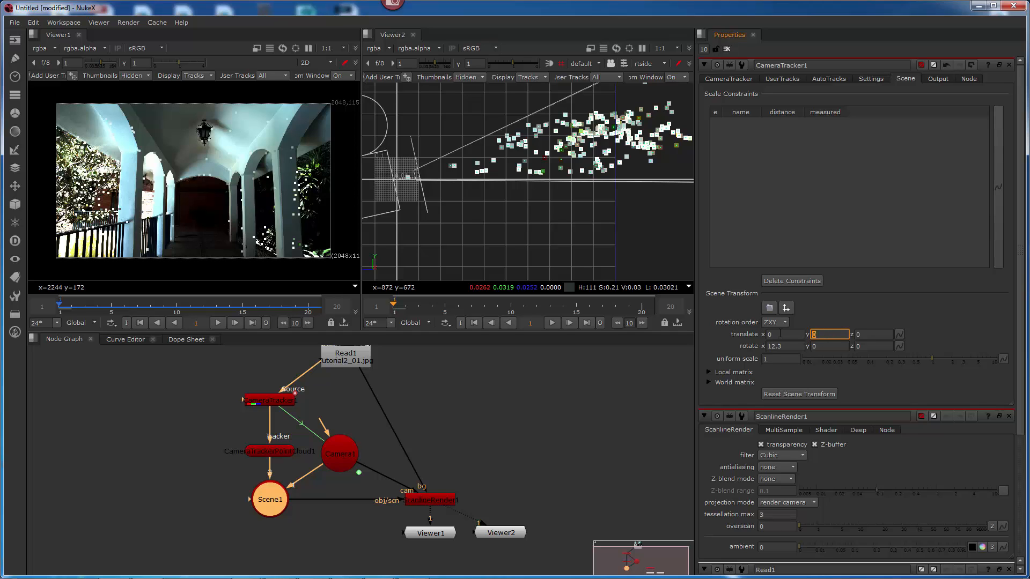
left_click_drag(827, 334, 825, 334)
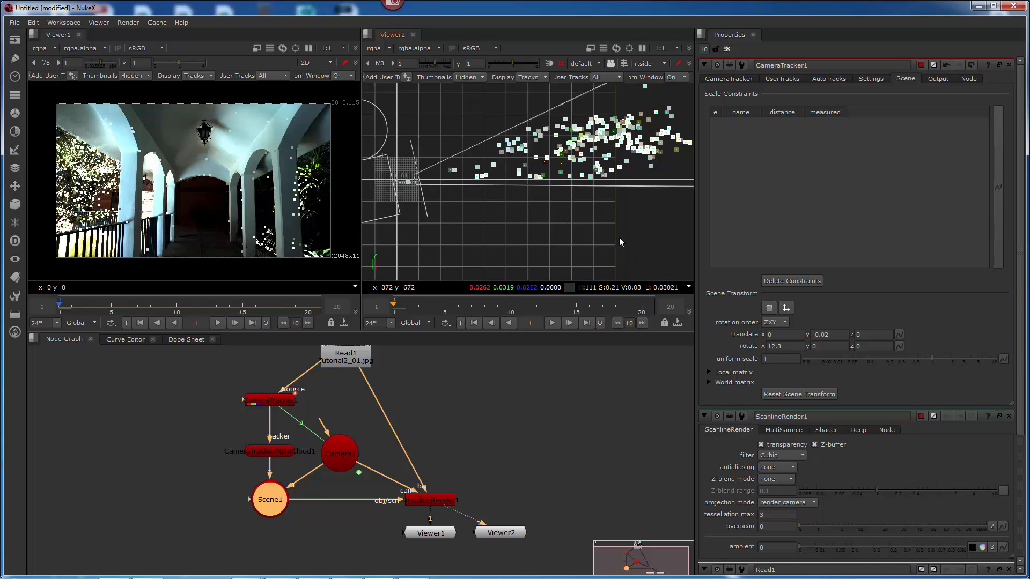
scroll(637, 225, "up", 2)
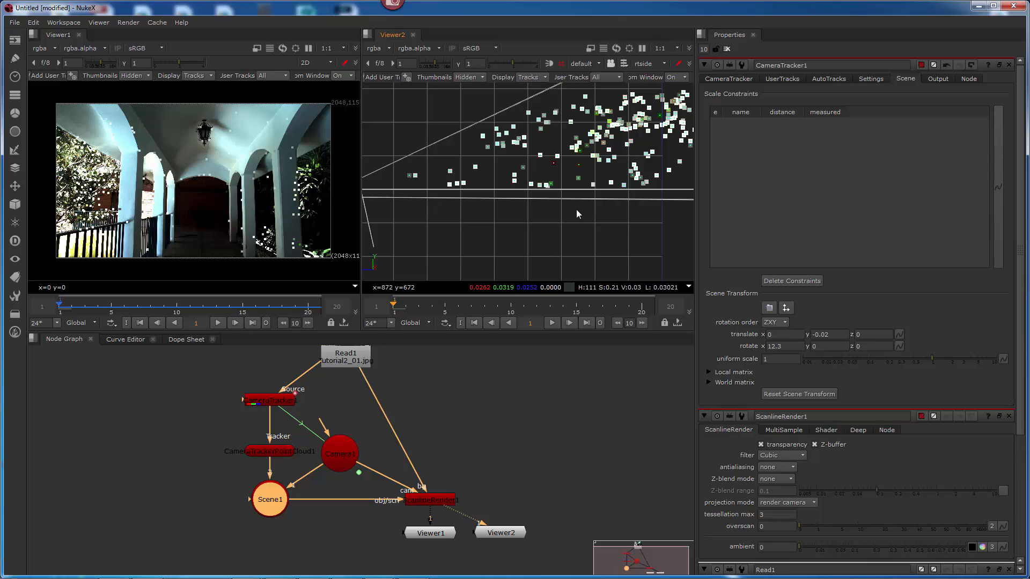
- Switch Viewer2 to the top view and examine how the point cloud lines up with the grid
left_click(662, 63)
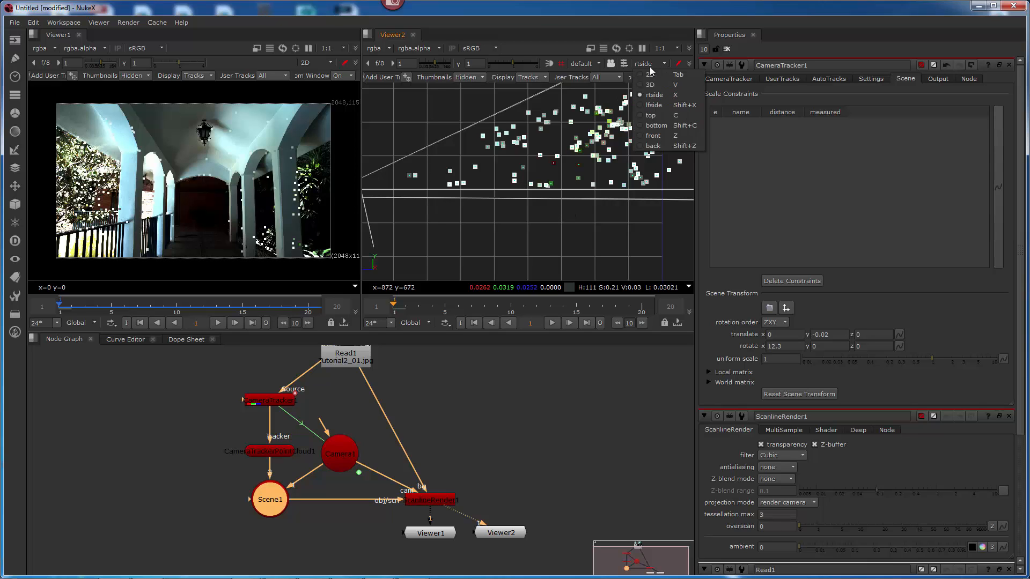
left_click(655, 113)
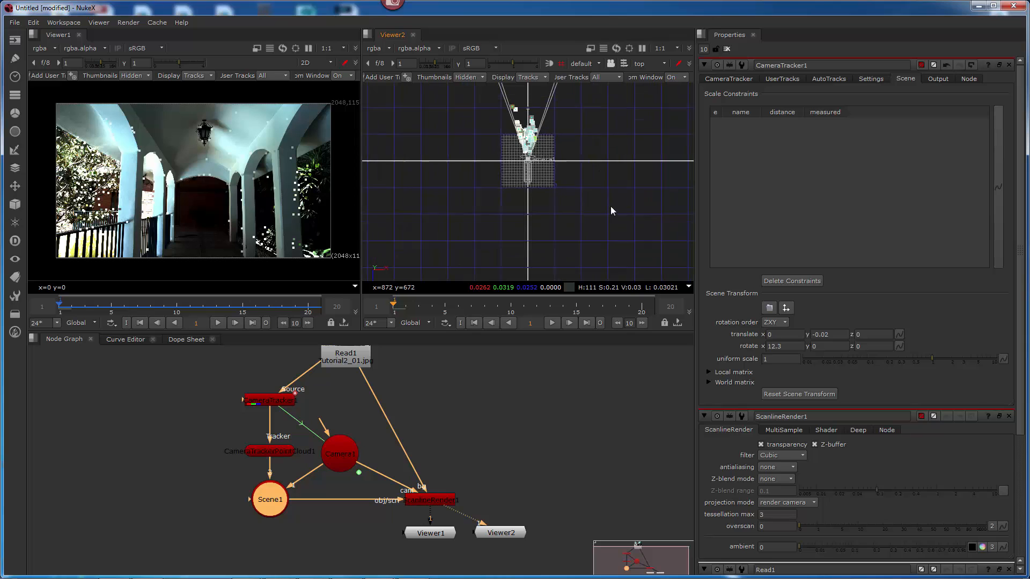
scroll(531, 168, "up", 5)
middle_click_drag(531, 182, 531, 248)
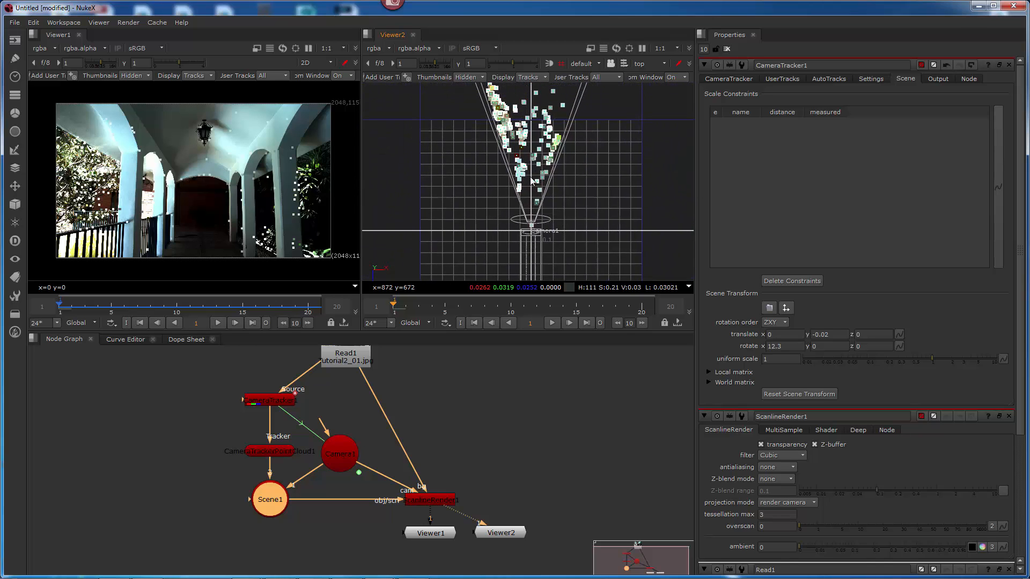
scroll(555, 214, "down", 3)
scroll(575, 193, "up", 1)
scroll(575, 194, "up", 2)
middle_click_drag(575, 182, 585, 211)
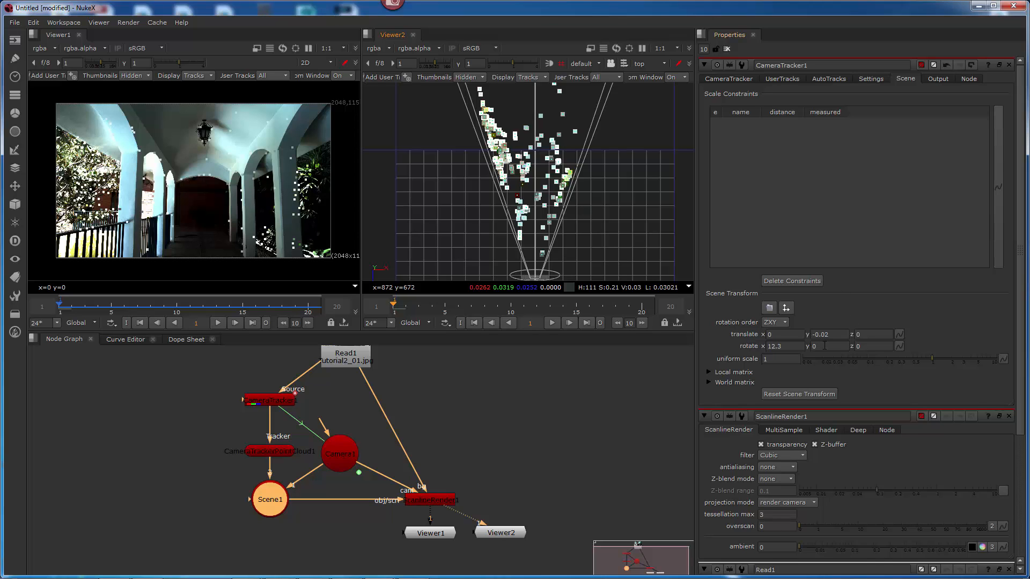
- Try a Y rotation of 17 on the scene transform and return it to 0
middle_click_drag(829, 346, 1021, 347)
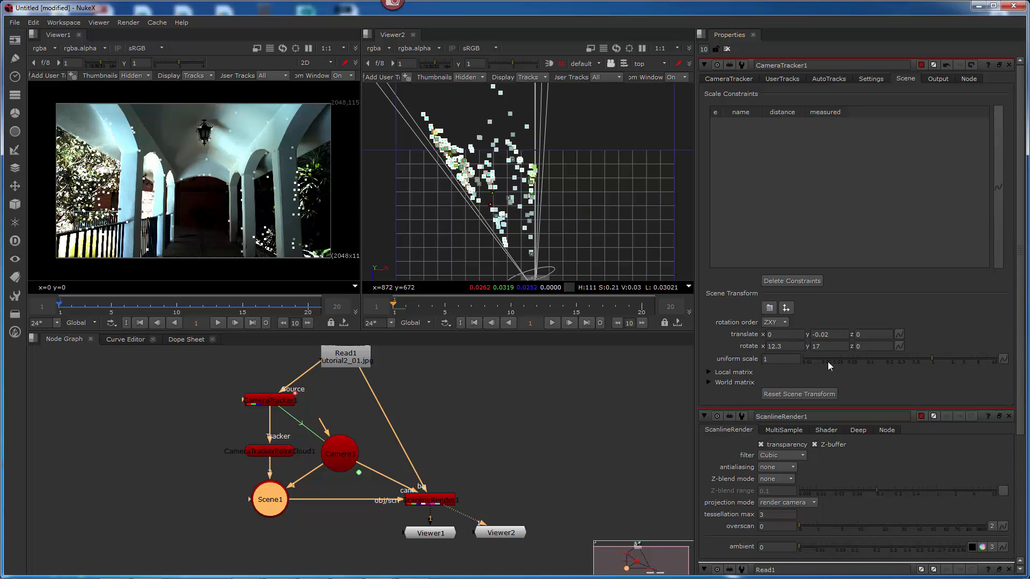
middle_click_drag(833, 342, 687, 347)
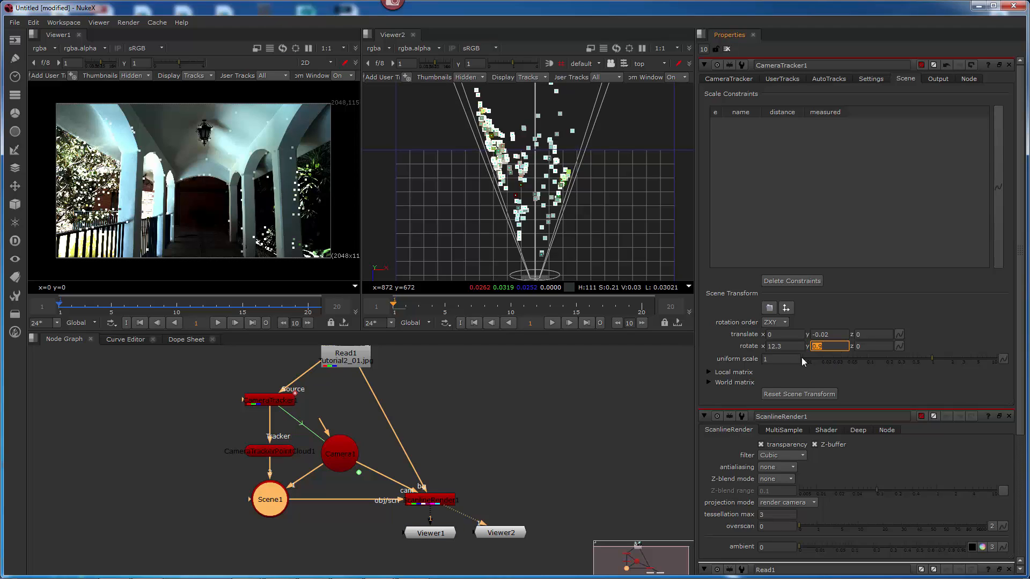
type("0")
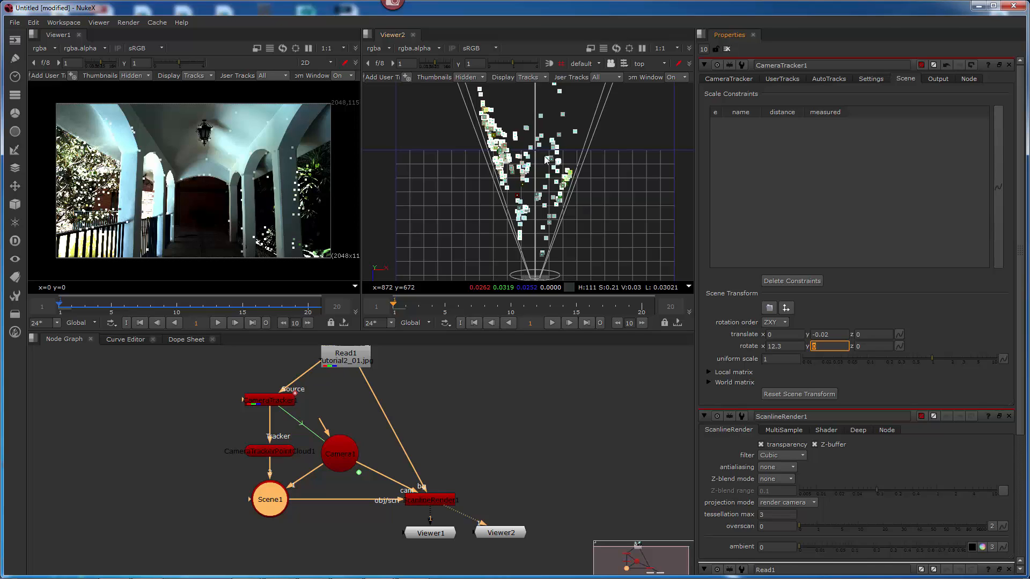
- Switch Viewer2 back to the perspective 3D view and inspect the point cloud against the ground grid
left_click(646, 64)
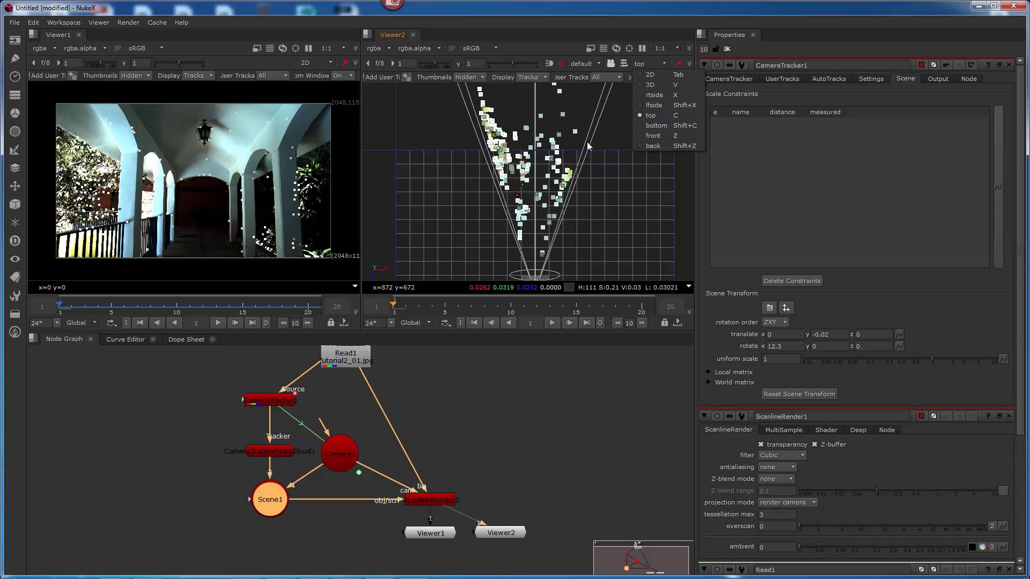
left_click(597, 204)
key("Tab")
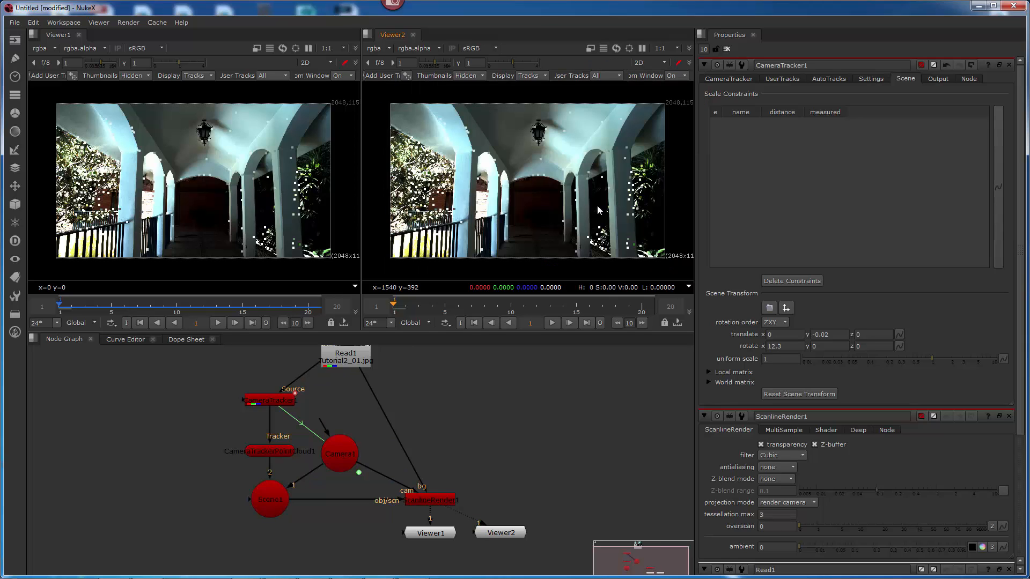
key("Tab")
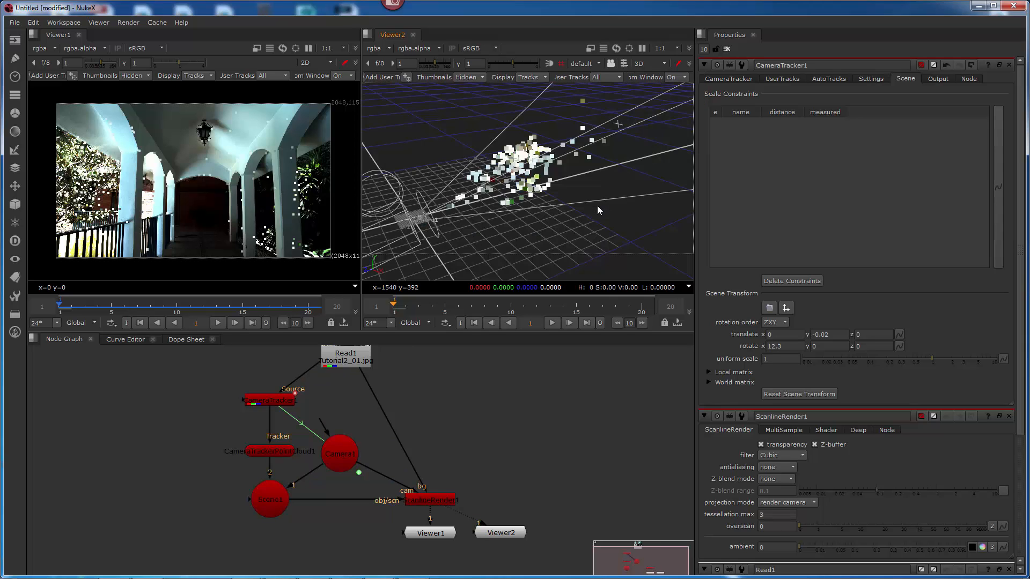
left_click_drag(586, 195, 565, 218, "ctrl")
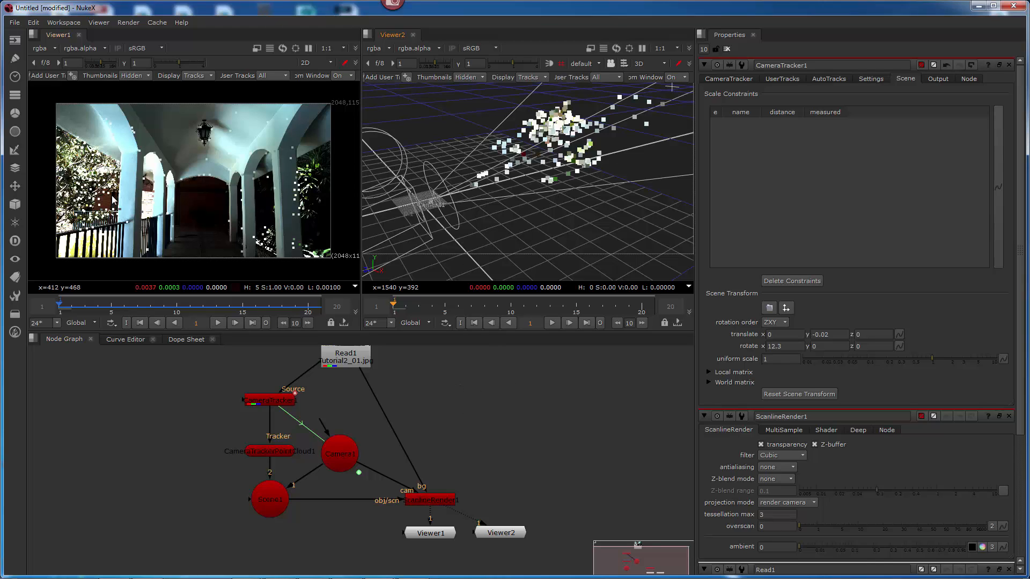
- Add a Cube geometry node and place it in the empty area above ScanlineRender1 in the node graph
left_click(14, 209)
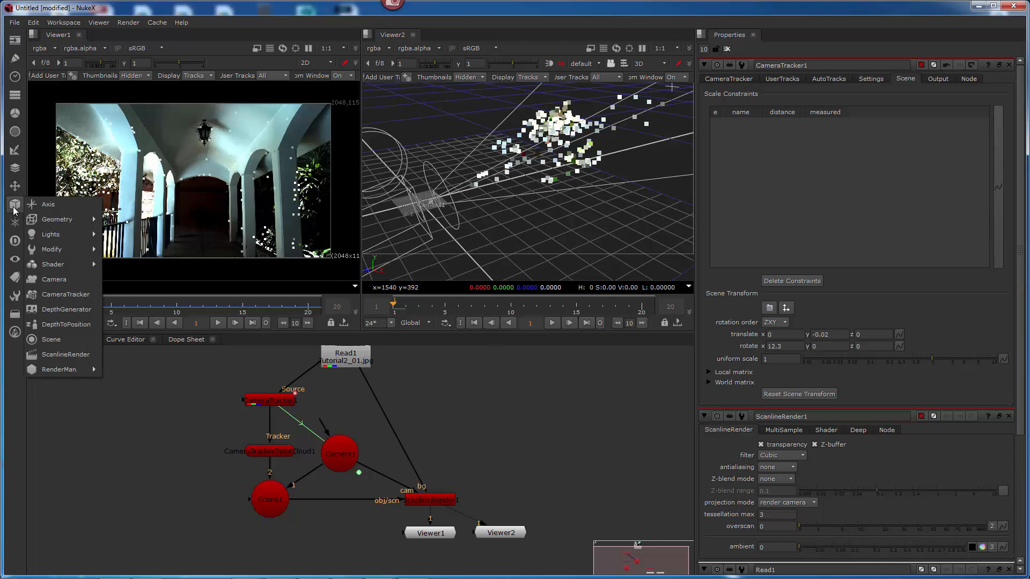
mouse_move(59, 223)
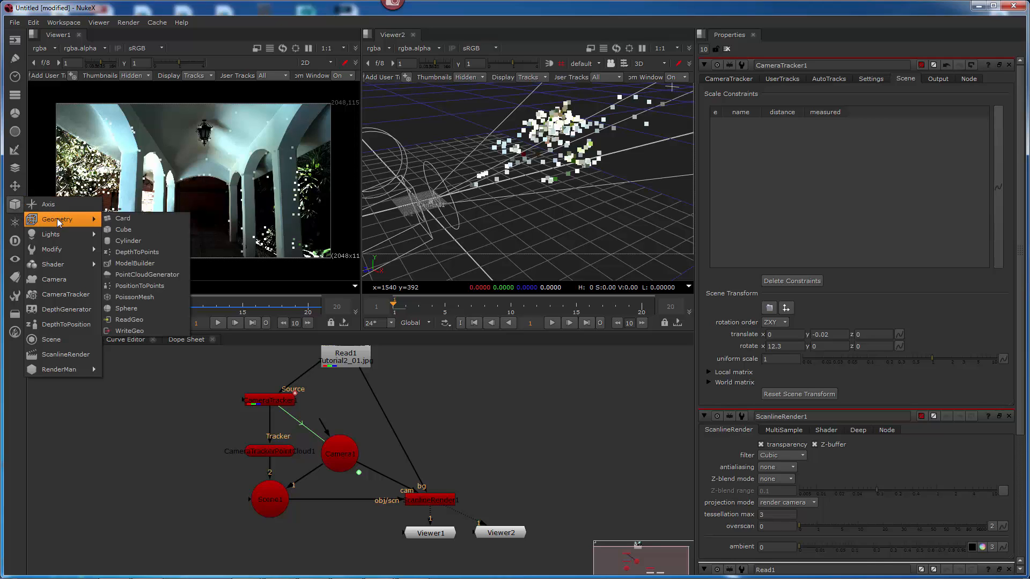
left_click(124, 229)
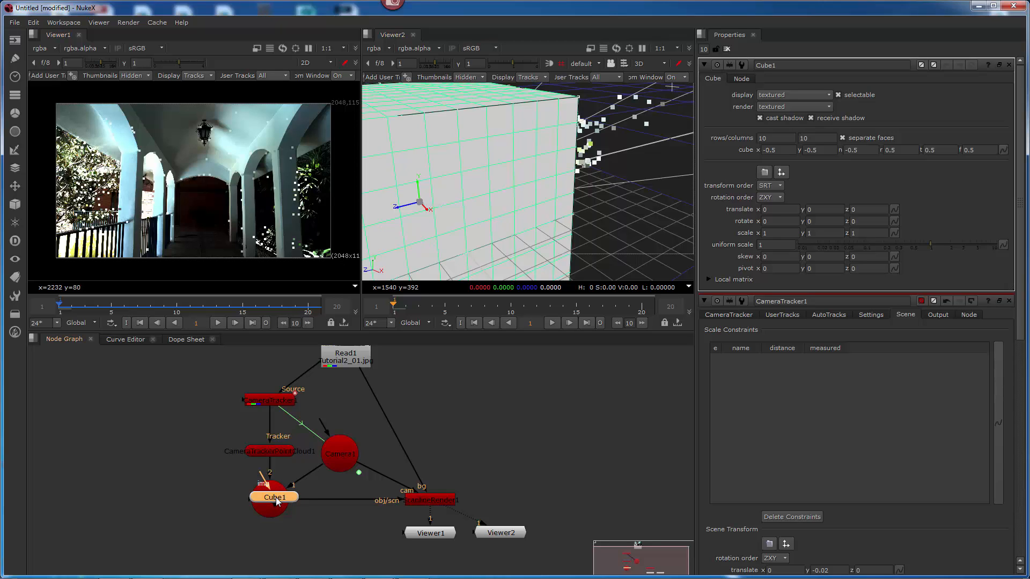
left_click_drag(277, 501, 461, 421)
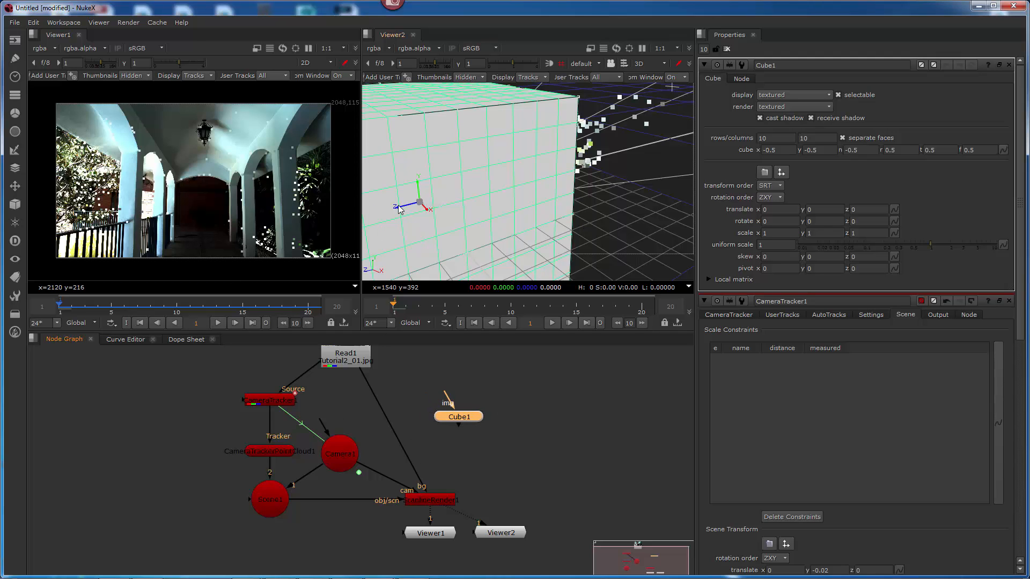
- Move Cube1 along Z to about -1.22 and set its uniform scale to 0.12
left_click_drag(398, 212, 483, 298)
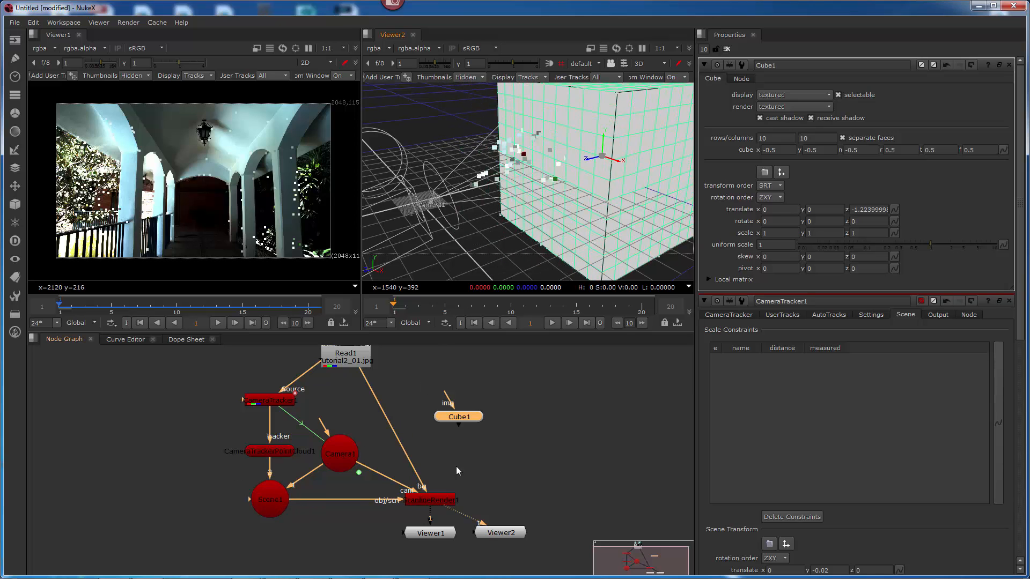
scroll(592, 193, "down", 5)
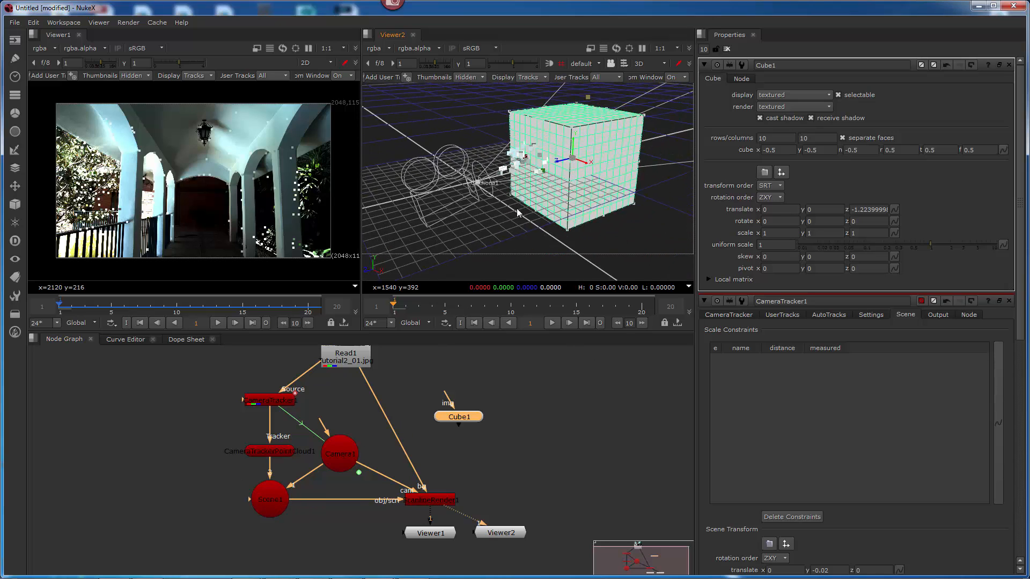
scroll(611, 164, "up", 6)
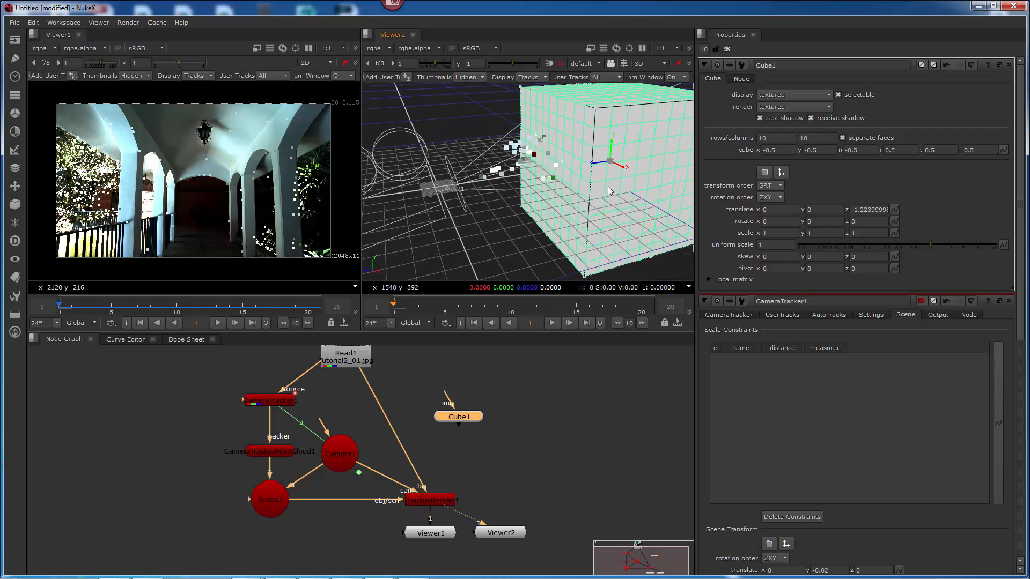
left_click_drag(611, 164, 609, 158)
key("ctrl+z")
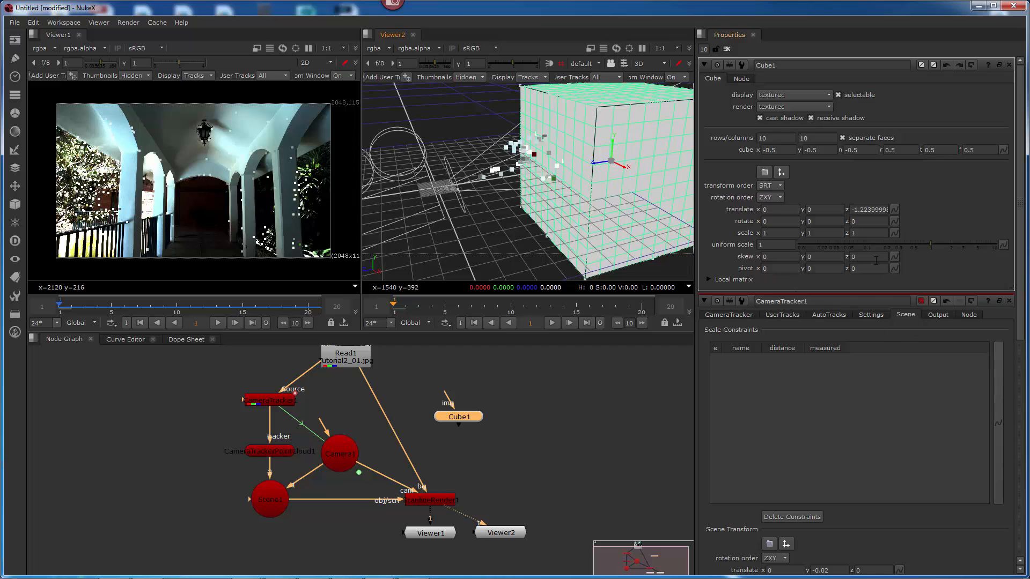
left_click_drag(928, 241, 871, 250)
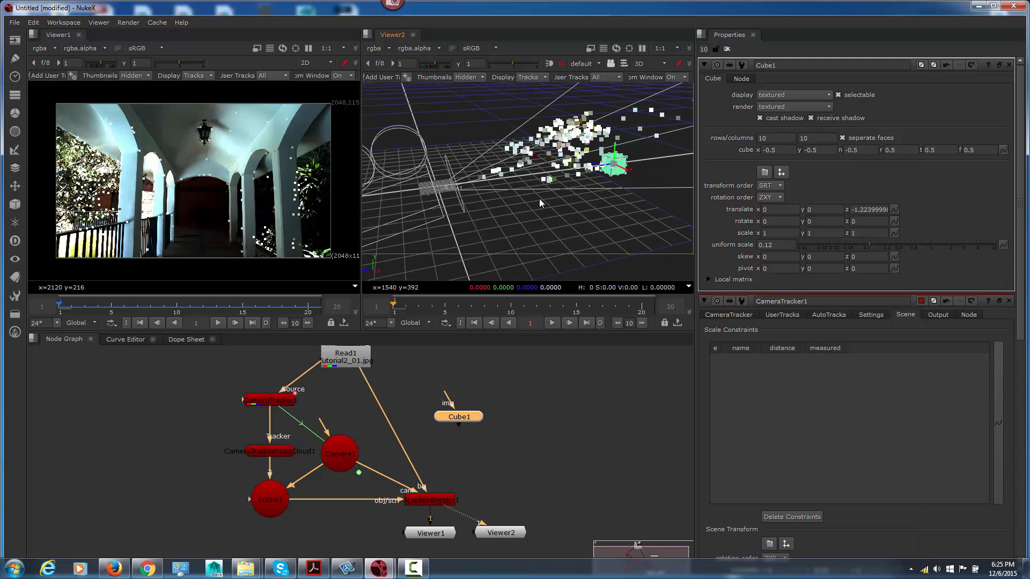
- Reposition Cube1 among the tracked points at about 0.06 in Y and -0.92 in Z
left_click_drag(539, 195, 447, 203, "ctrl")
middle_click_drag(446, 202, 617, 185, "alt")
mouse_move(602, 173)
left_mouse_down()
mouse_move(591, 173)
mouse_move(603, 182)
left_mouse_up()
key("ctrl+z")
middle_click_drag(604, 185, 668, 189, "alt")
left_click_drag(681, 187, 549, 137)
right_click_drag(485, 234, 542, 205, "alt")
middle_click_drag(557, 206, 533, 206, "alt")
mouse_move(534, 209)
right_mouse_down("alt")
mouse_move(474, 179)
mouse_move(488, 197)
mouse_move(539, 207)
mouse_move(626, 203)
mouse_move(538, 214)
right_mouse_up("alt")
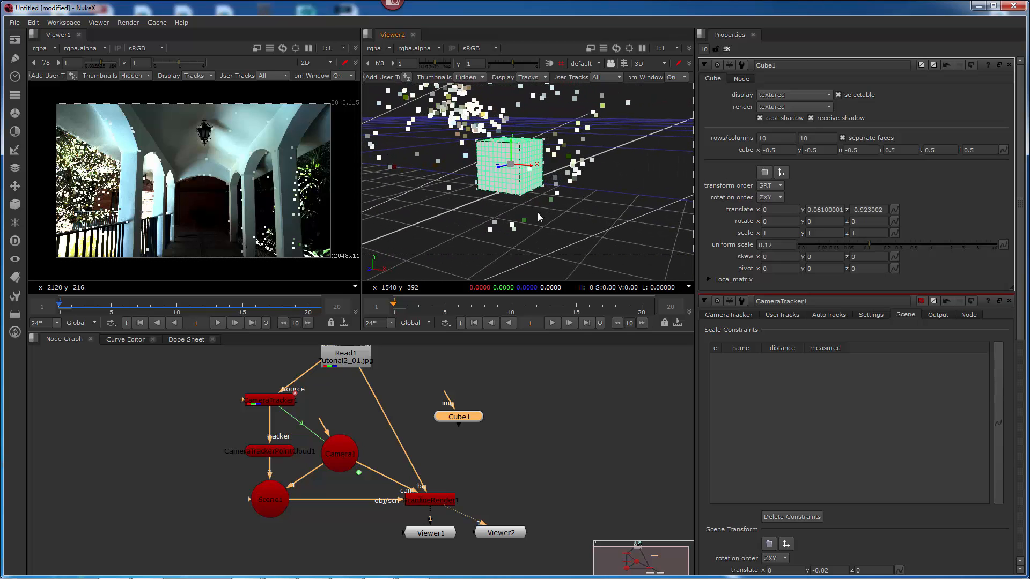
- Add a CheckerBoard node above Cube1 and connect it to the cube's img input as its texture
left_click_drag(471, 421, 474, 427)
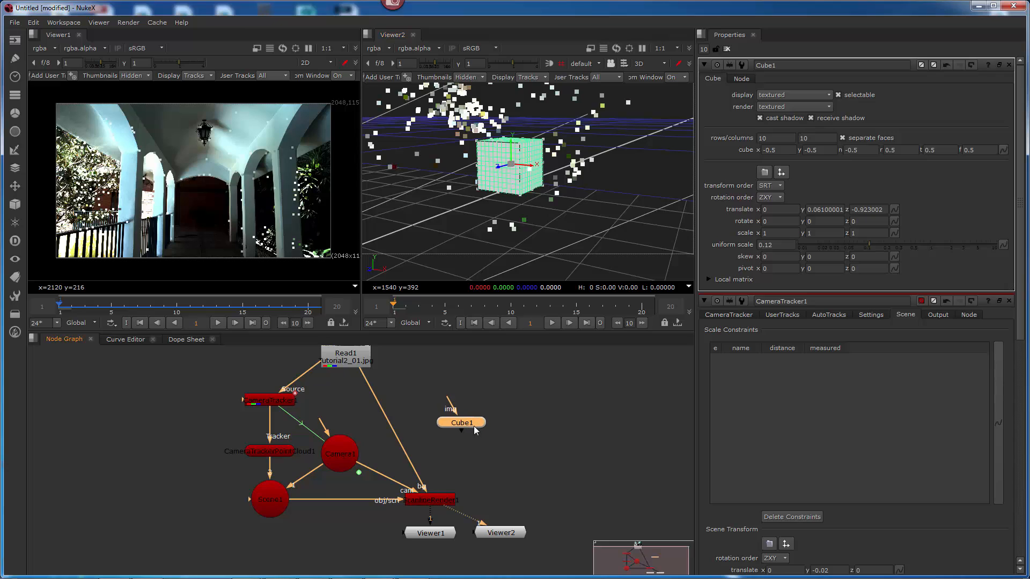
left_click(434, 383)
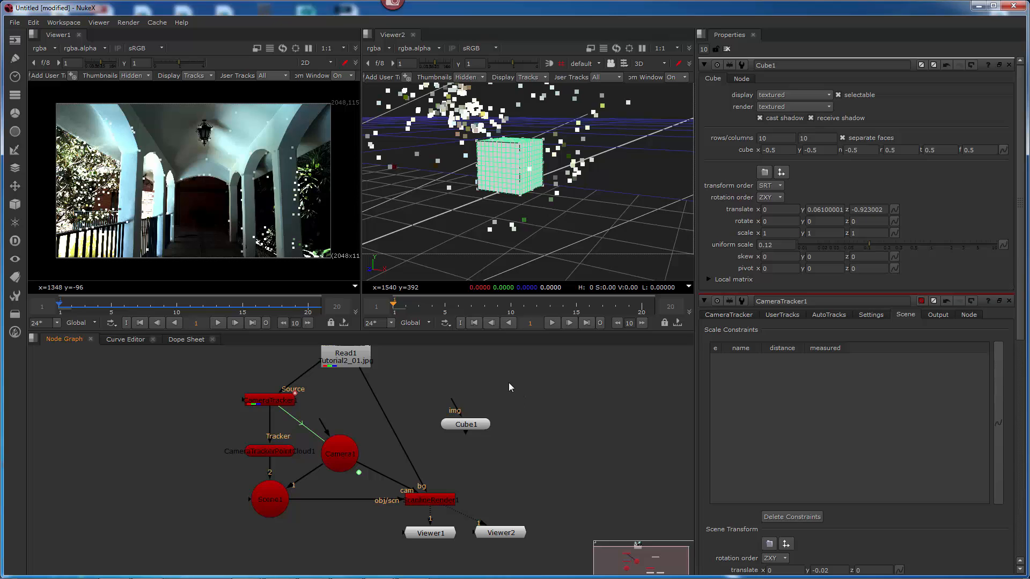
left_click(15, 41)
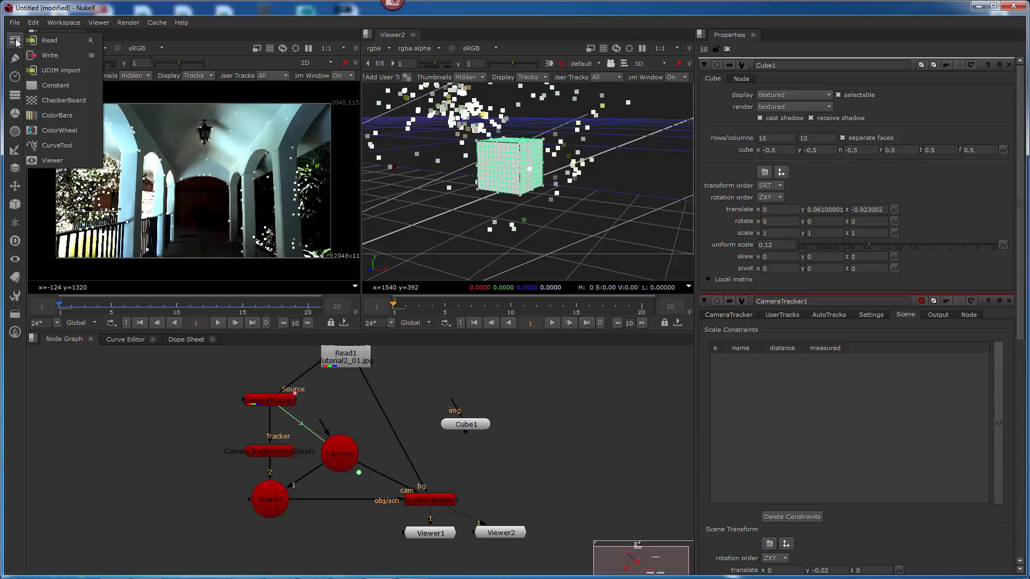
left_click(54, 101)
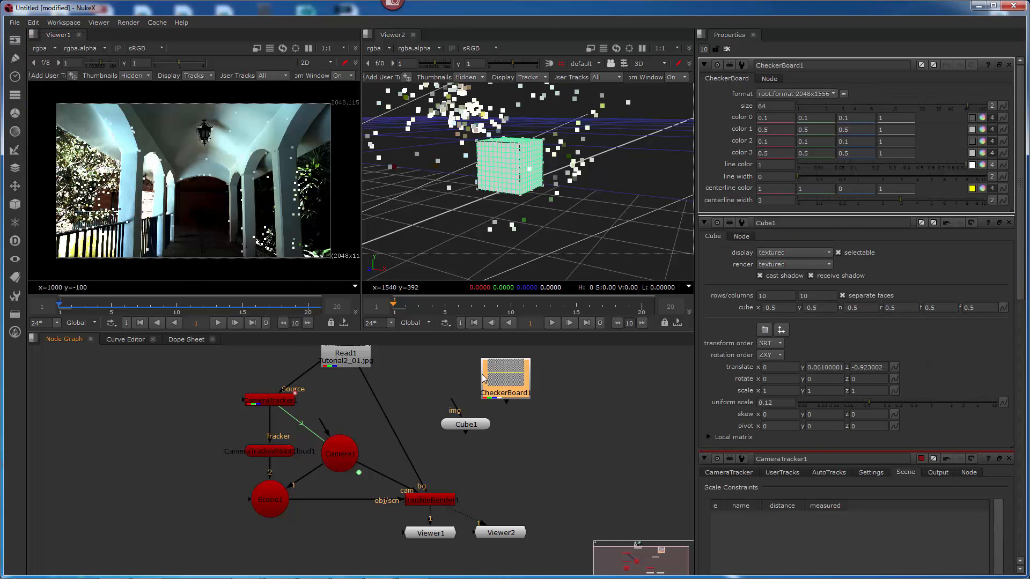
left_click_drag(468, 422, 482, 374)
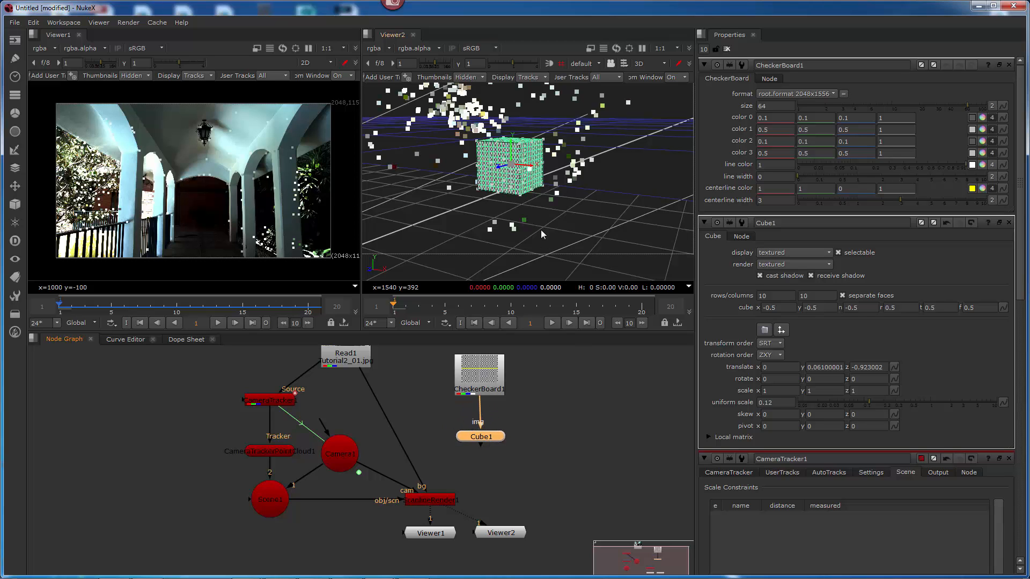
left_click_drag(541, 186, 488, 208, "ctrl")
middle_click_drag(488, 208, 580, 204, "alt")
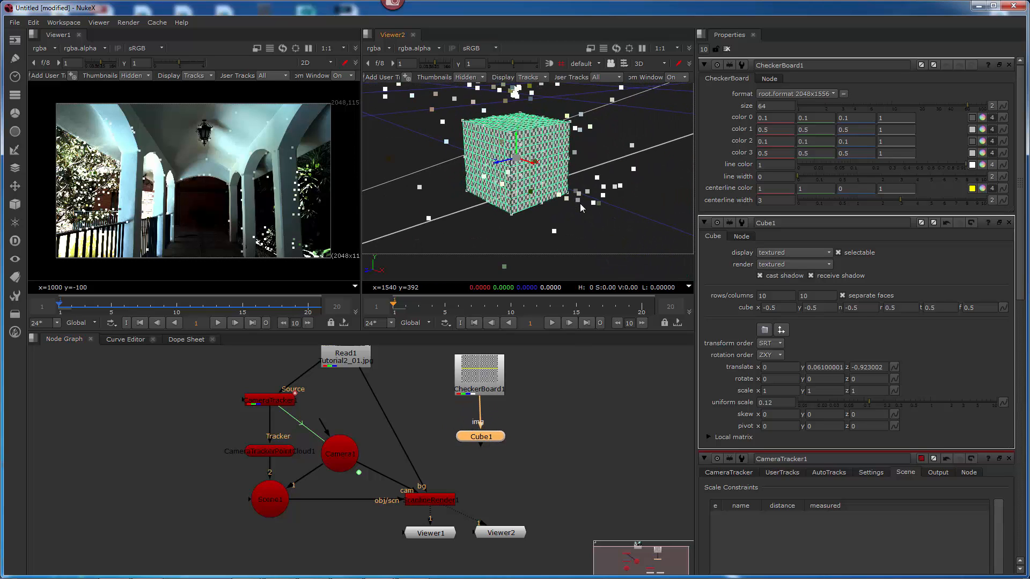
scroll(534, 203, "up", 5)
scroll(533, 202, "down", 4)
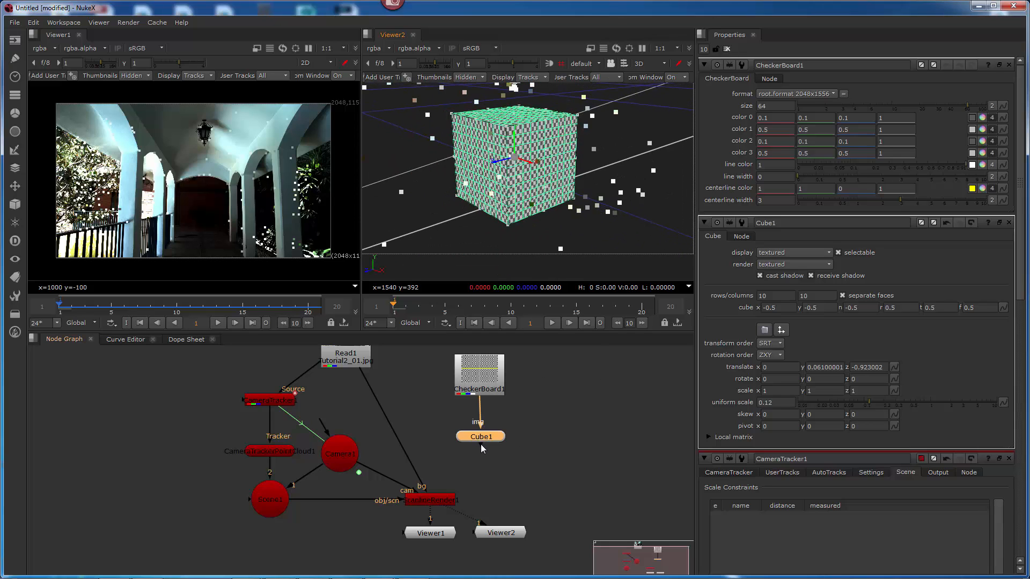
- Connect Cube1 to the Scene node and arrange CheckerBoard1 and Cube1 together to the left of it in the node graph
left_click_drag(480, 444, 276, 498)
left_click_drag(342, 450, 346, 429)
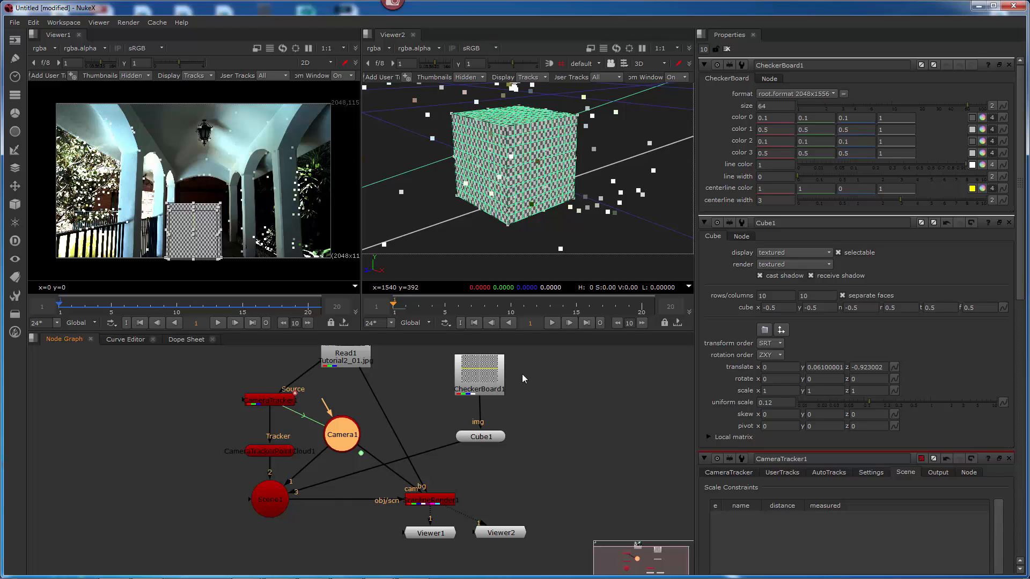
left_click_drag(544, 355, 447, 458)
left_click_drag(545, 455, 414, 330)
left_click_drag(484, 472, 200, 532)
scroll(474, 436, "up", 10)
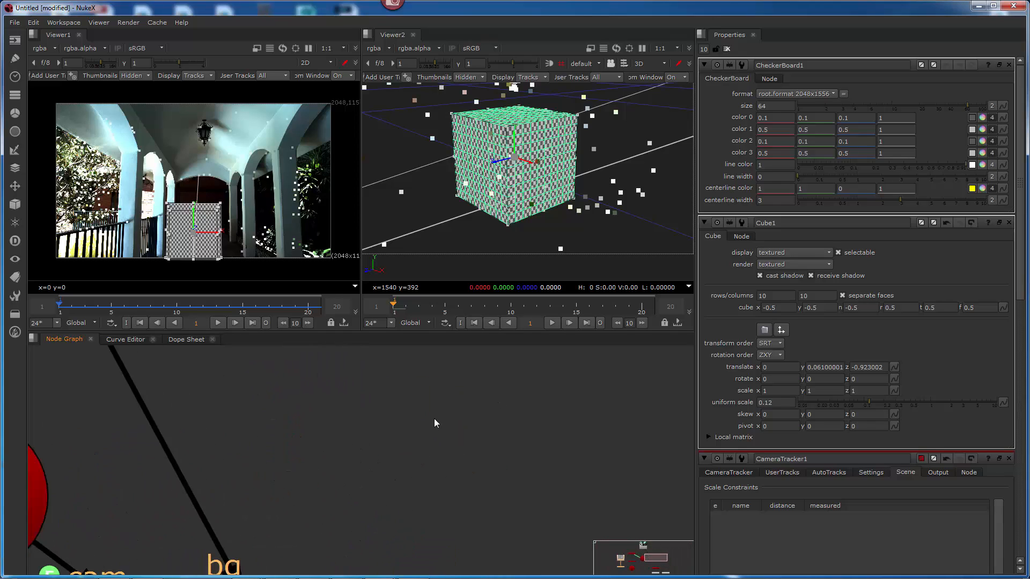
scroll(434, 418, "down", 10)
middle_click_drag(314, 471, 371, 465)
scroll(365, 455, "up", 1)
scroll(365, 455, "down", 2)
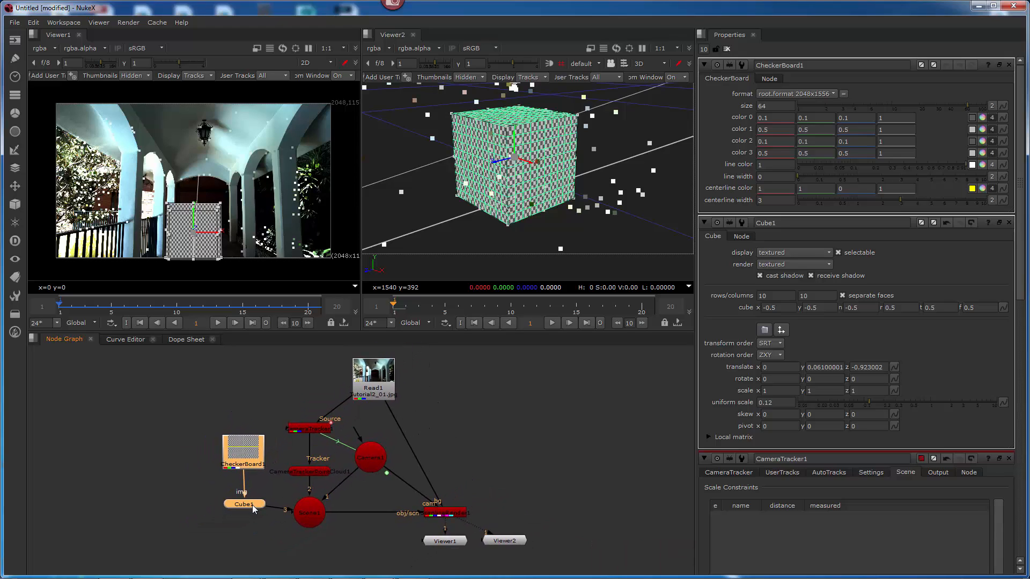
left_click_drag(253, 504, 249, 515)
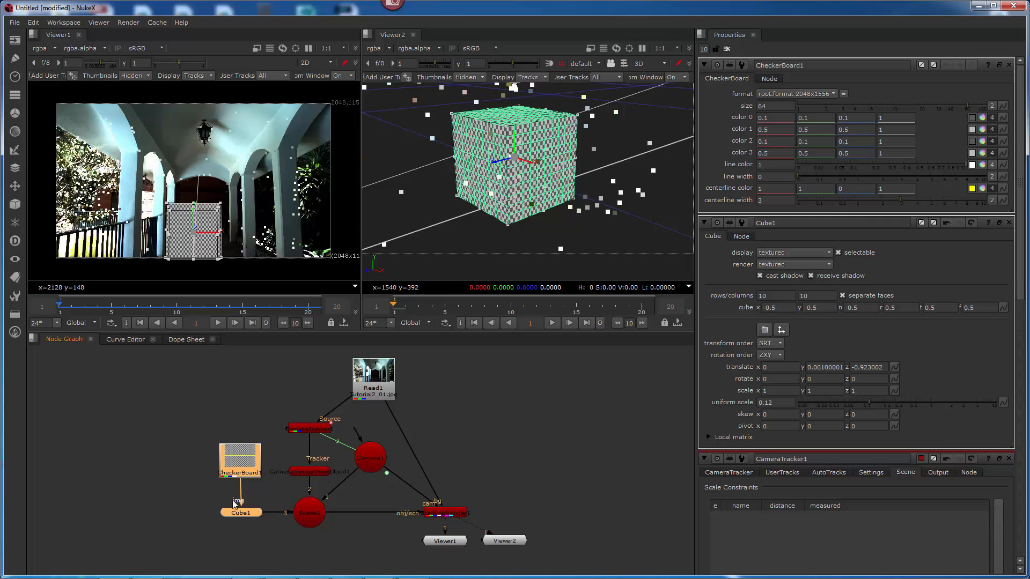
- Reduce Cube1's uniform scale to 0.078
double_click(242, 514)
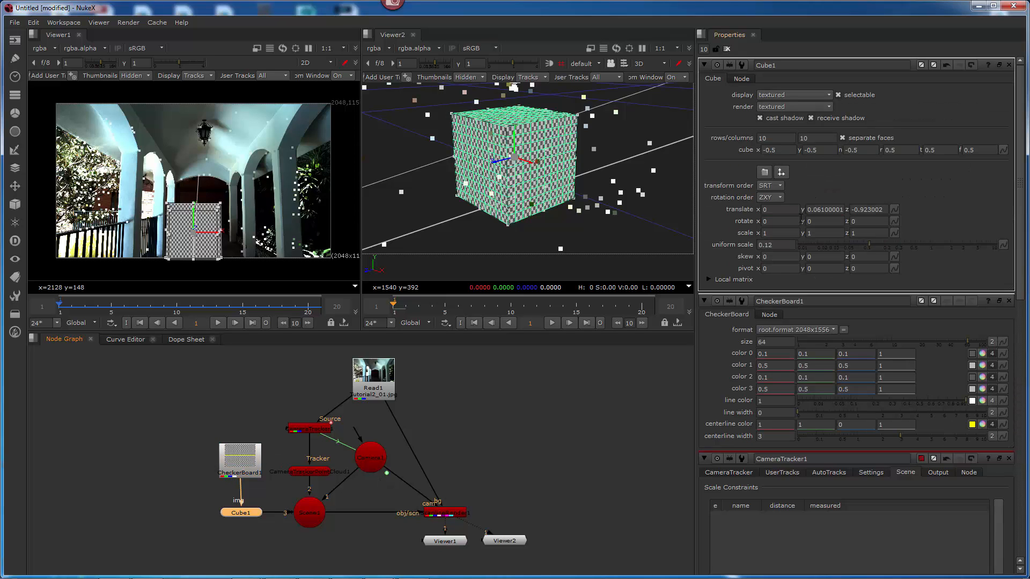
left_click_drag(870, 247, 859, 253)
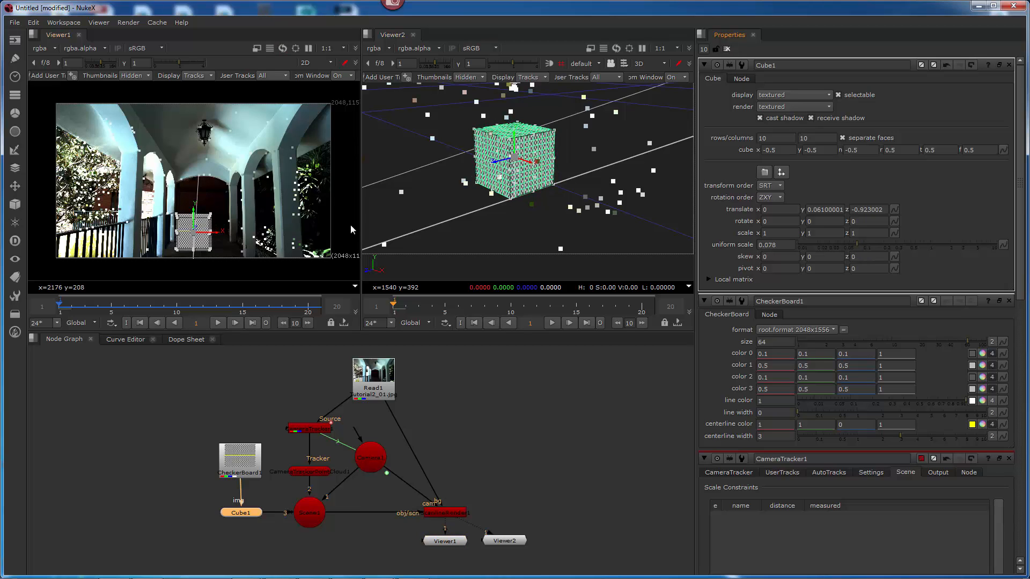
mouse_move(509, 185)
right_mouse_down("alt")
mouse_move(523, 204)
mouse_move(475, 213)
mouse_move(504, 230)
mouse_move(521, 171)
right_mouse_up("alt")
left_click_drag(529, 153, 532, 160)
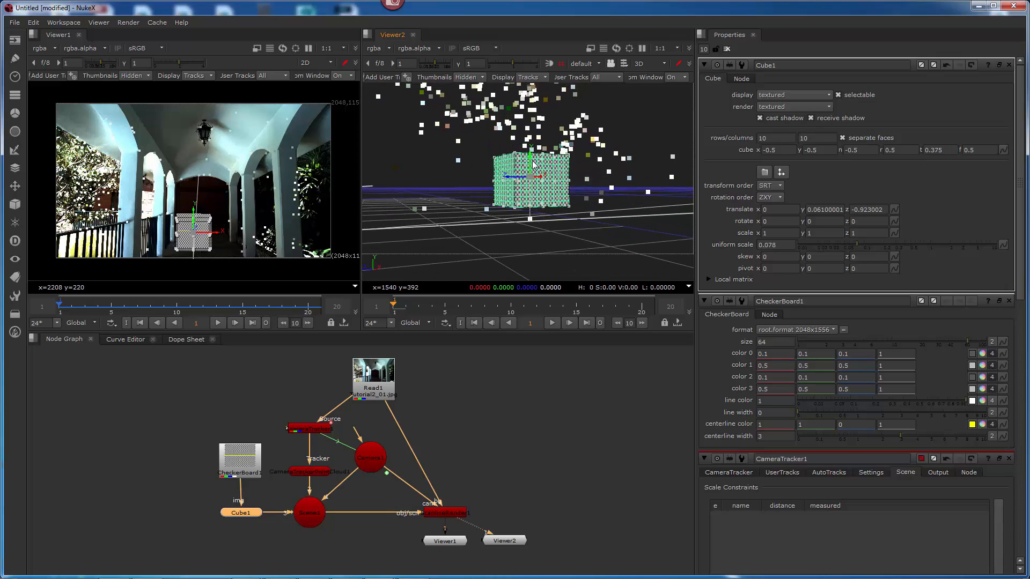
key("c")
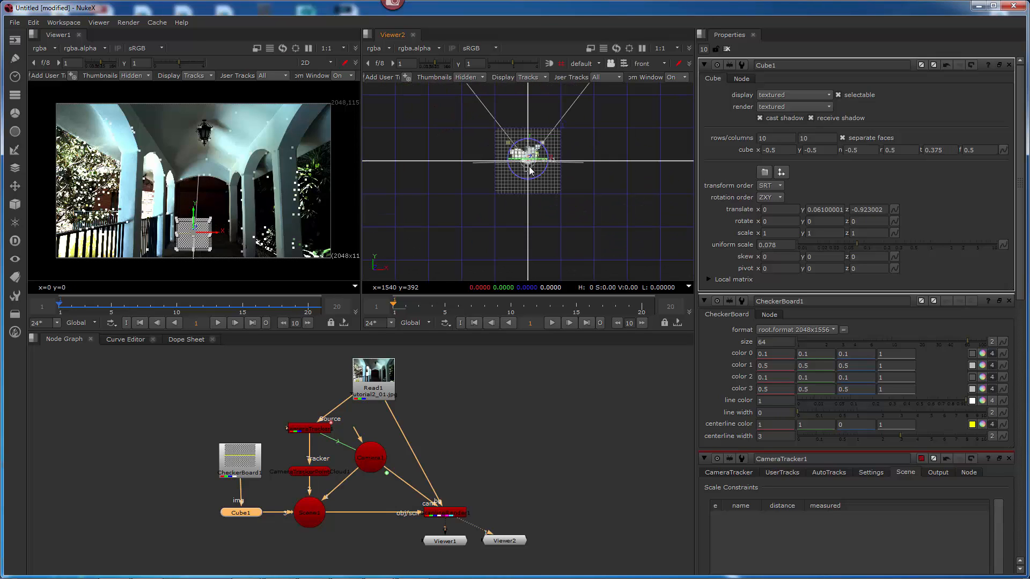
key("ctrl+z")
key("f")
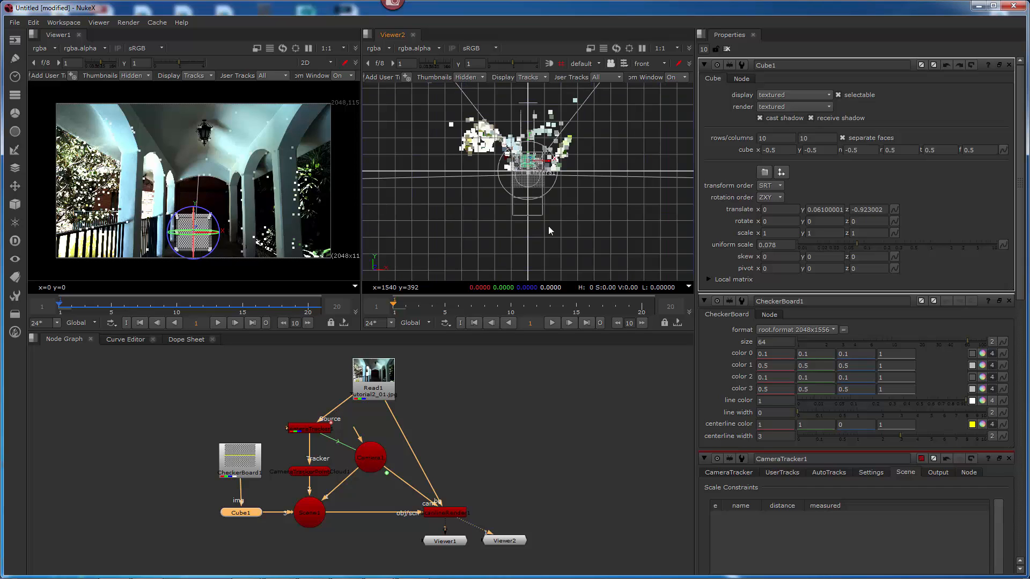
middle_click_drag(548, 227, 507, 221)
left_click(644, 64)
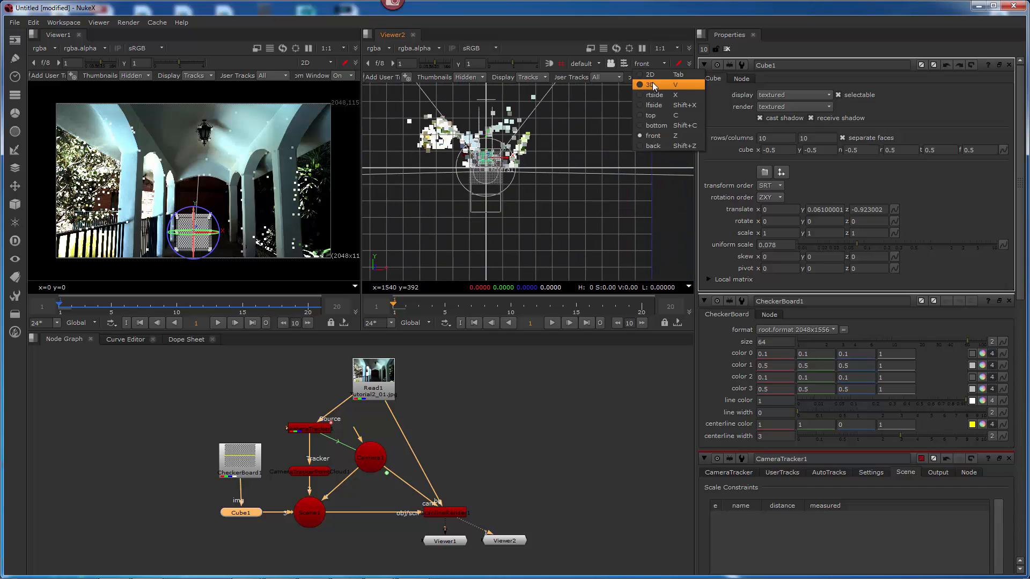
left_click(642, 76)
- Lower Cube1 onto the ground plane at about 0.04 in Y
left_click_drag(562, 200, 559, 177, "ctrl")
scroll(518, 228, "down", 2)
key("ctrl+z")
scroll(534, 185, "up", 1)
scroll(551, 183, "up", 2)
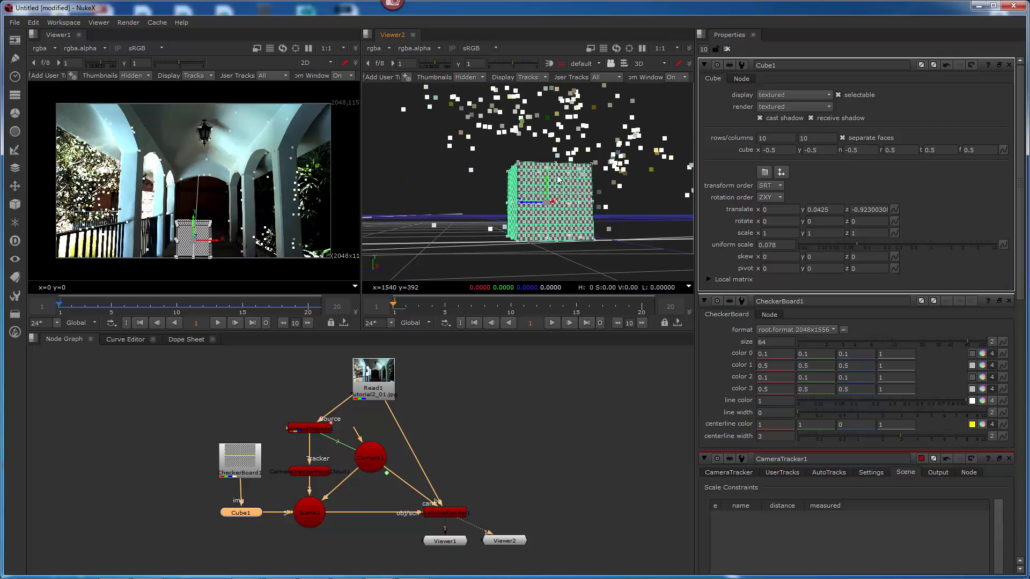
left_click_drag(504, 211, 492, 185, "ctrl")
key("ctrl+z")
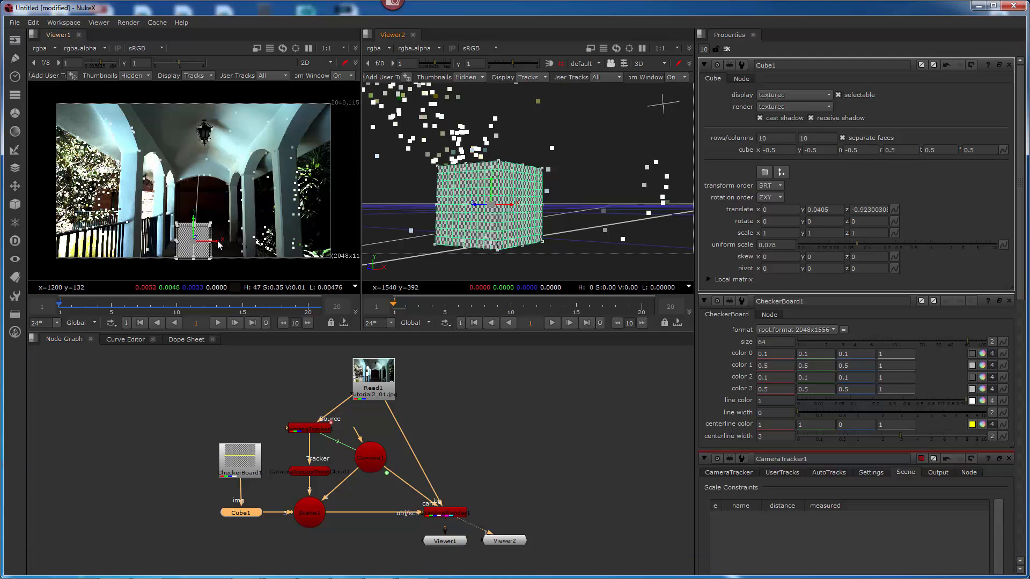
- Move Cube1 along X to about 0.076 in the rendered corridor view
left_click_drag(215, 241, 220, 241)
key("ctrl+z")
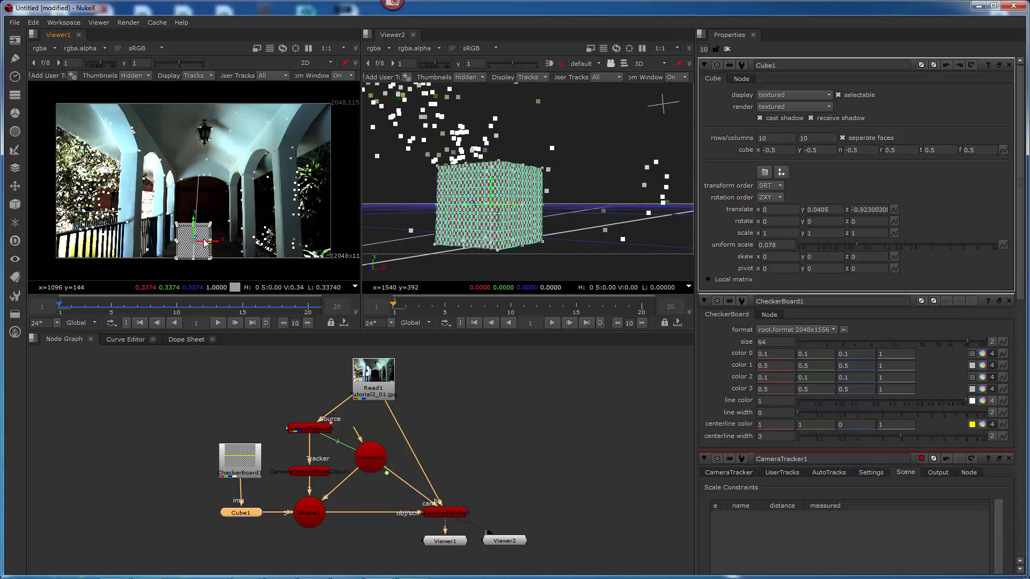
left_click_drag(205, 245, 237, 246)
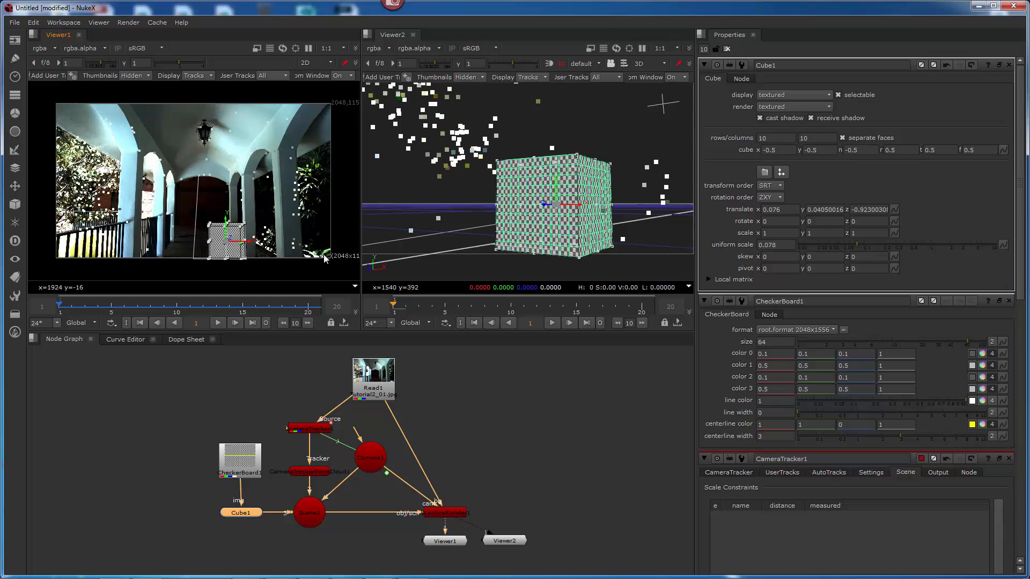
- Shift Cube1 further along X to about 0.098, beside the nearby tracked points
left_click_drag(528, 183, 593, 219, "ctrl")
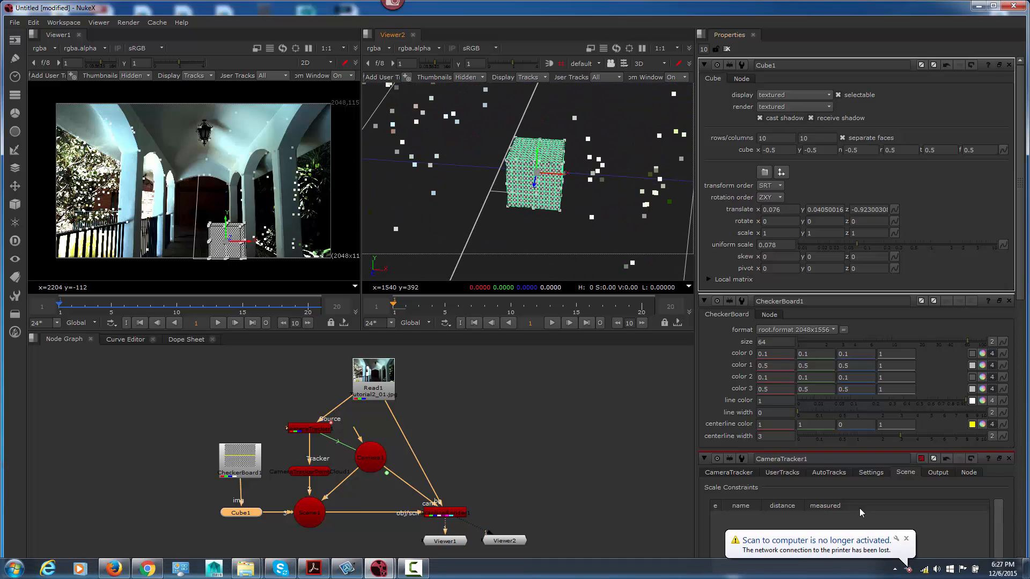
left_click(907, 539)
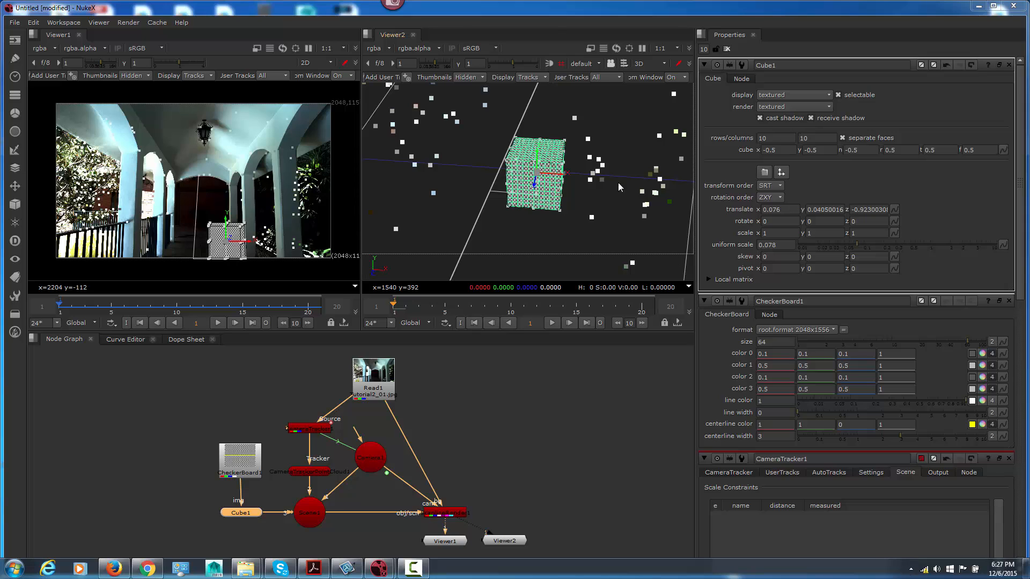
left_click_drag(557, 175, 564, 178)
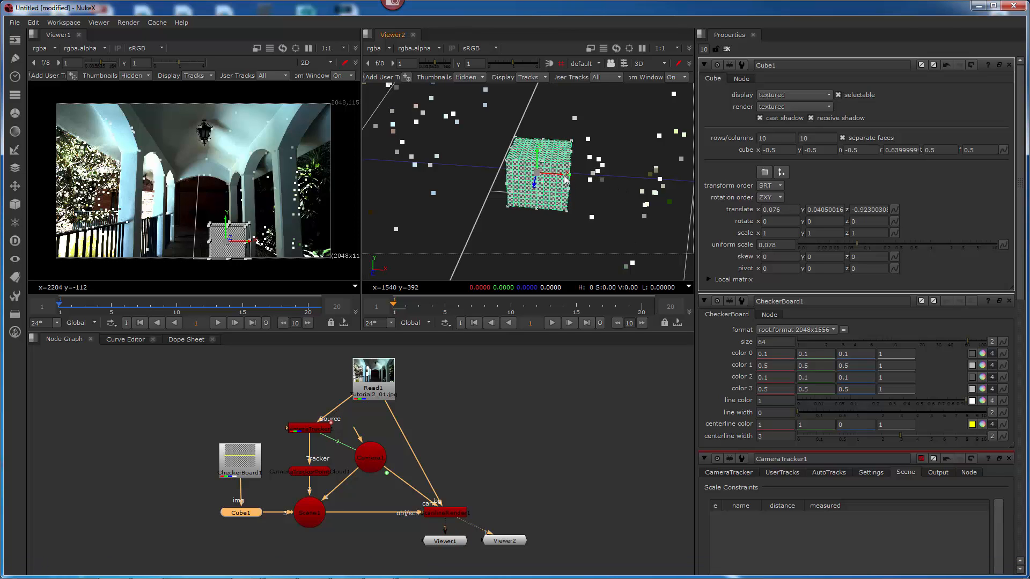
key("ctrl+z")
scroll(558, 211, "up", 3)
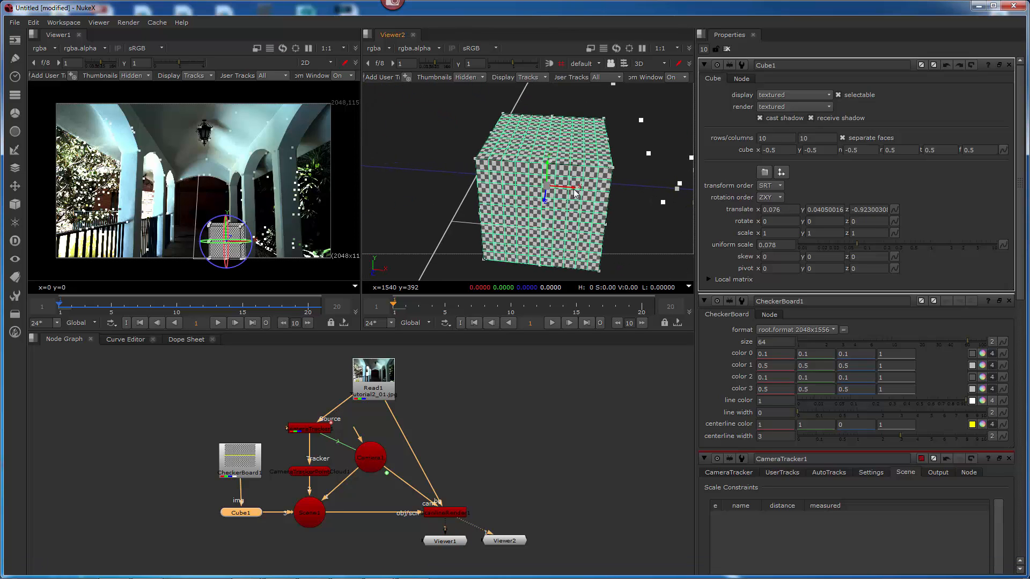
left_click_drag(573, 191, 595, 203)
scroll(558, 207, "down", 3)
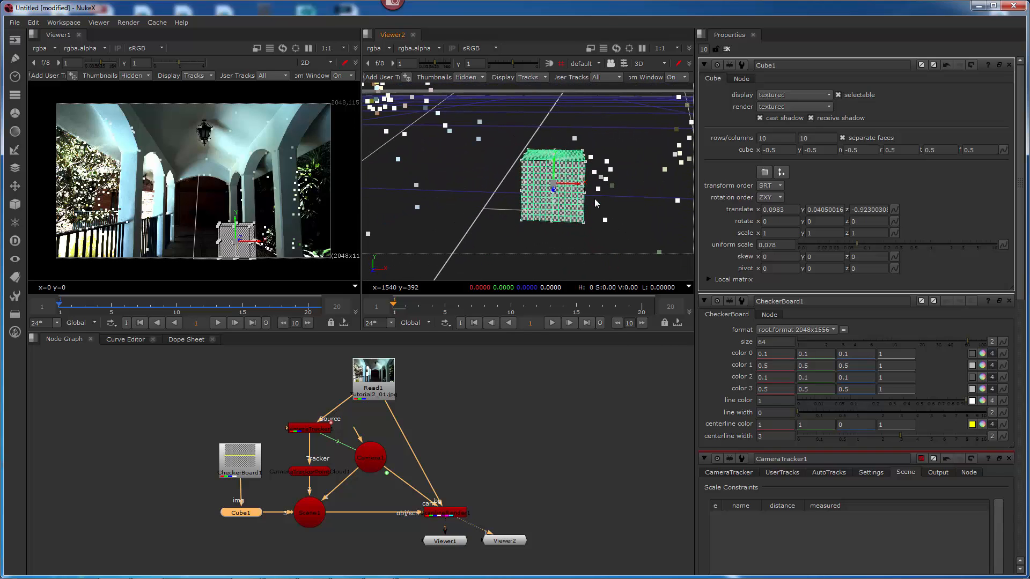
left_click_drag(475, 189, 538, 215, "ctrl")
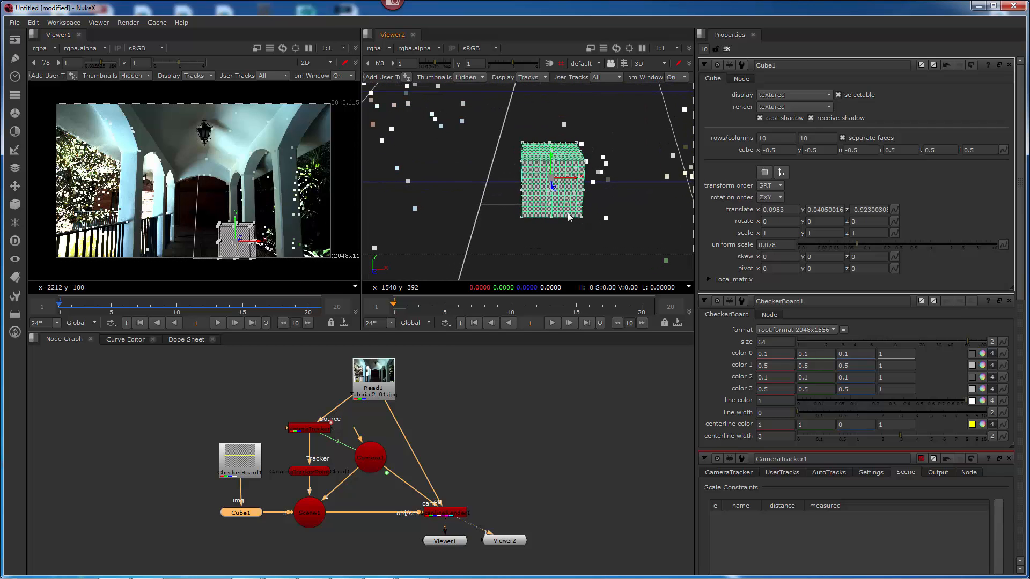
left_click_drag(569, 217, 588, 202, "ctrl")
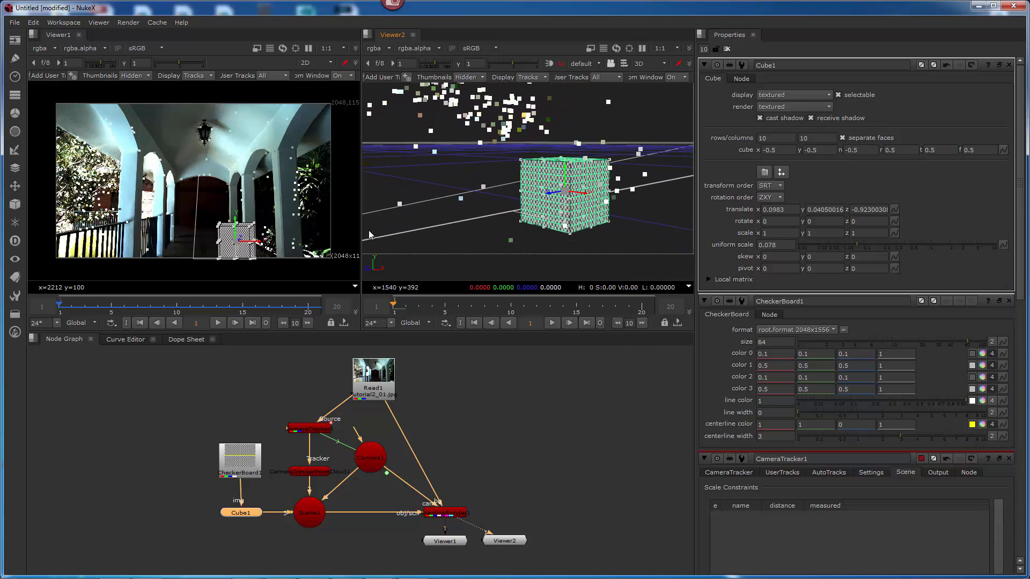
- Play the render in Viewer1, examine the cube's tracking at full size, and return to frame 1
left_click(221, 320)
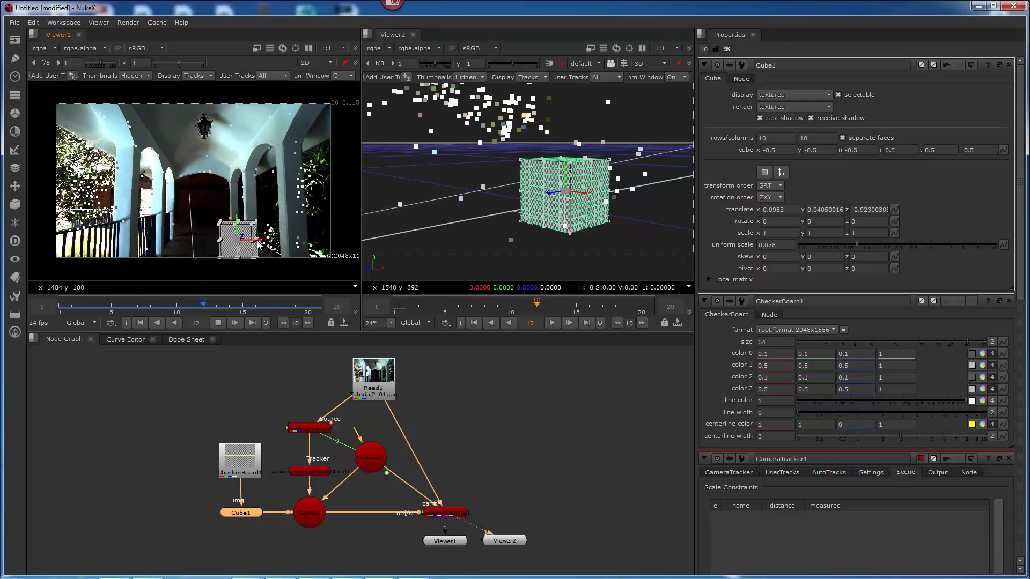
key("space")
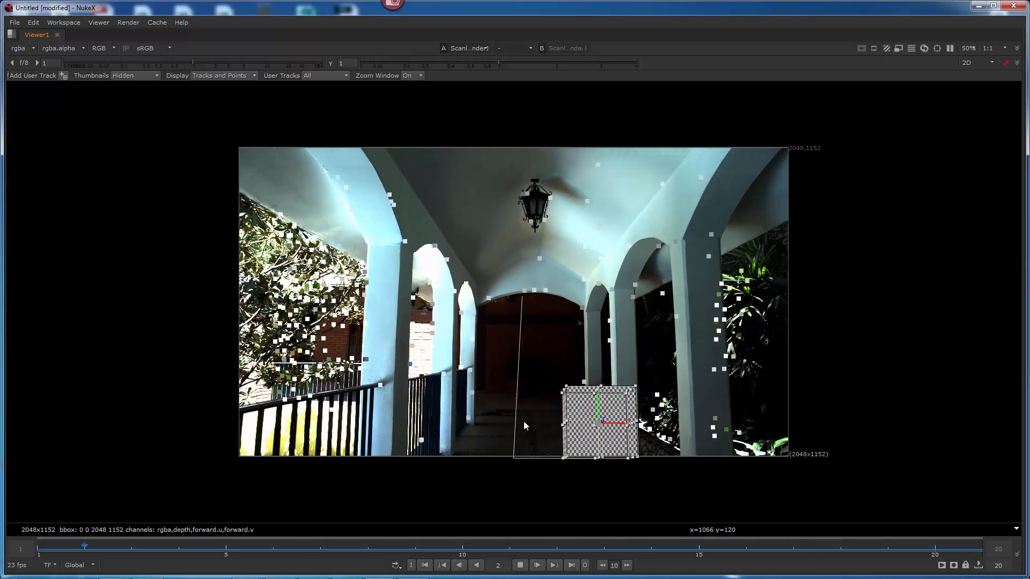
key("space")
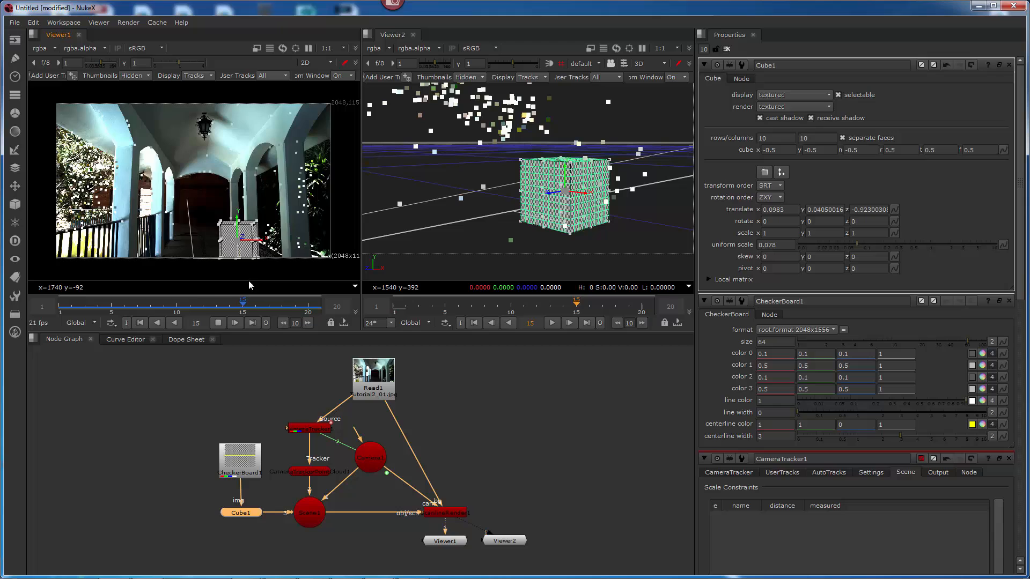
left_click(218, 324)
left_click(139, 323)
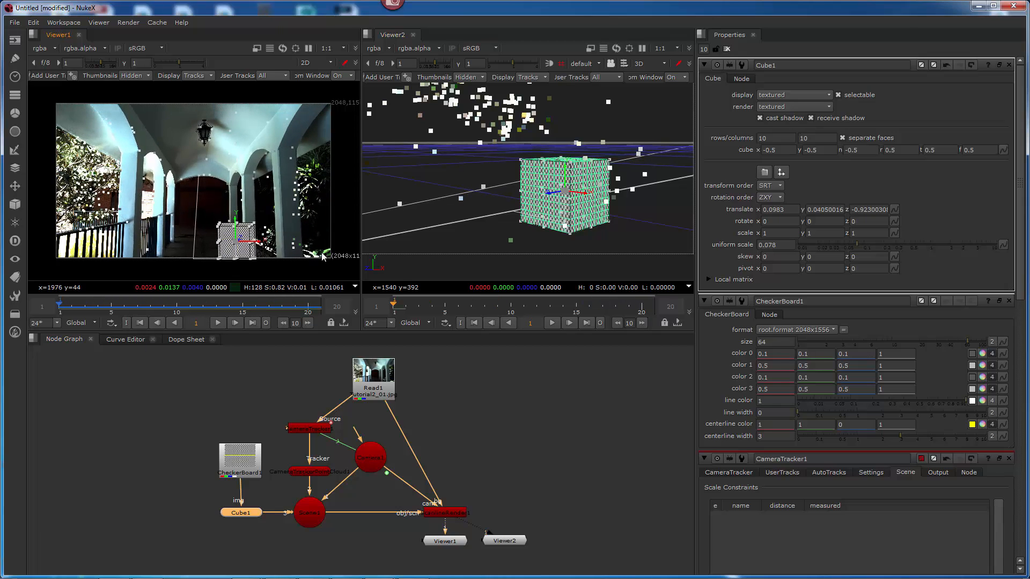
- Close the Viewer2 pane, leaving Viewer1 as the only viewer
left_click_drag(538, 195, 564, 237, "ctrl")
scroll(572, 223, "down", 4)
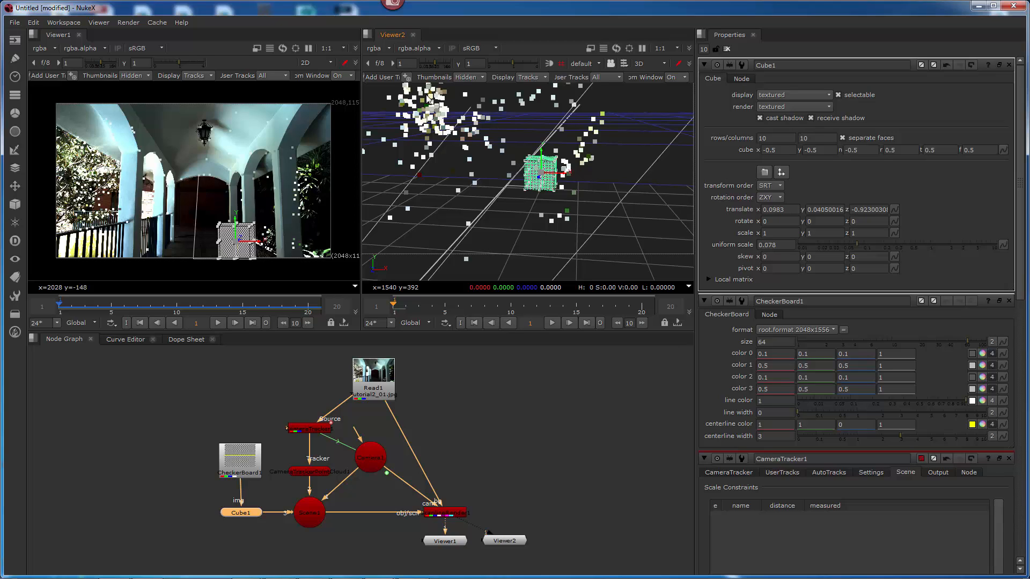
left_click(368, 33)
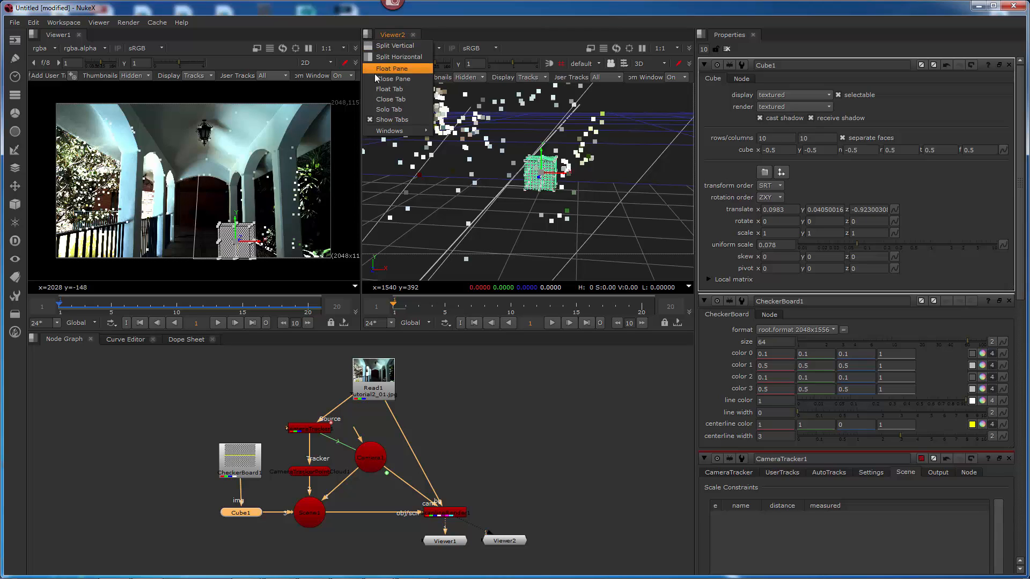
left_click(406, 80)
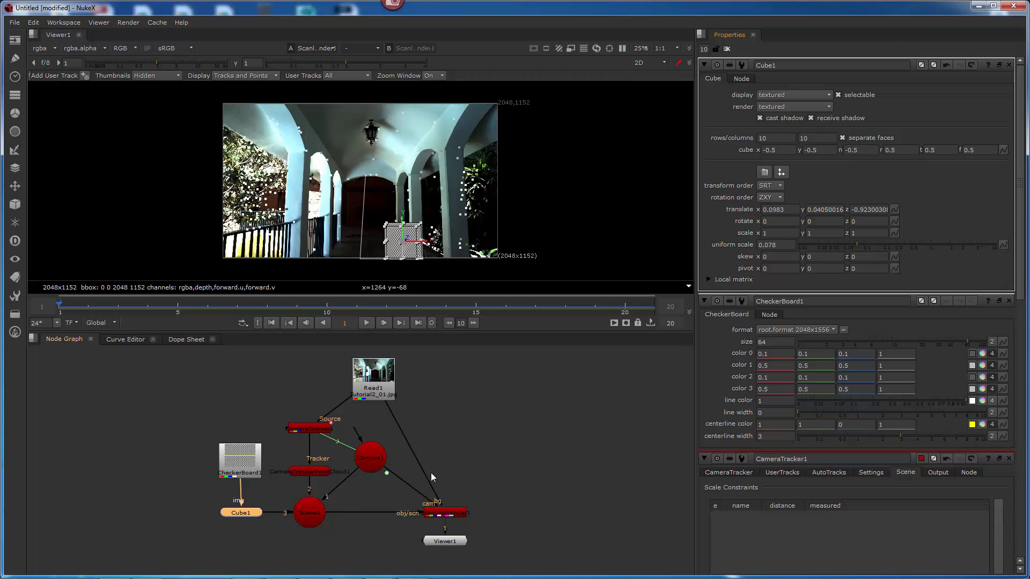
- Enlarge the Node Graph pane upward and frame the network from Read1 down to Viewer1
scroll(420, 469, "up", 5)
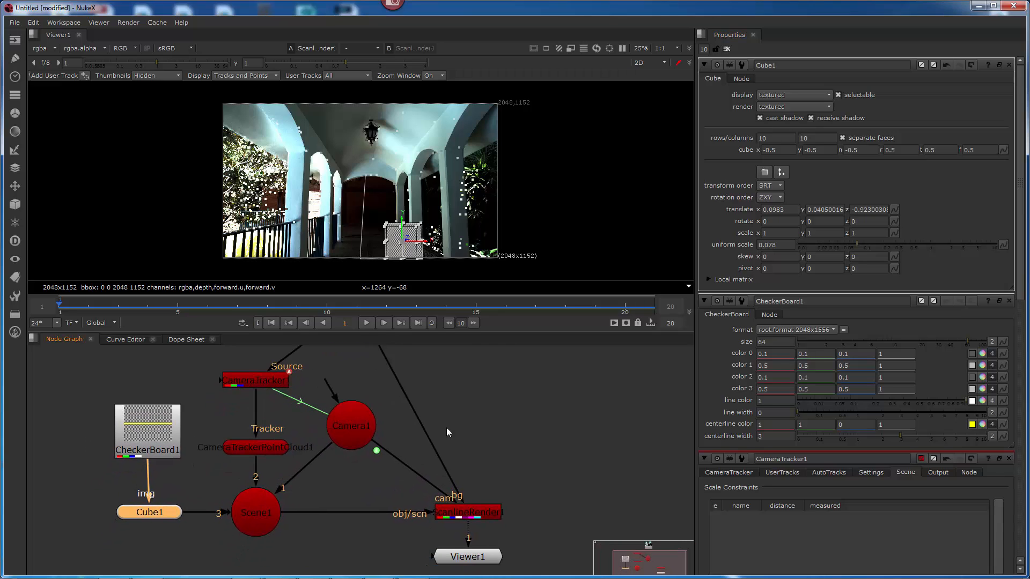
middle_click_drag(451, 414, 447, 428)
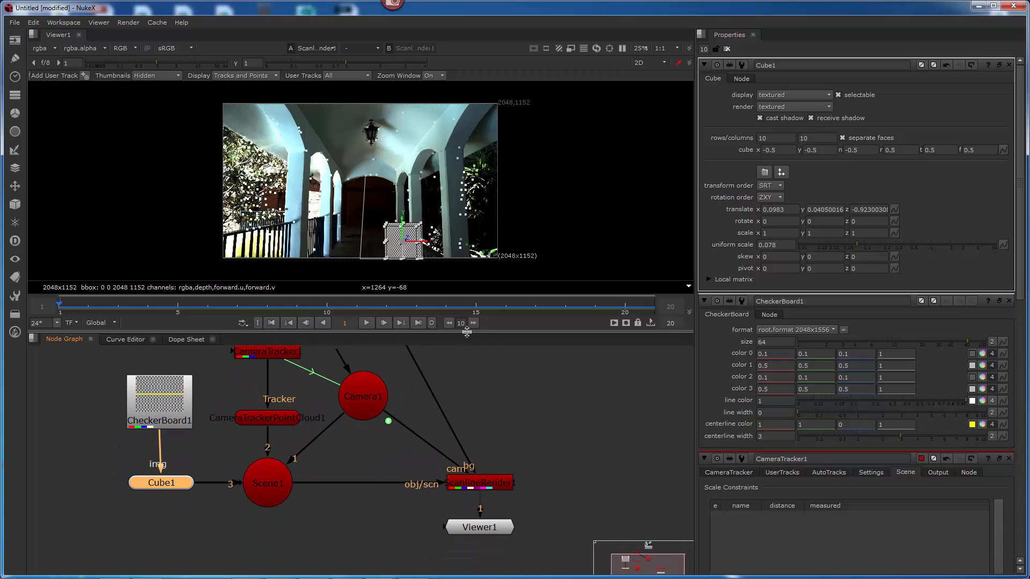
left_click_drag(466, 339, 446, 287)
middle_click_drag(446, 399, 436, 442)
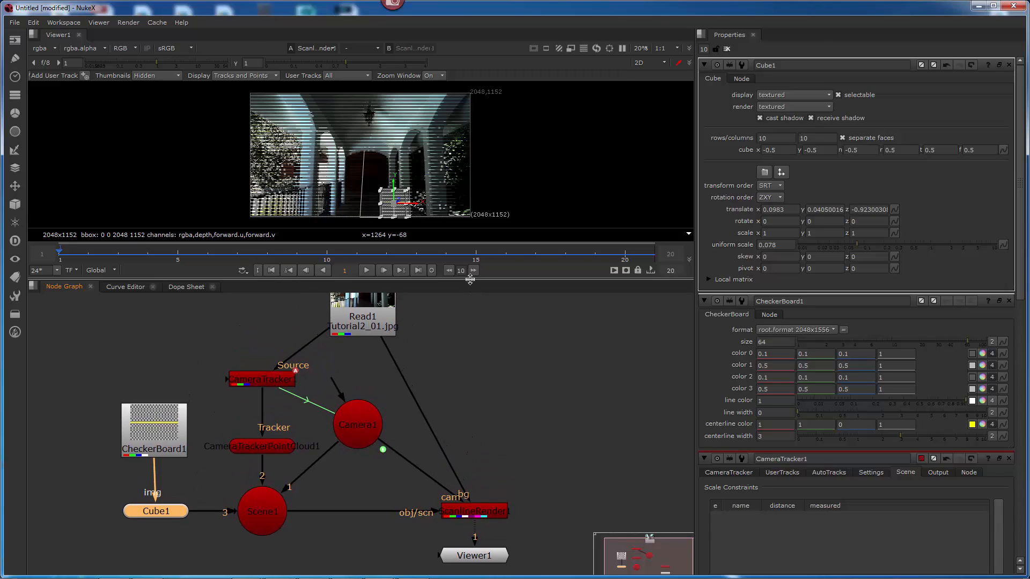
left_click_drag(468, 279, 467, 257)
middle_click_drag(452, 334, 456, 357)
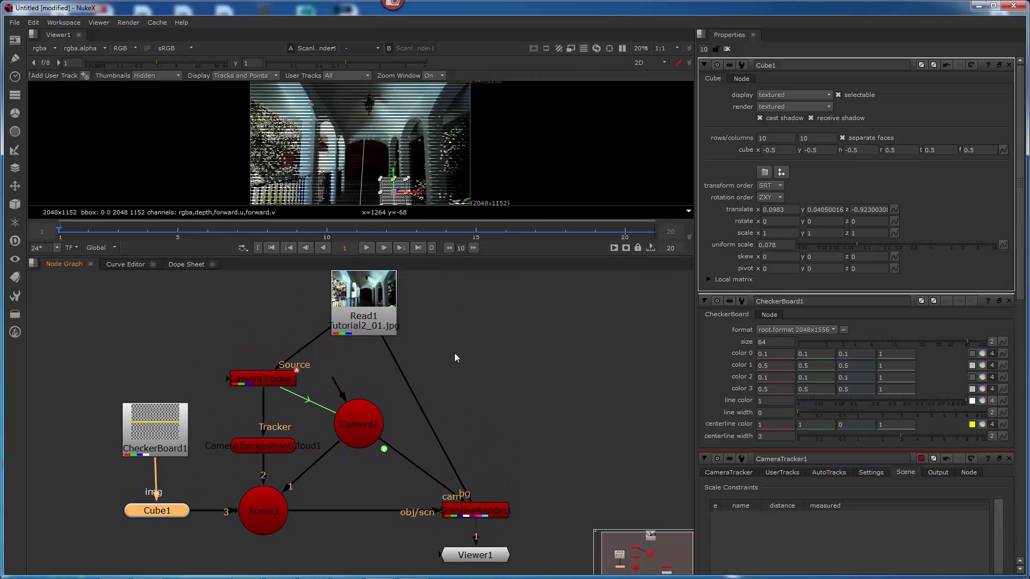
- Try to add a WriteGeo node to Scene1 for exporting the scene geometry
left_click(18, 204)
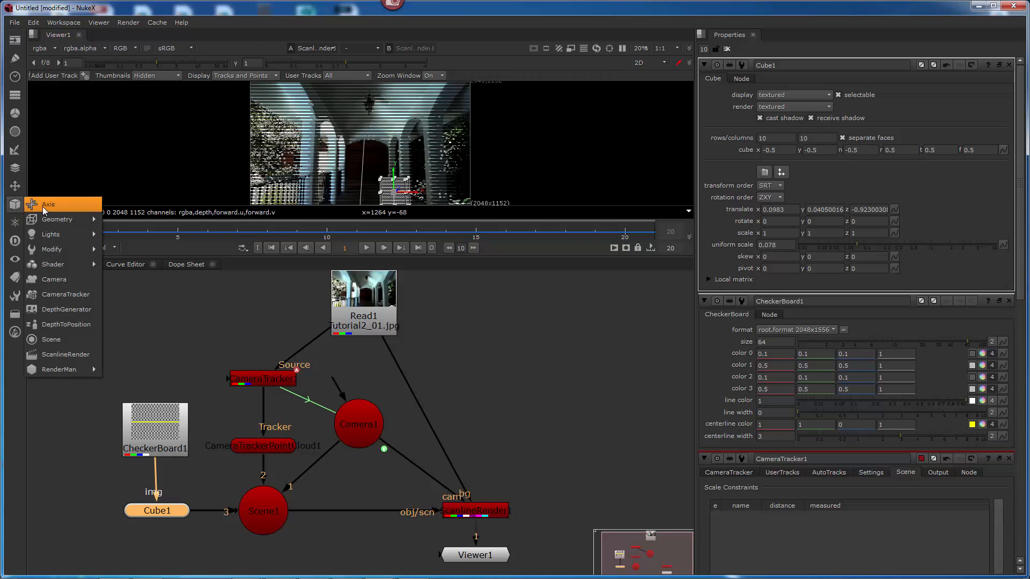
mouse_move(56, 224)
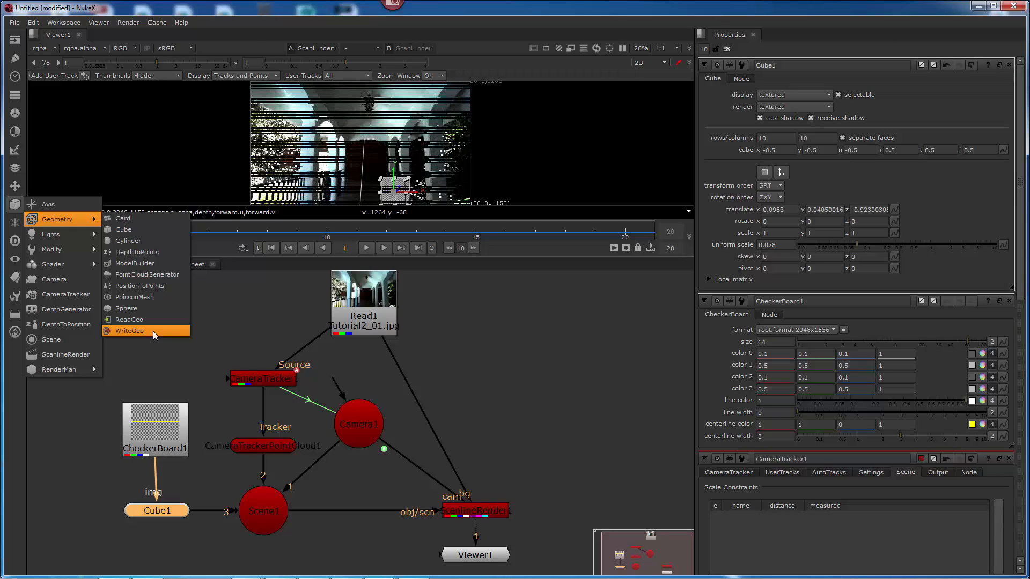
left_click(265, 512)
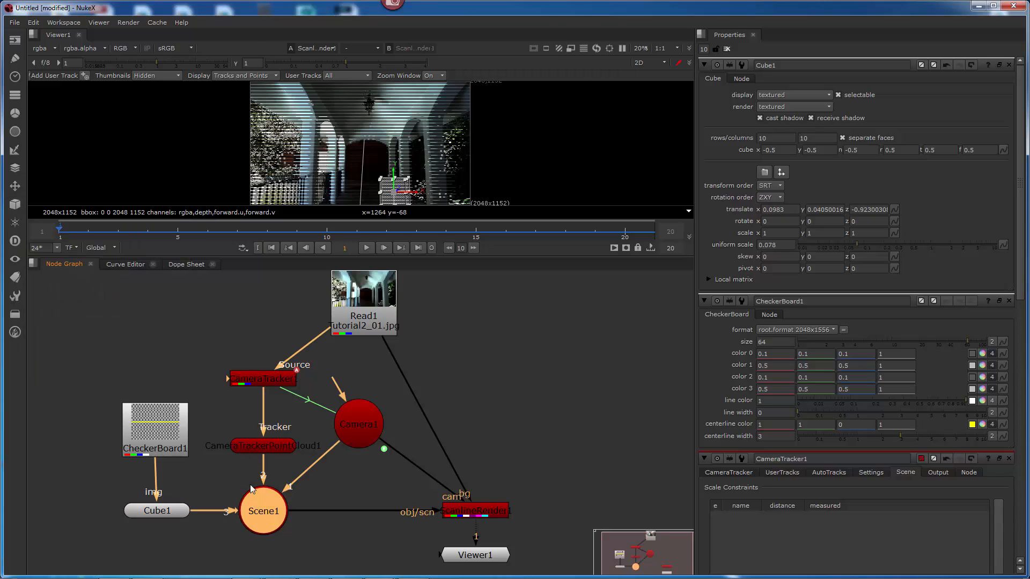
left_click(15, 205)
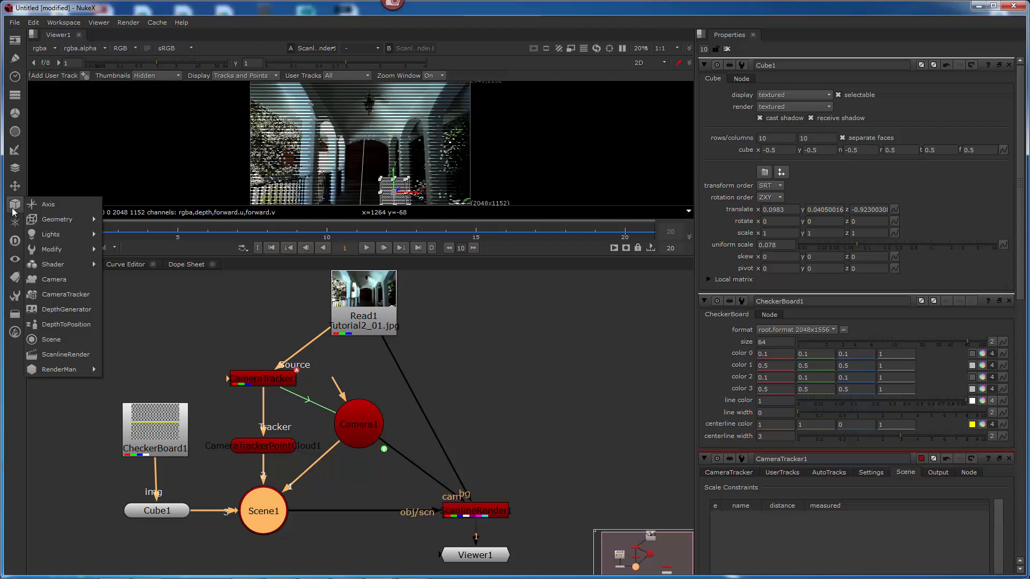
mouse_move(59, 219)
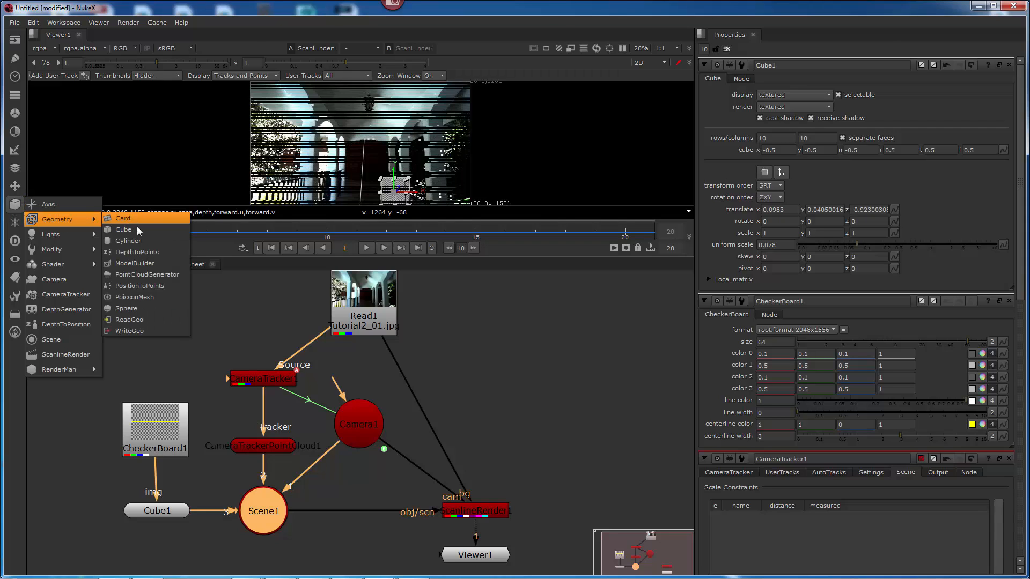
left_click(143, 332)
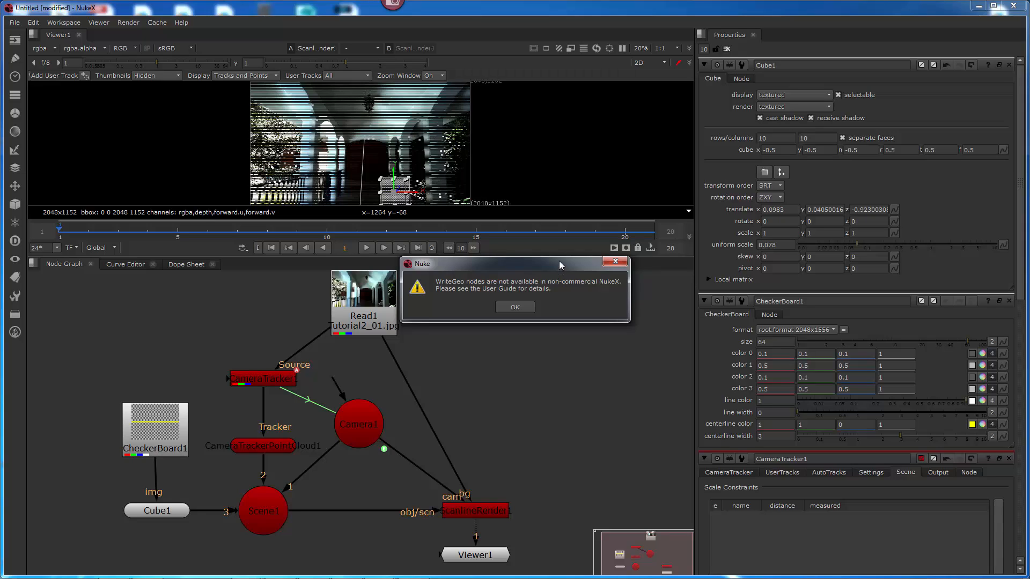
left_click_drag(559, 262, 579, 308)
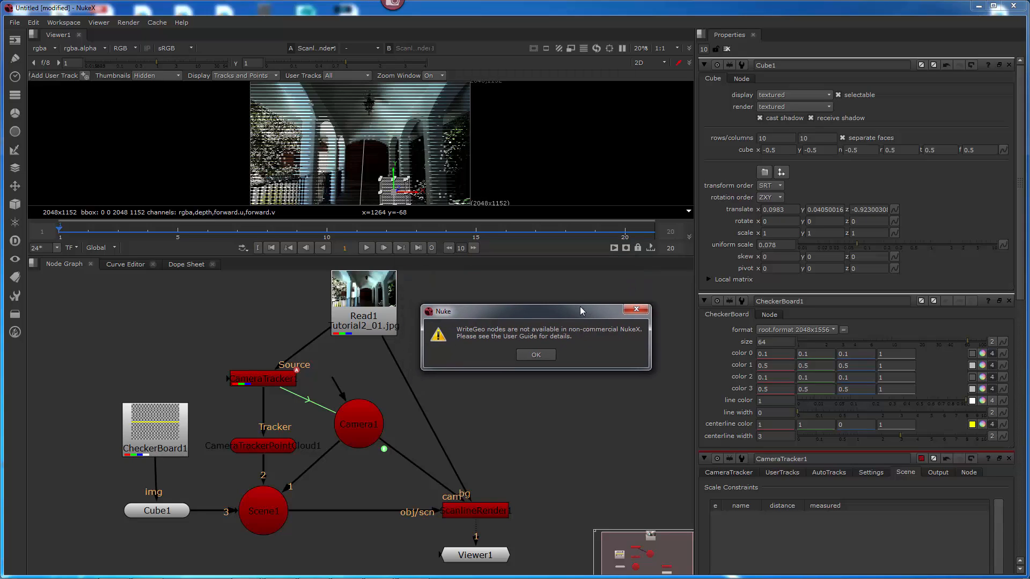
left_click(538, 351)
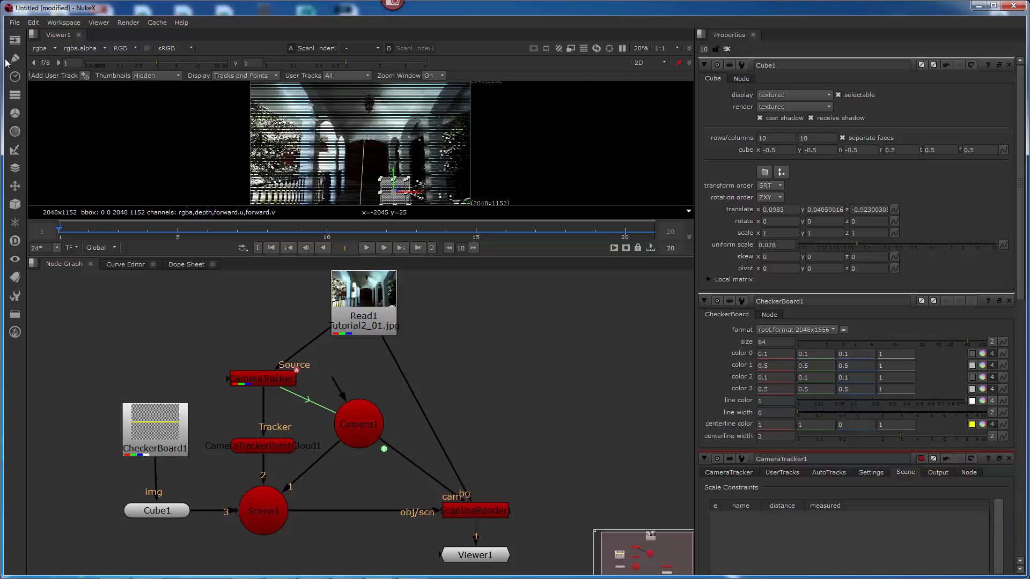
- Insert a Write node directly below Read1 in the node graph
left_click(376, 311)
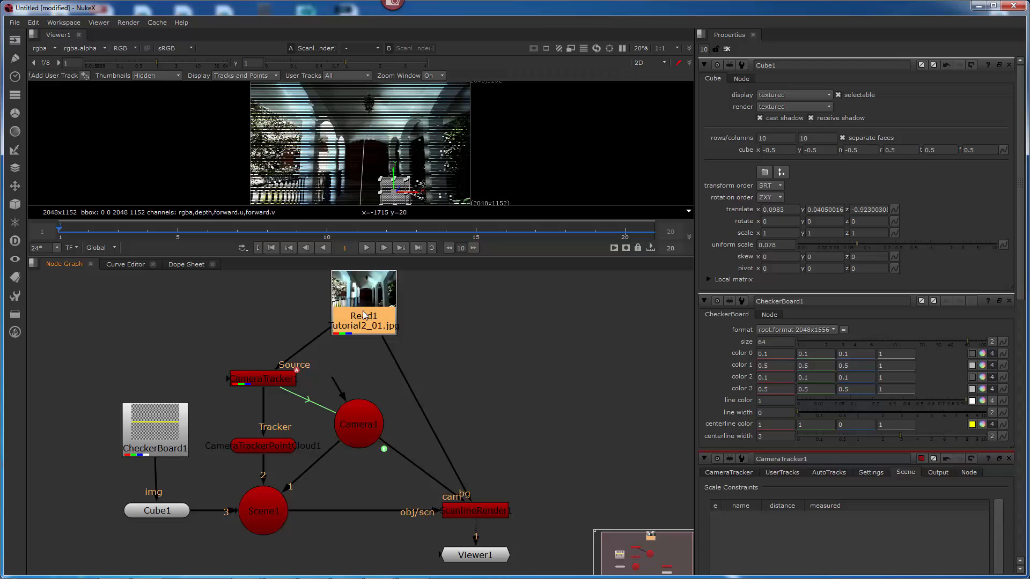
left_click(15, 46)
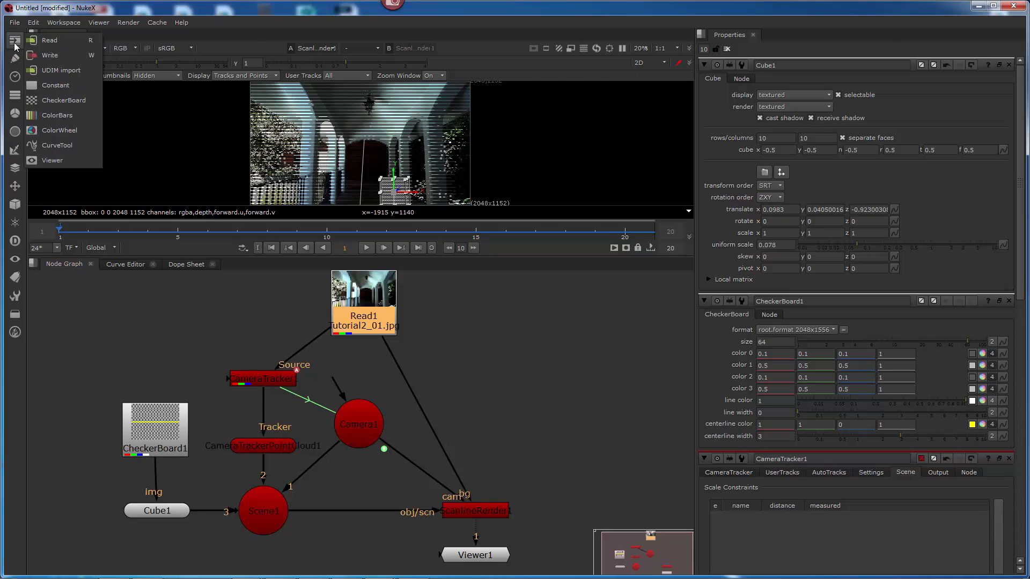
left_click(60, 56)
left_click_drag(377, 349, 377, 358)
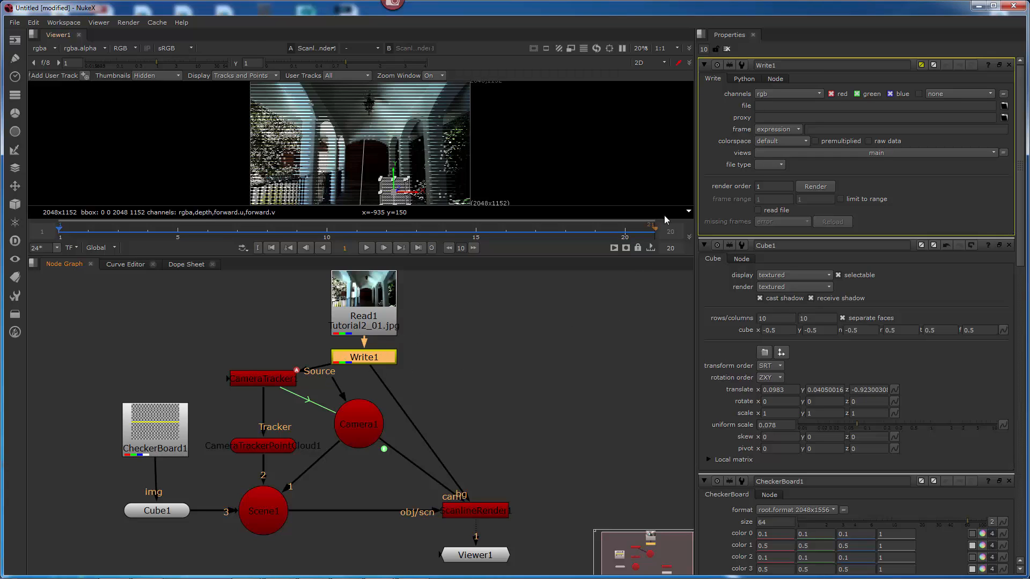
- Set Write1's output path to the CameraTracker_Tutorial2 folder, accepting the overwrite
left_click(912, 105)
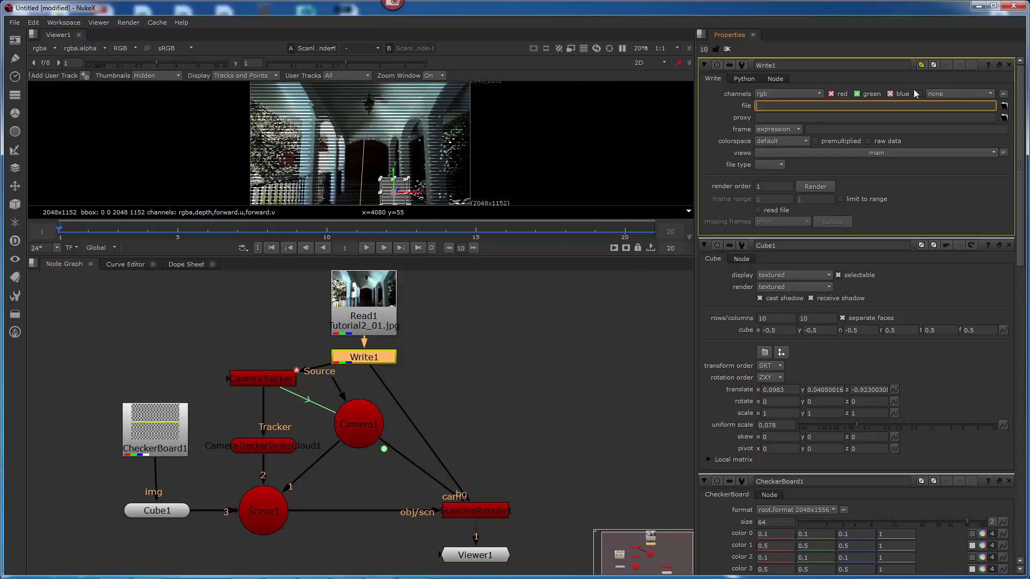
left_click(1005, 108)
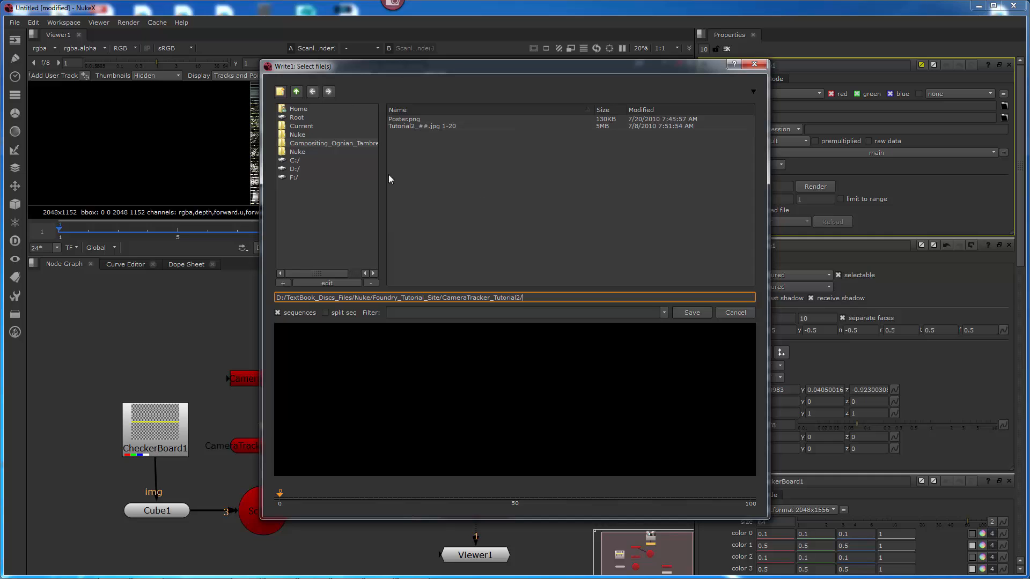
left_click(691, 312)
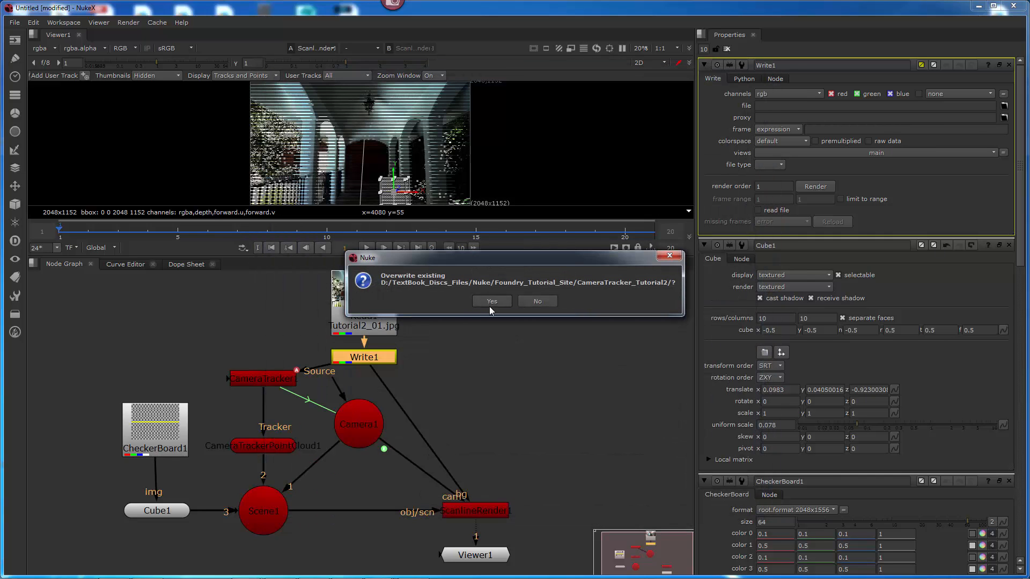
left_click(490, 306)
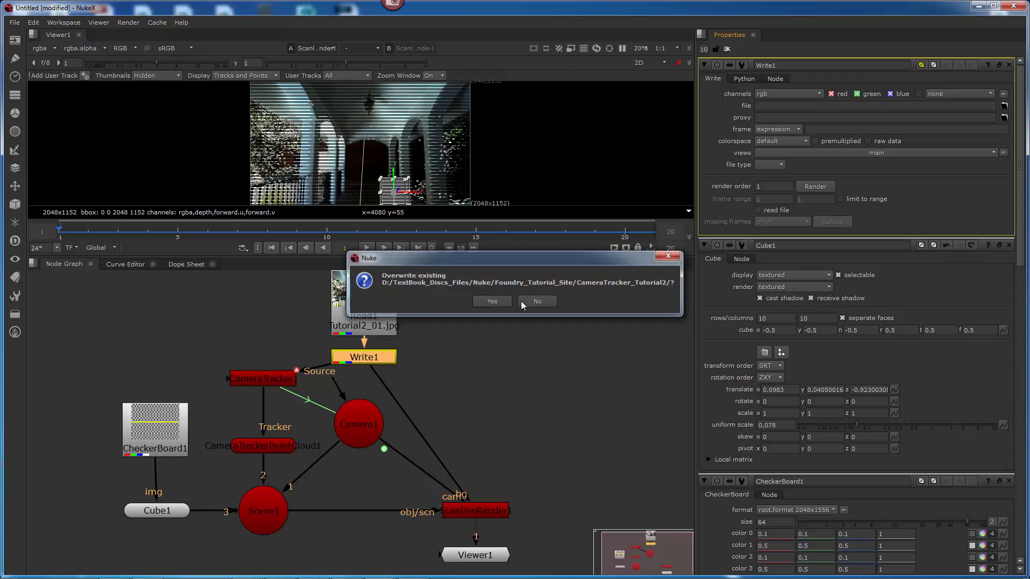
- Set Write1's output file to ToMayaFBX.fbx in the CameraTracker_Tutorial2 folder
left_click(1004, 106)
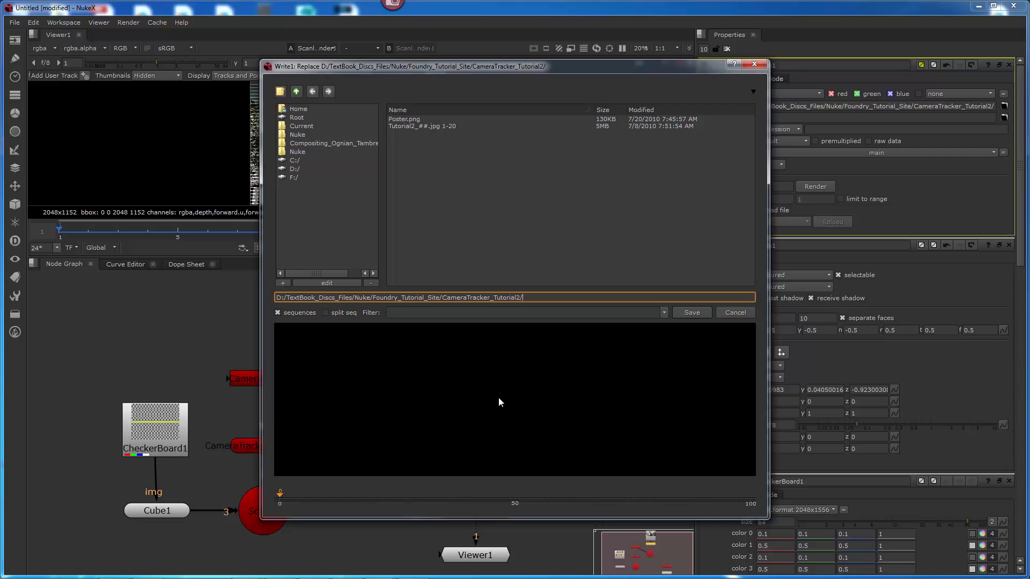
type("to")
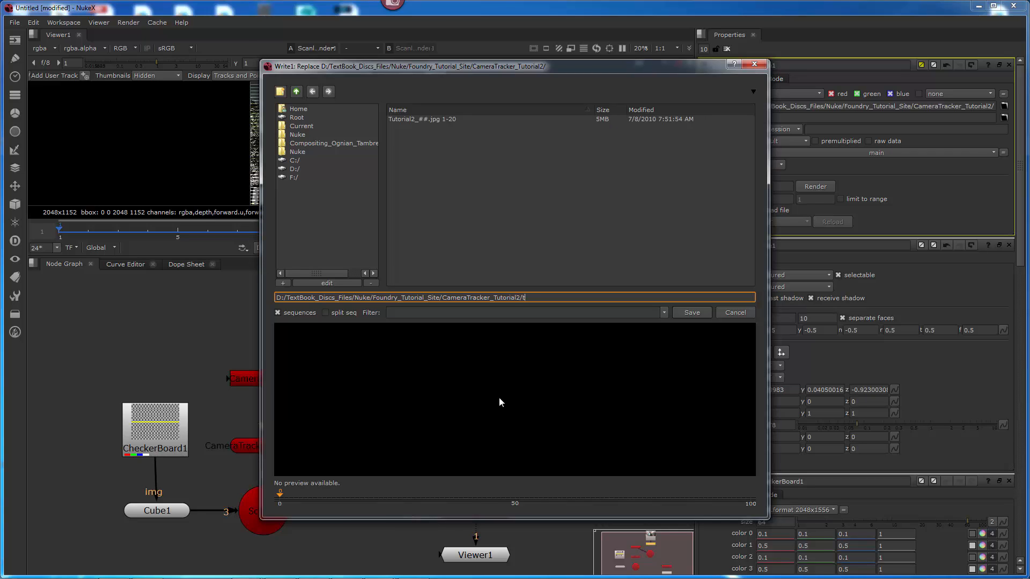
key("BackSpace")
key("BackSpace")
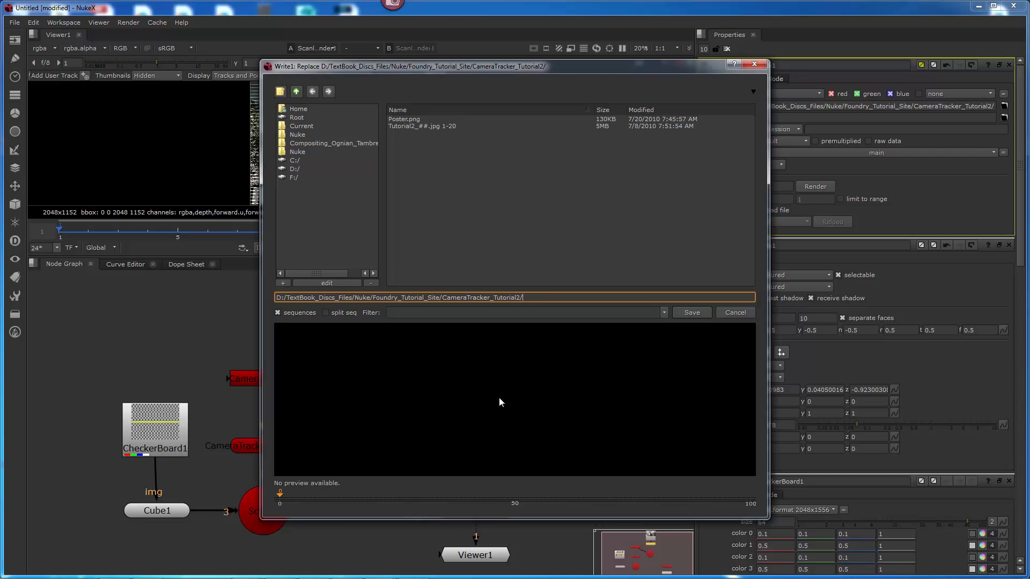
type("ToMaya")
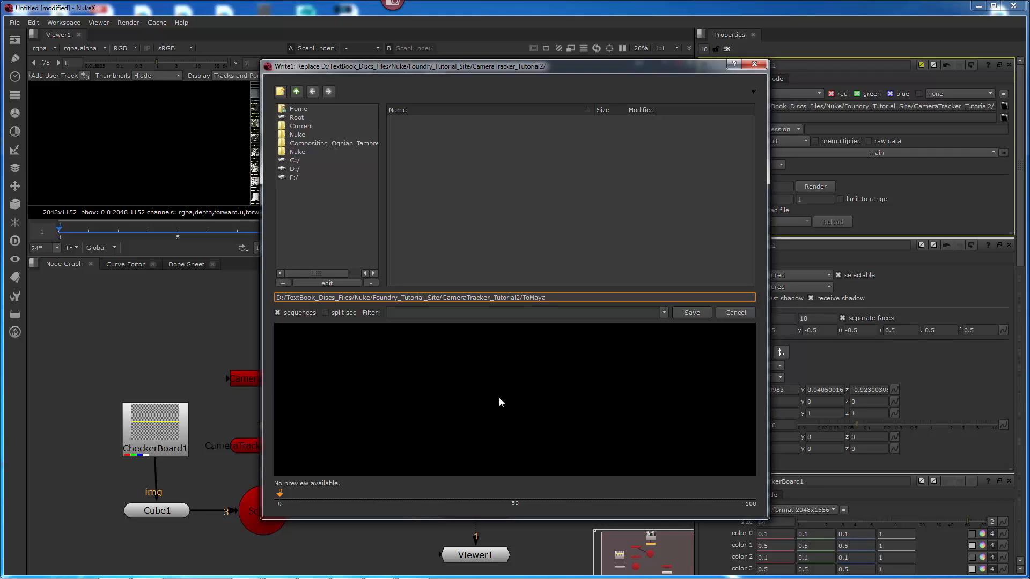
type("FBX.fbx")
left_click(691, 313)
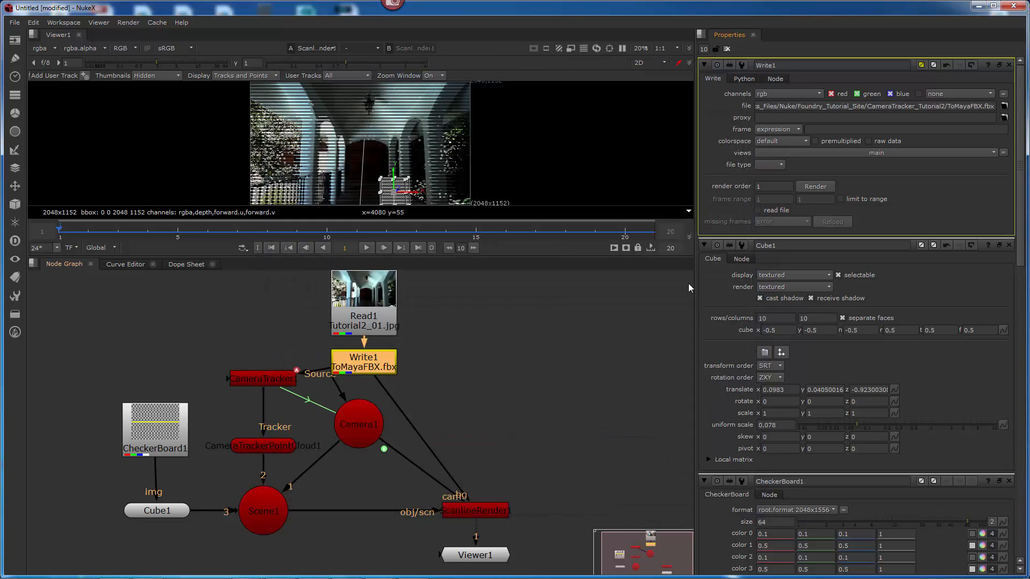
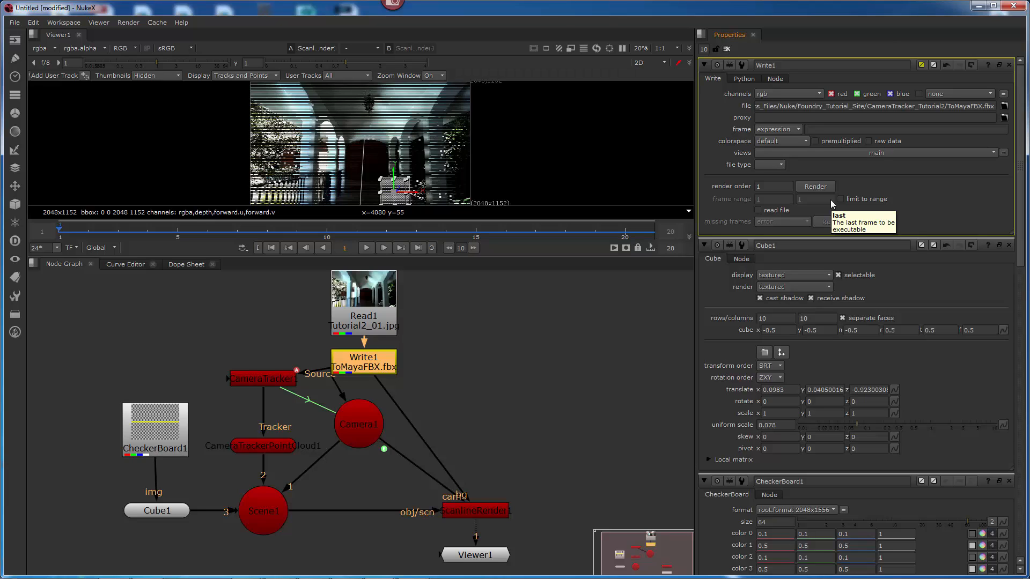
- Delete the Write1 node below Read1
left_click(659, 322)
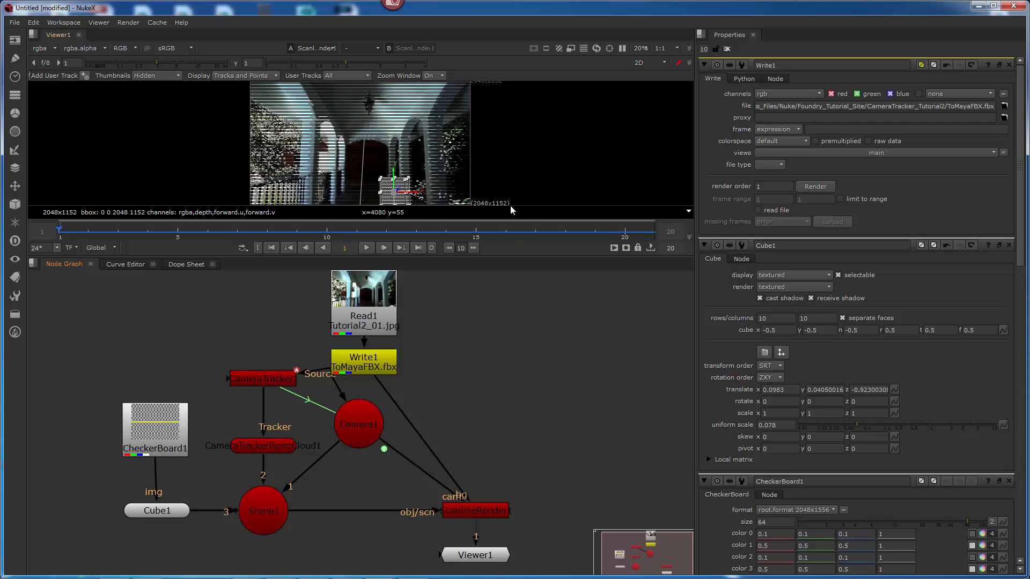
left_click(376, 366)
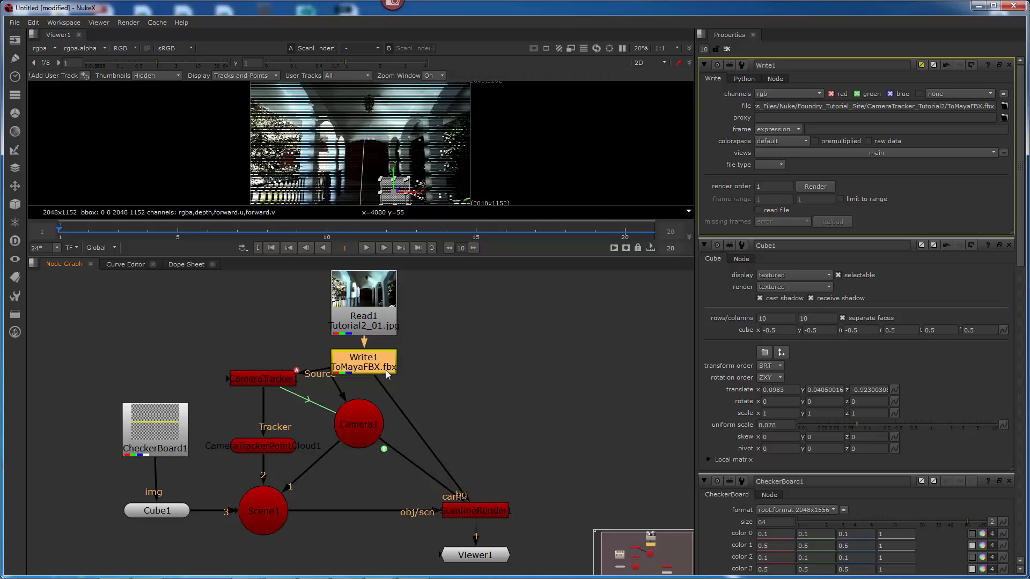
key("Delete")
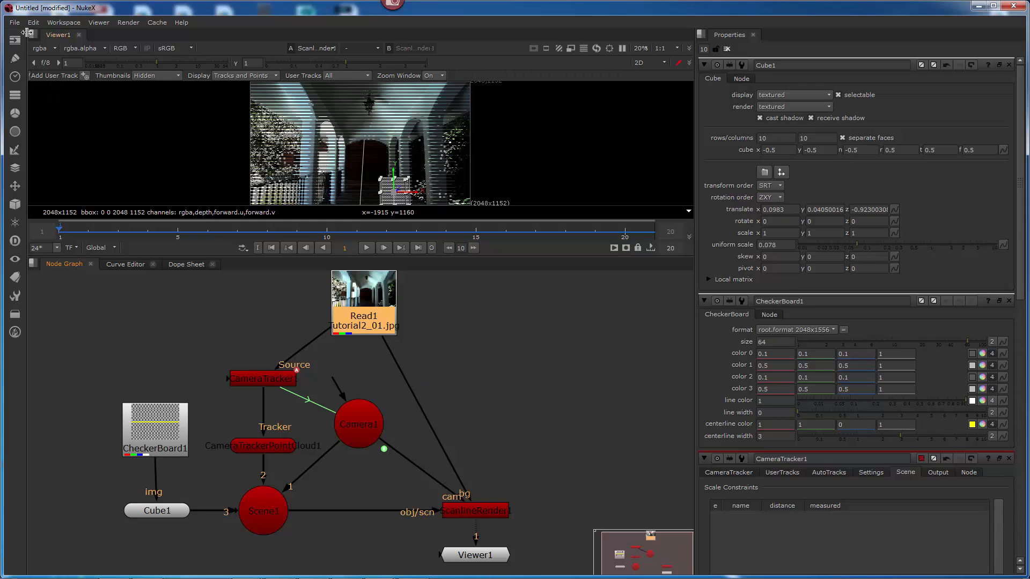
- Save the script as cameraTrackSaveTest_v03.nknc in the student_Projects folder
left_click(15, 22)
left_click(47, 90)
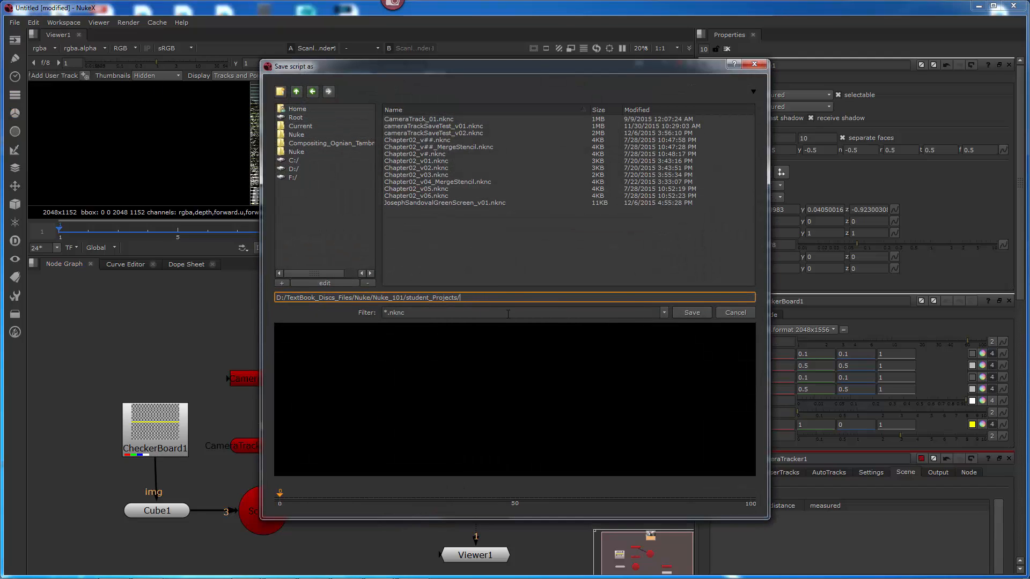
left_click(446, 134)
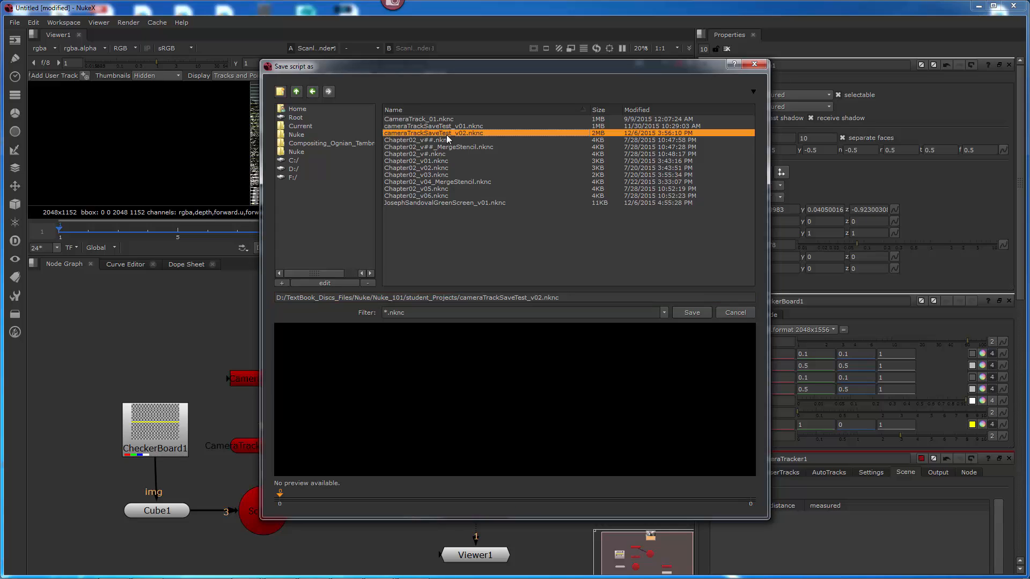
left_click(542, 297)
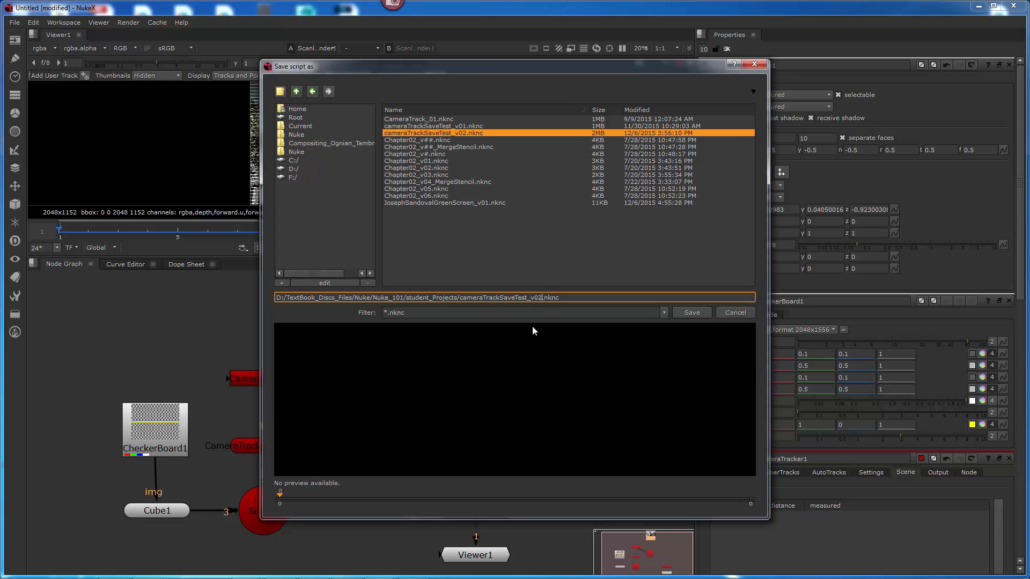
key("BackSpace")
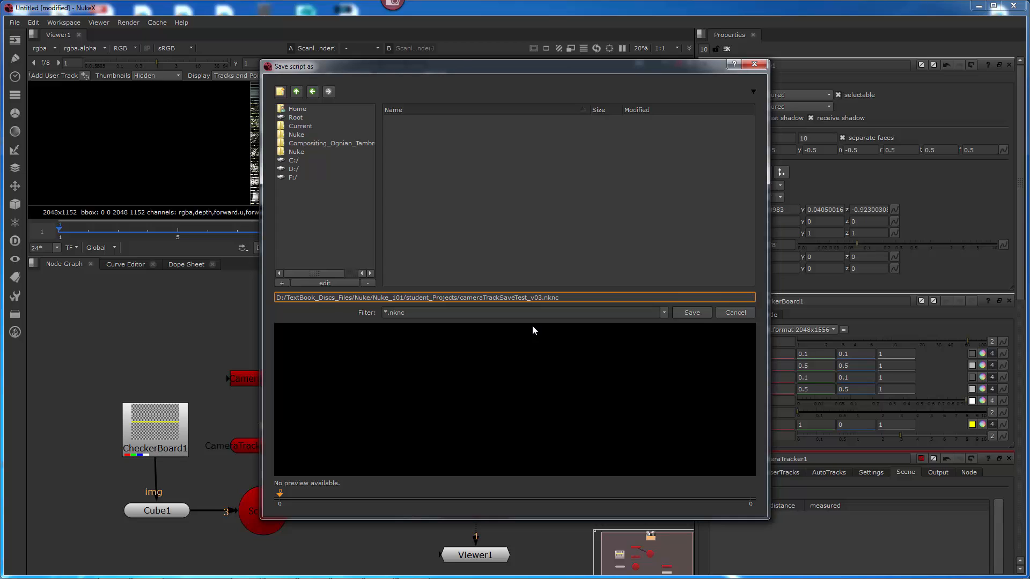
key("Return")
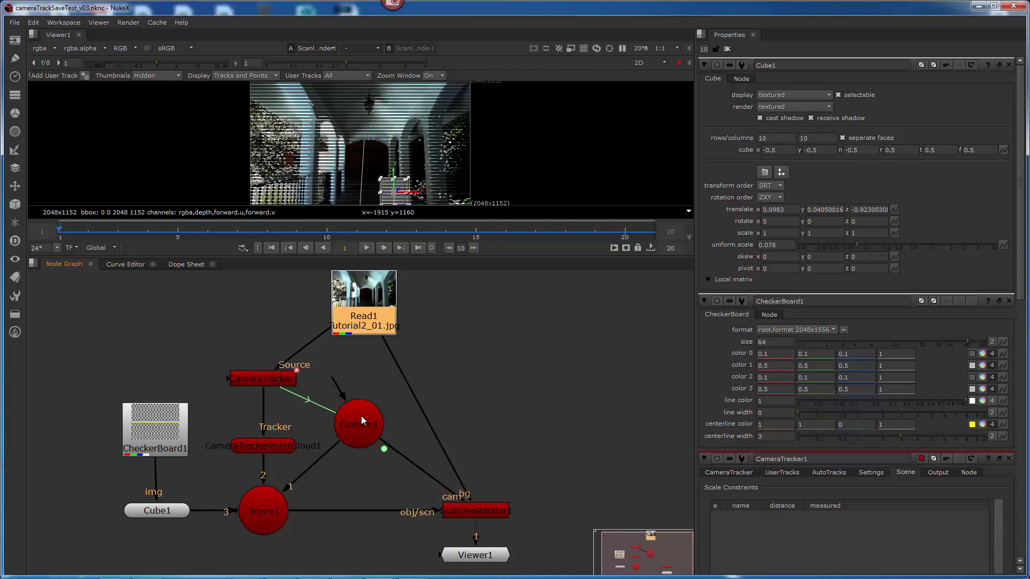
- Move the Camera1 node slightly lower in the node graph, leaving it selected
left_click(251, 384)
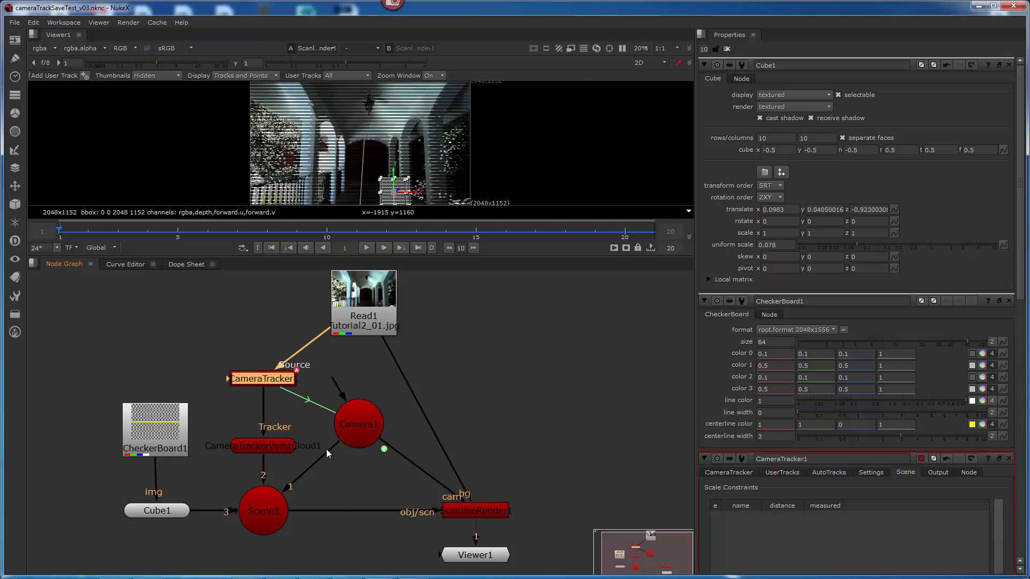
left_click_drag(355, 434, 359, 449)
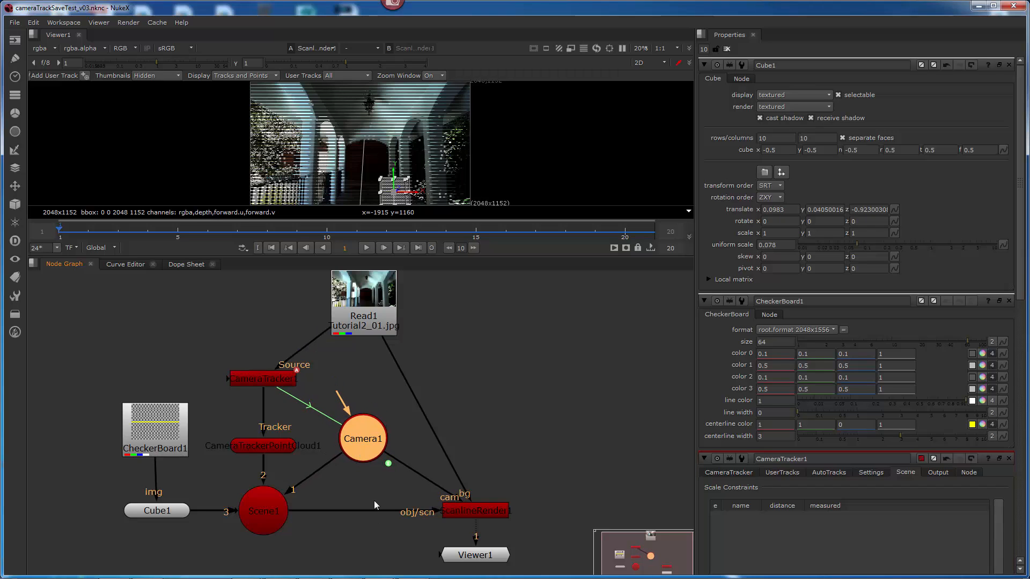
mouse_move(353, 578)
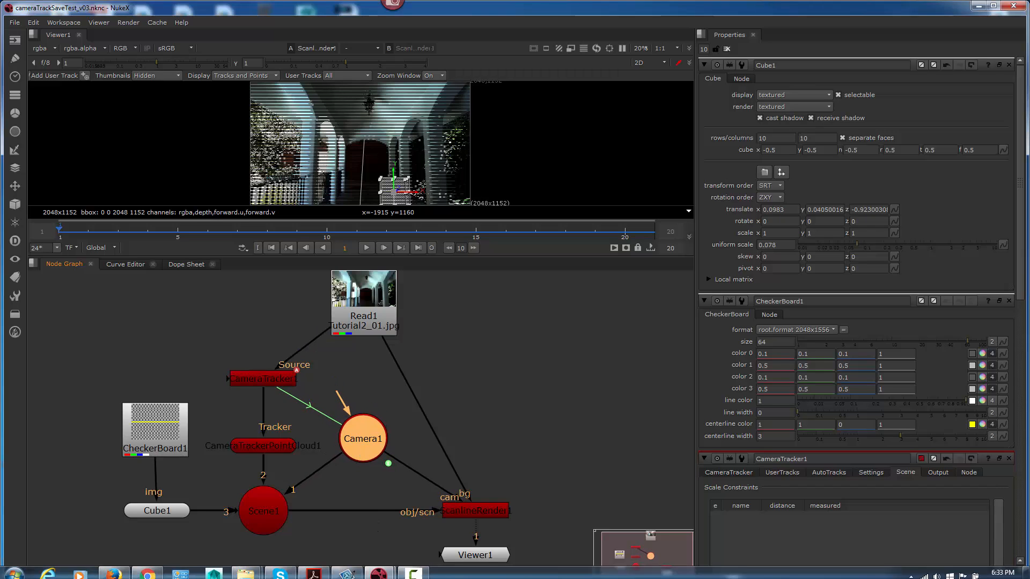